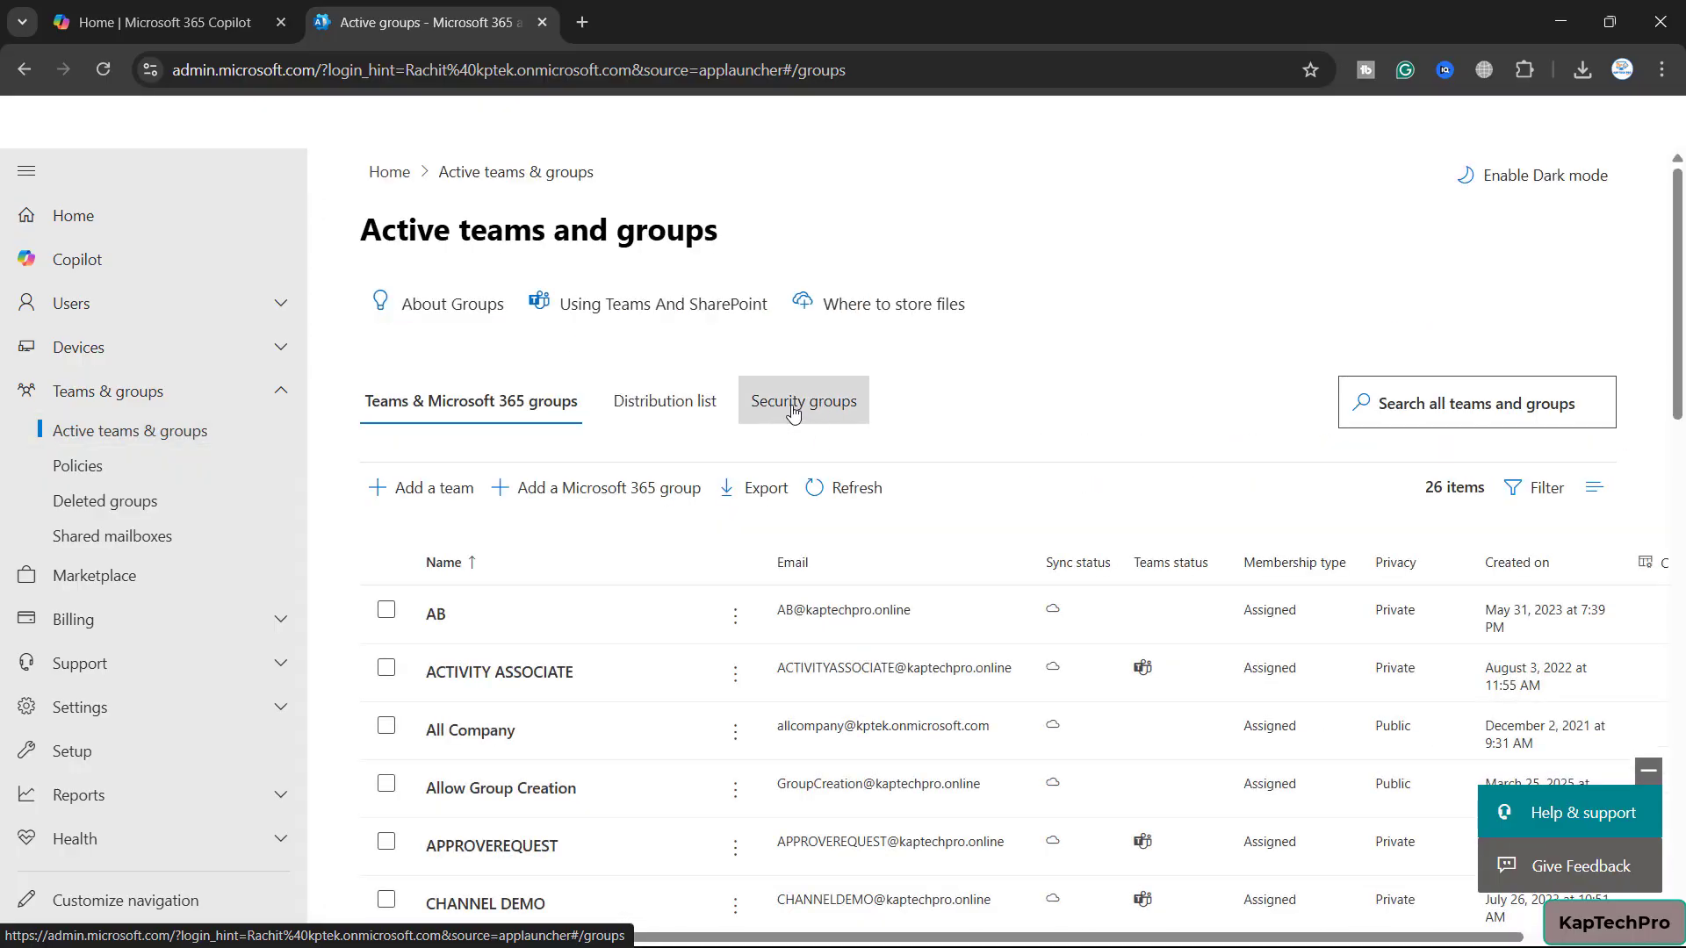
Switch to the Security groups list and start the Add a security group wizard
left_click(793, 410)
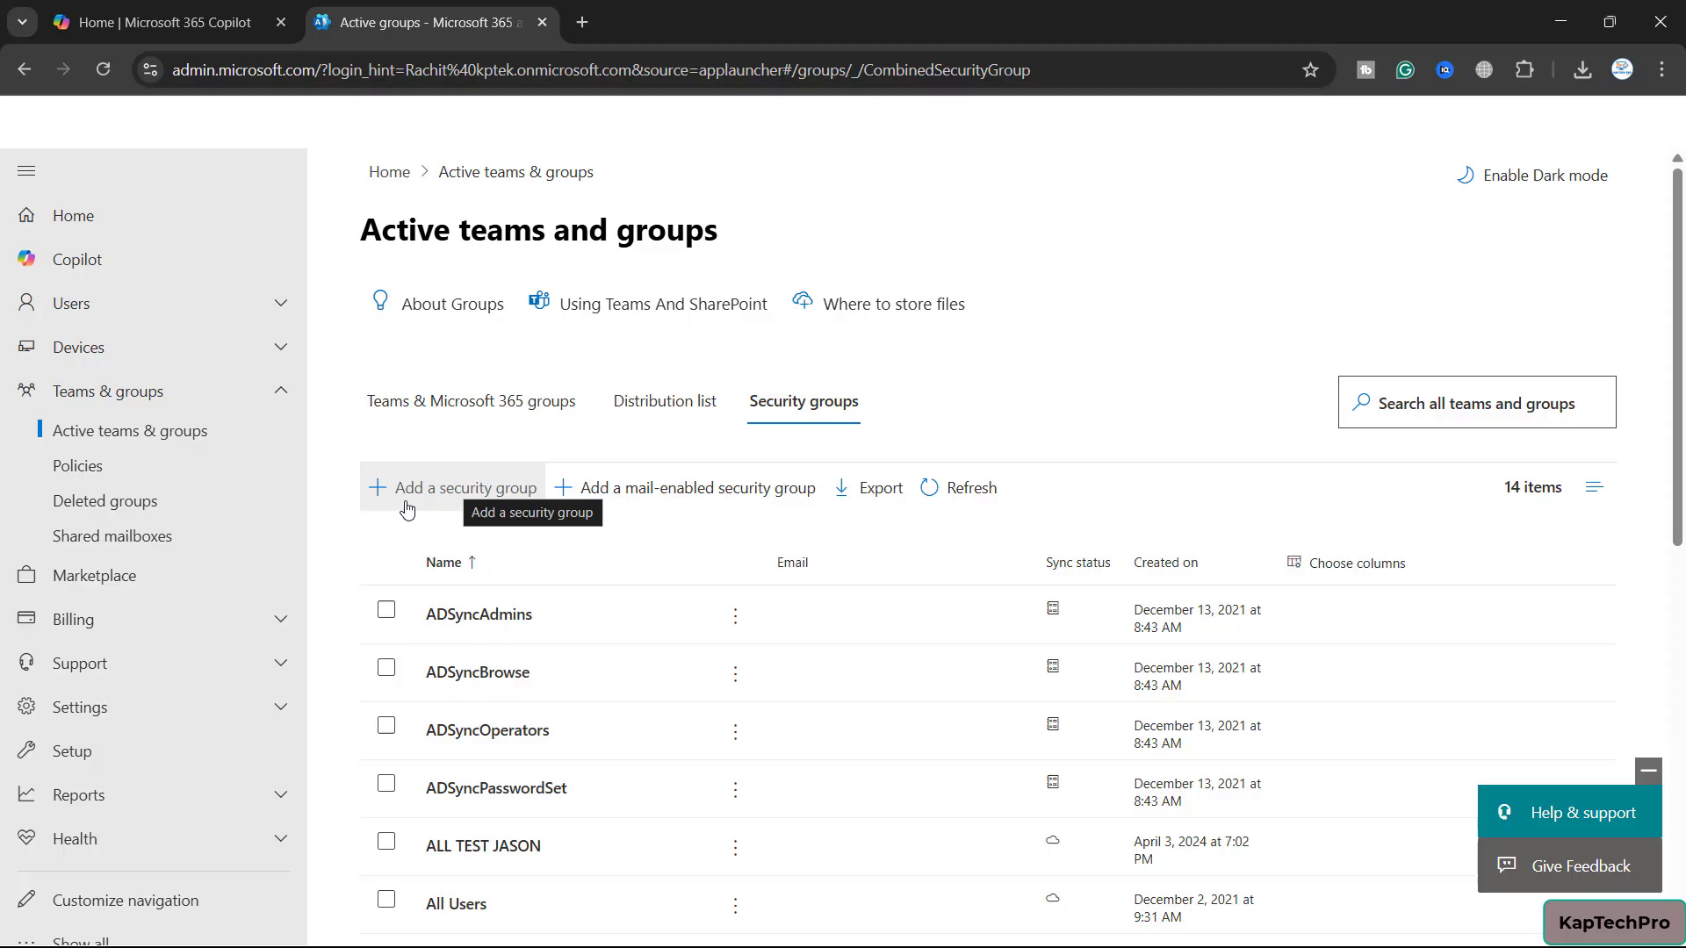
left_click(408, 505)
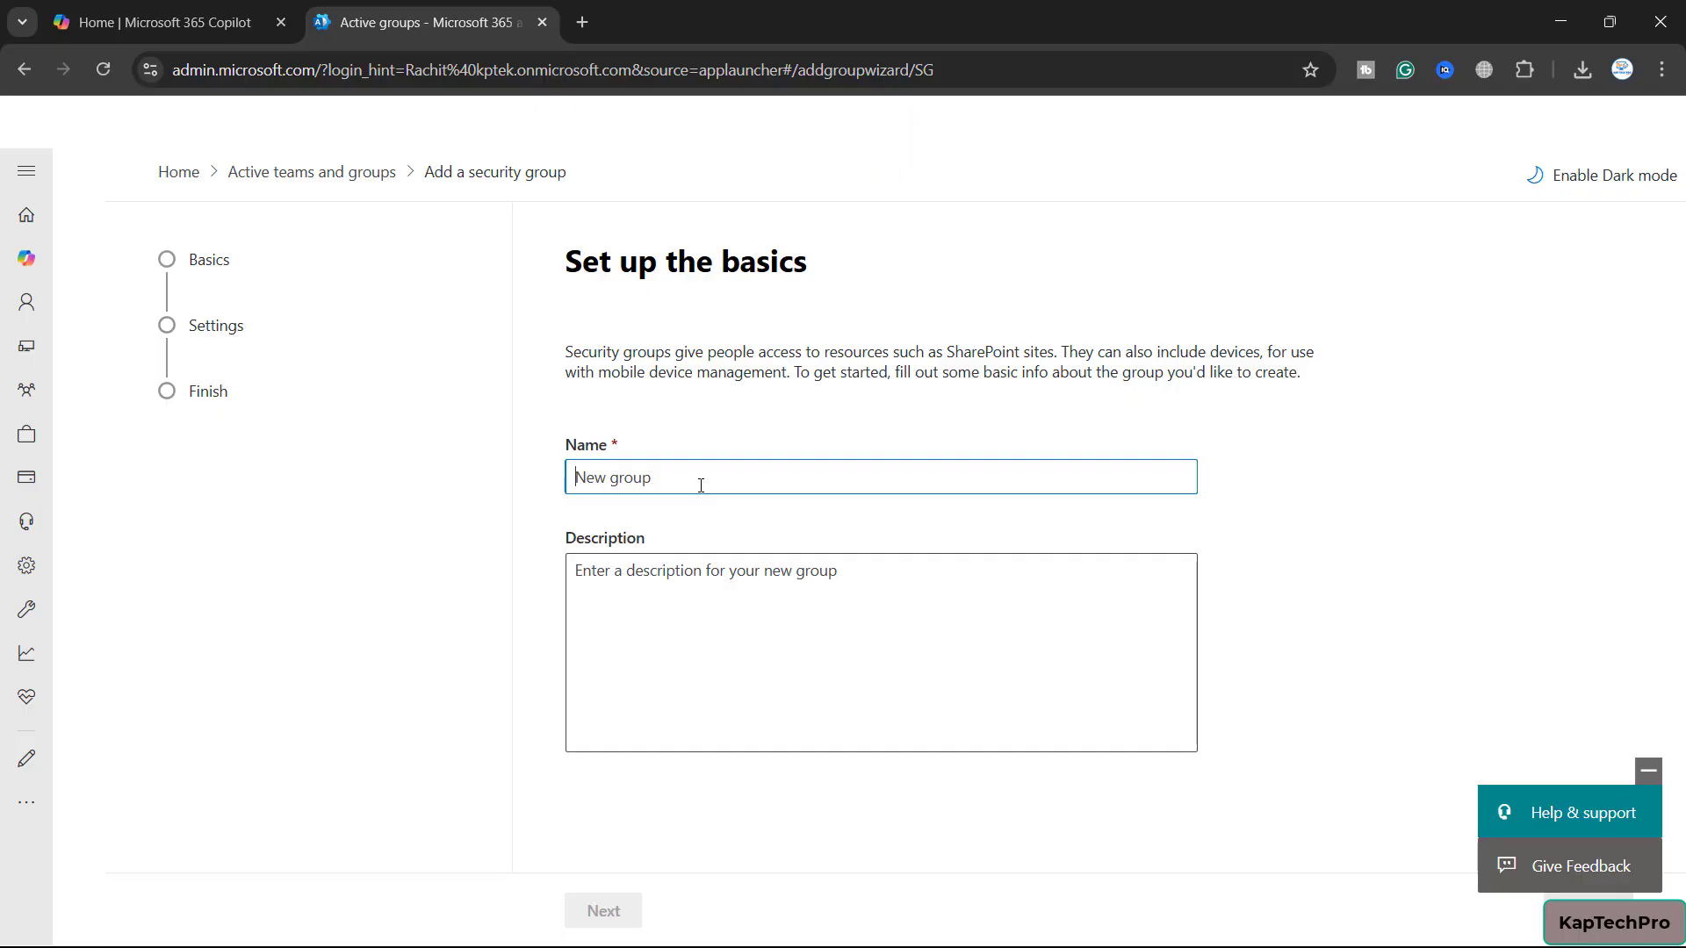
Create security group M365GroupCreation with the same text as its description, then close the wizard
type("M365GroupCreation")
key("ctrl+a")
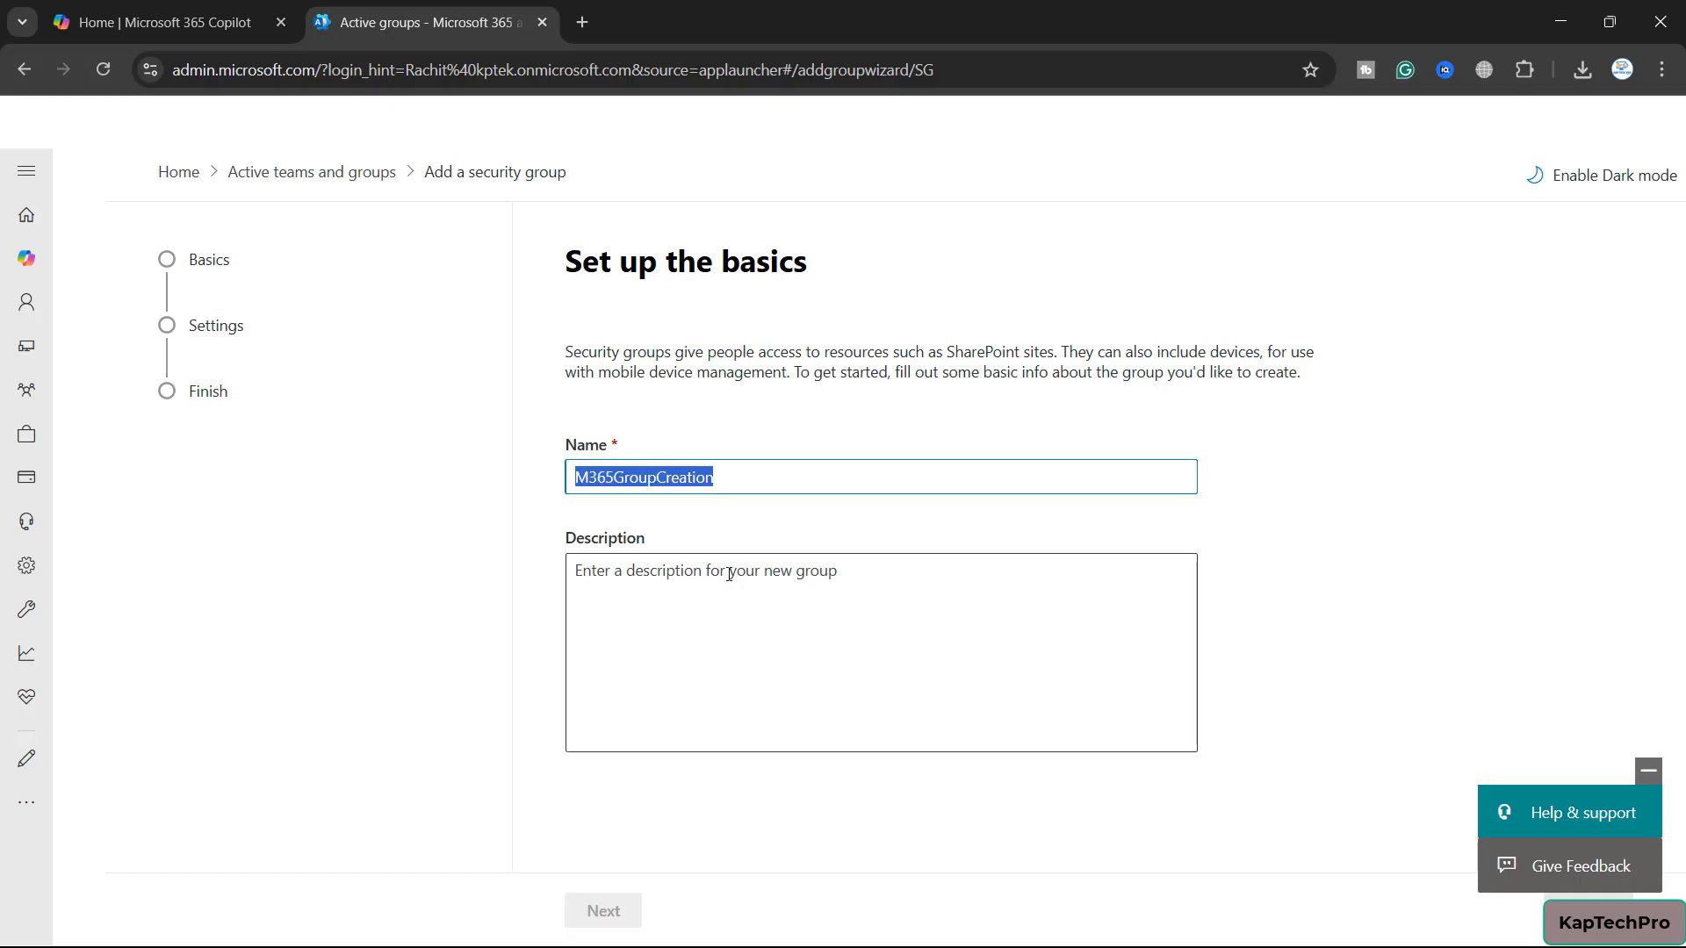
left_click(631, 597)
type("M365GroupCreation")
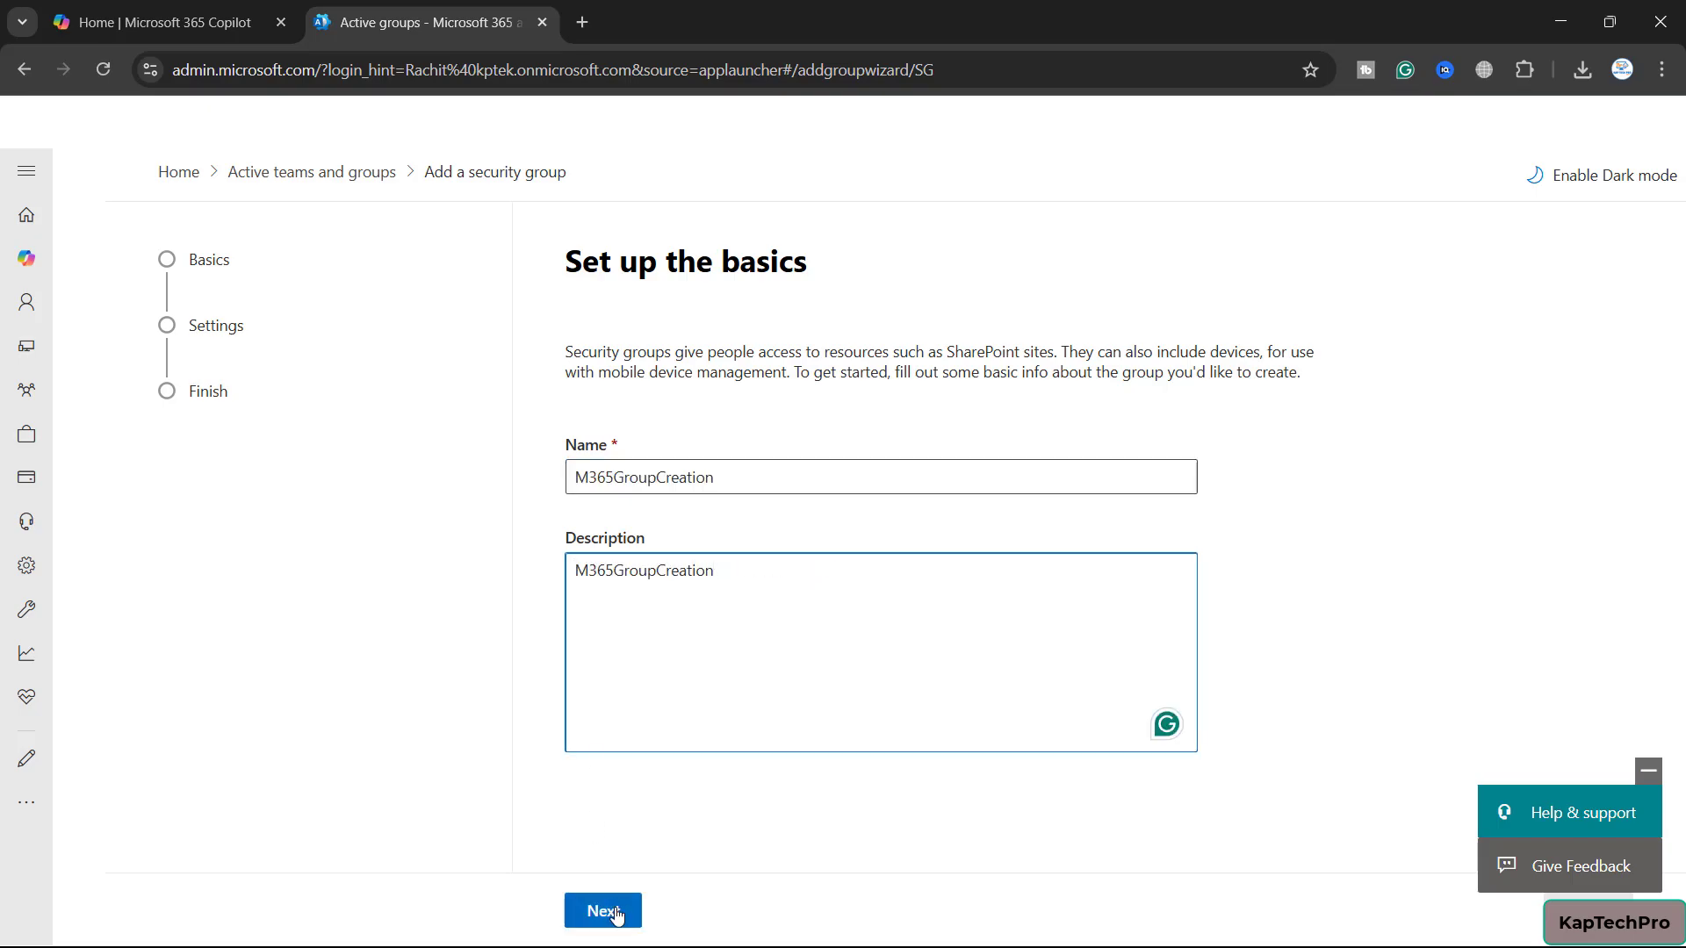
left_click(617, 913)
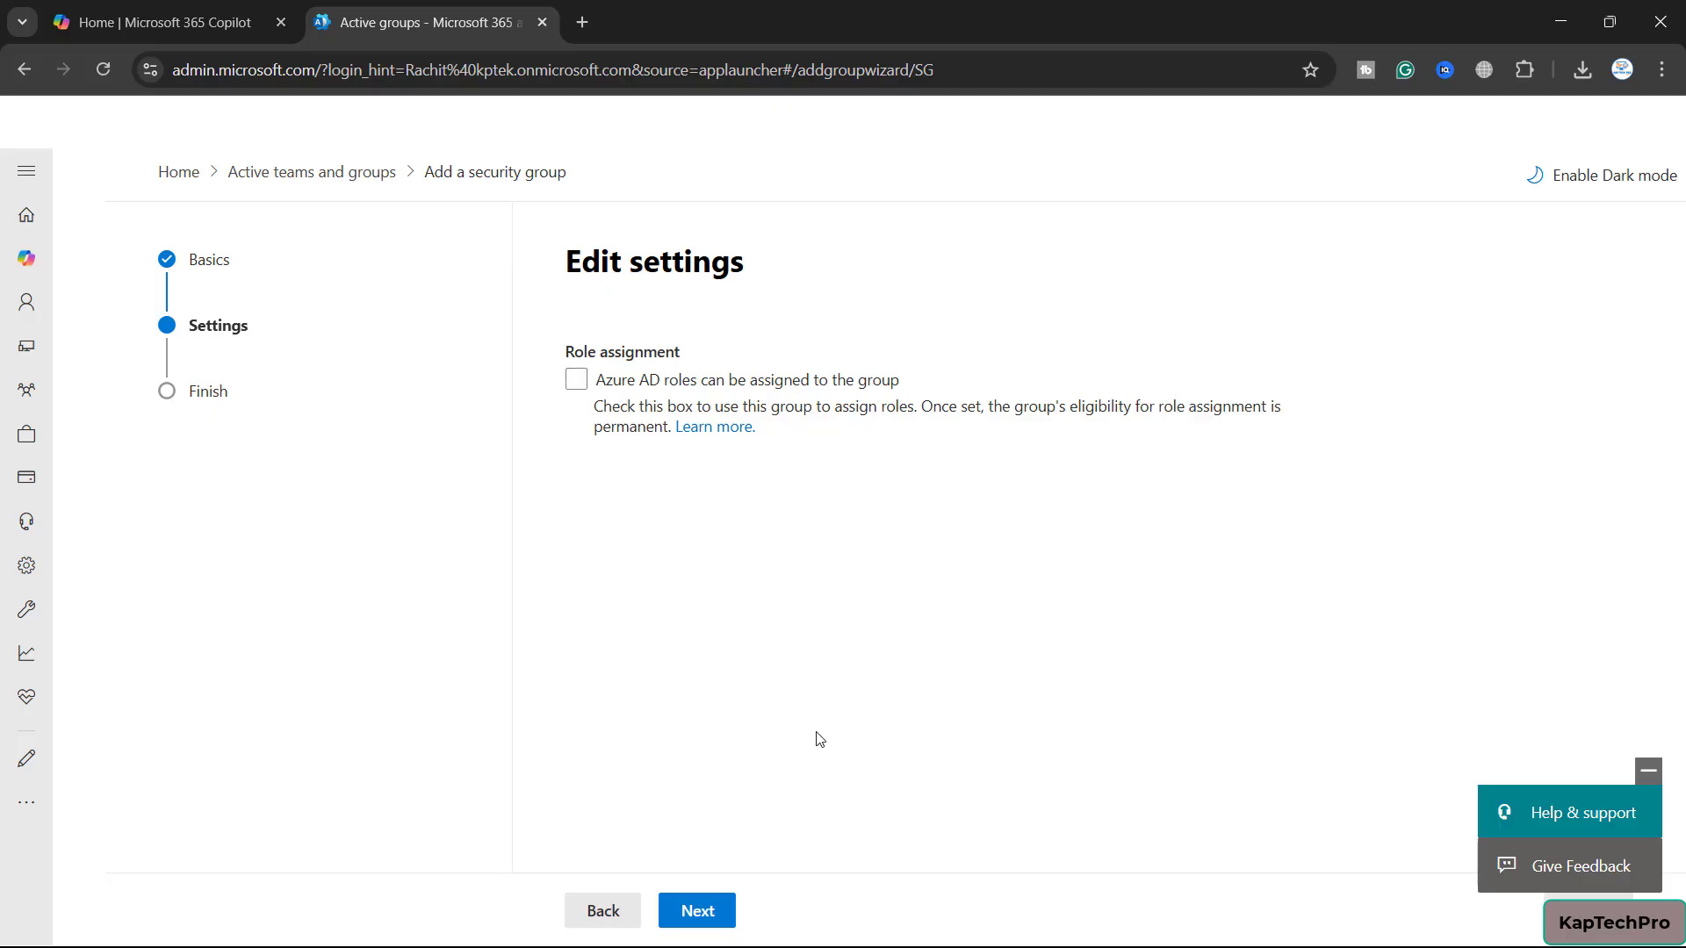
left_click(703, 912)
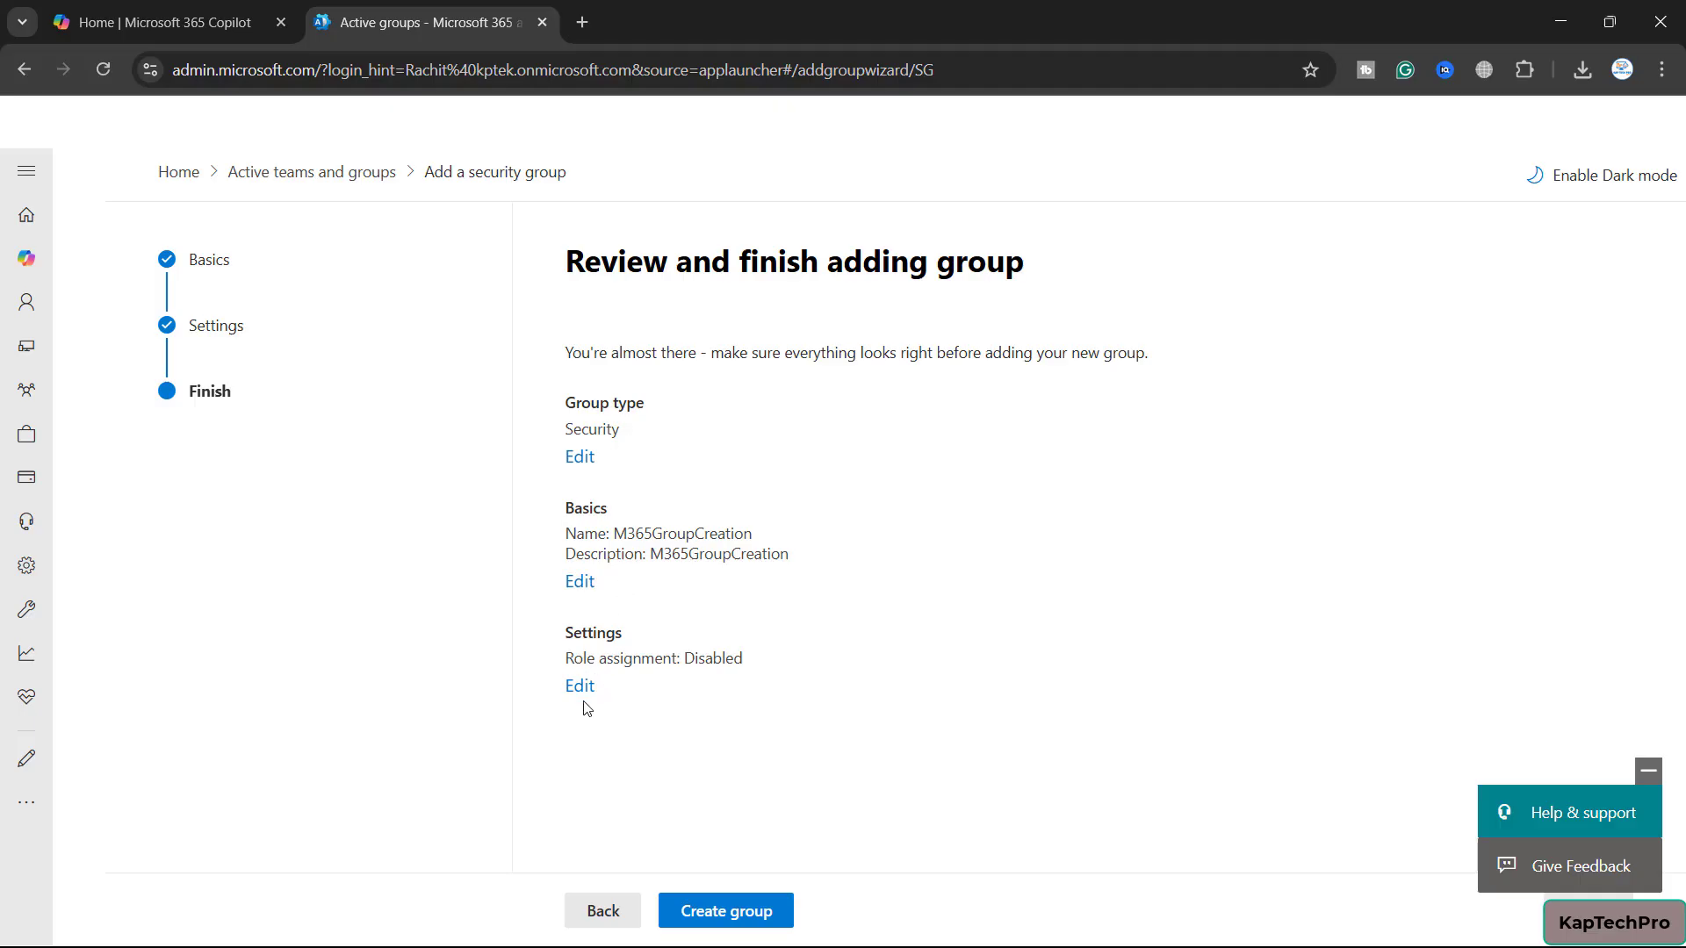
left_click(727, 909)
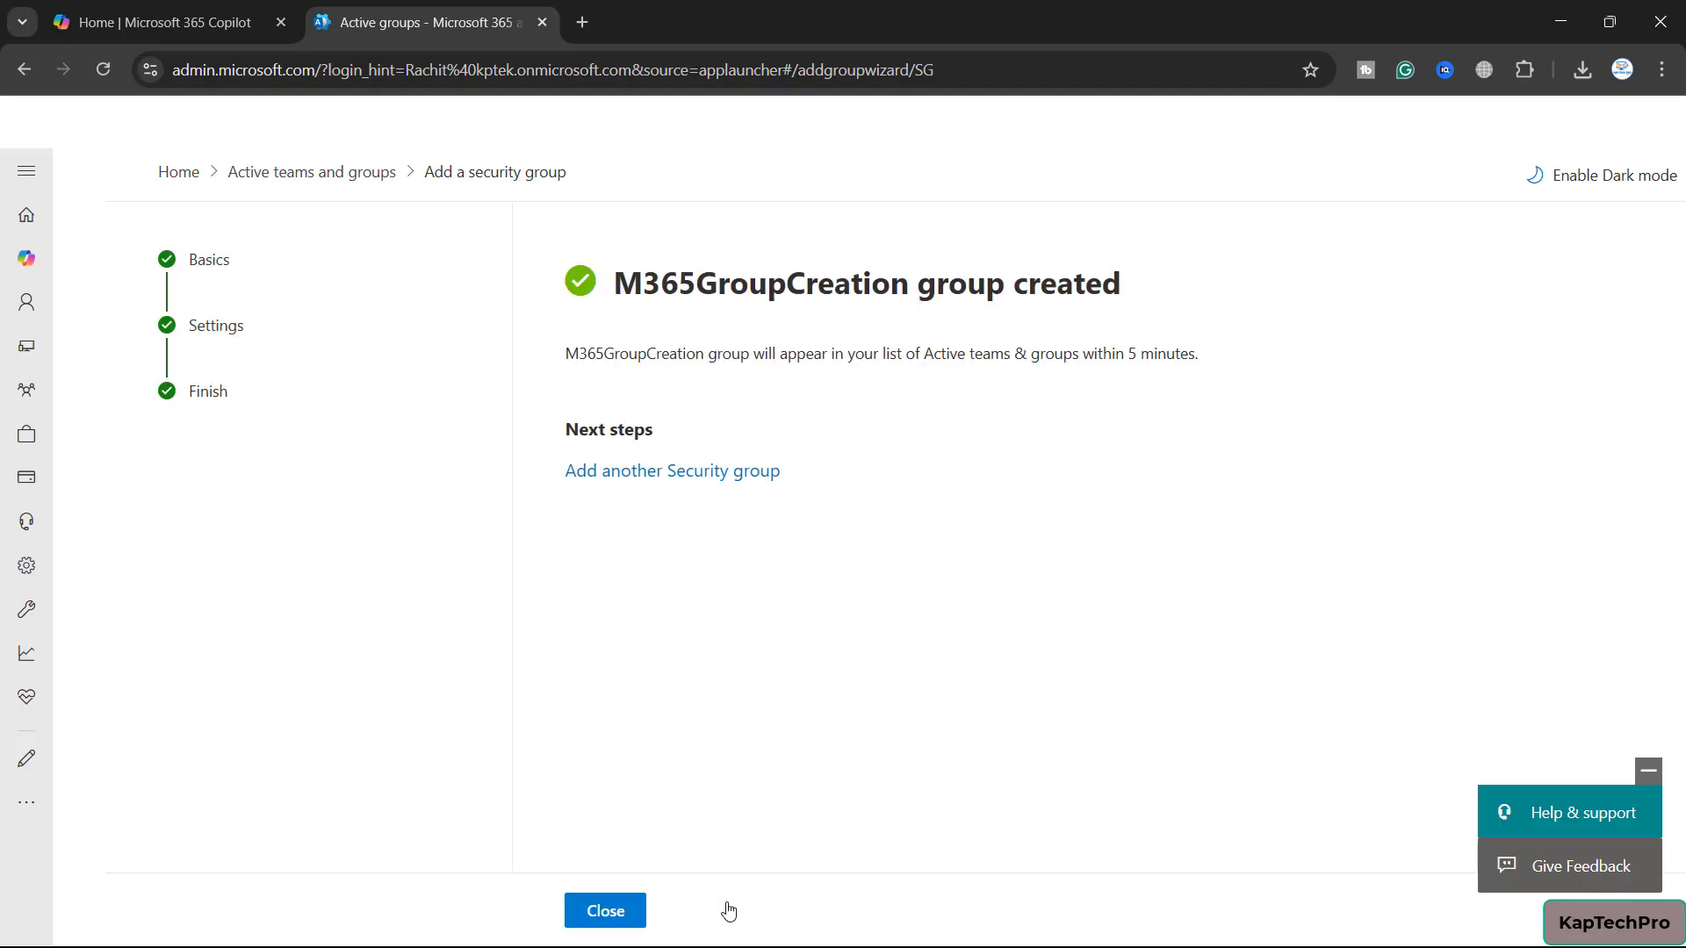
left_click(618, 910)
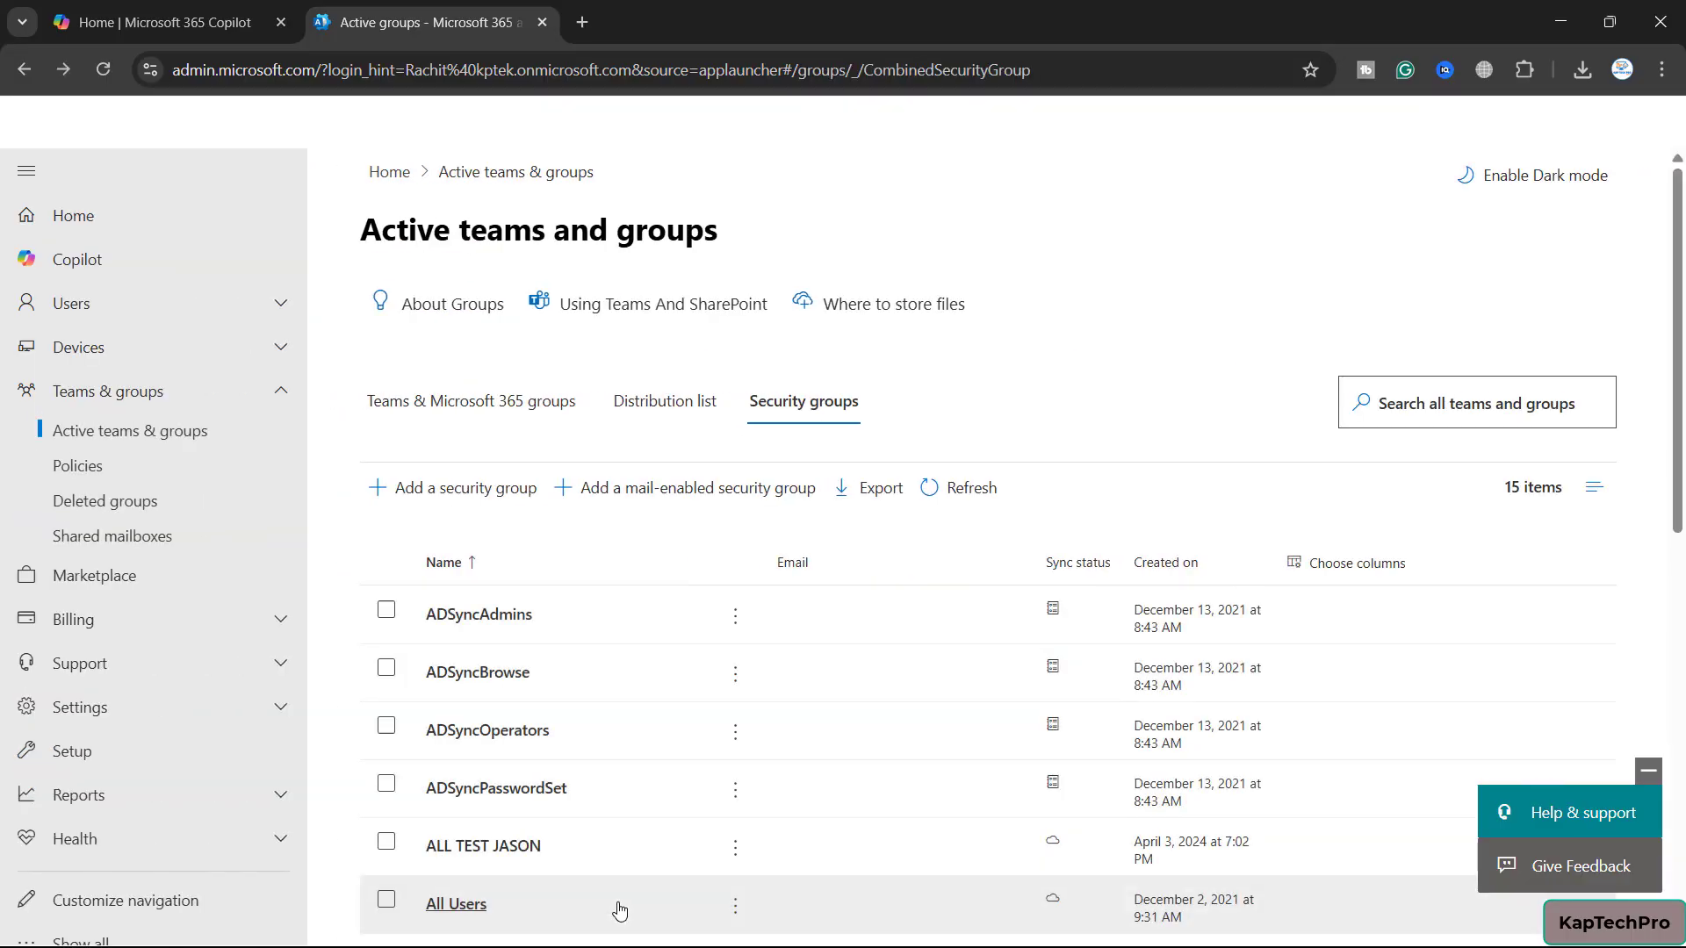
Open M365GroupCreation and add the signed-in admin user as its only owner
scroll(619, 911, "down", 7)
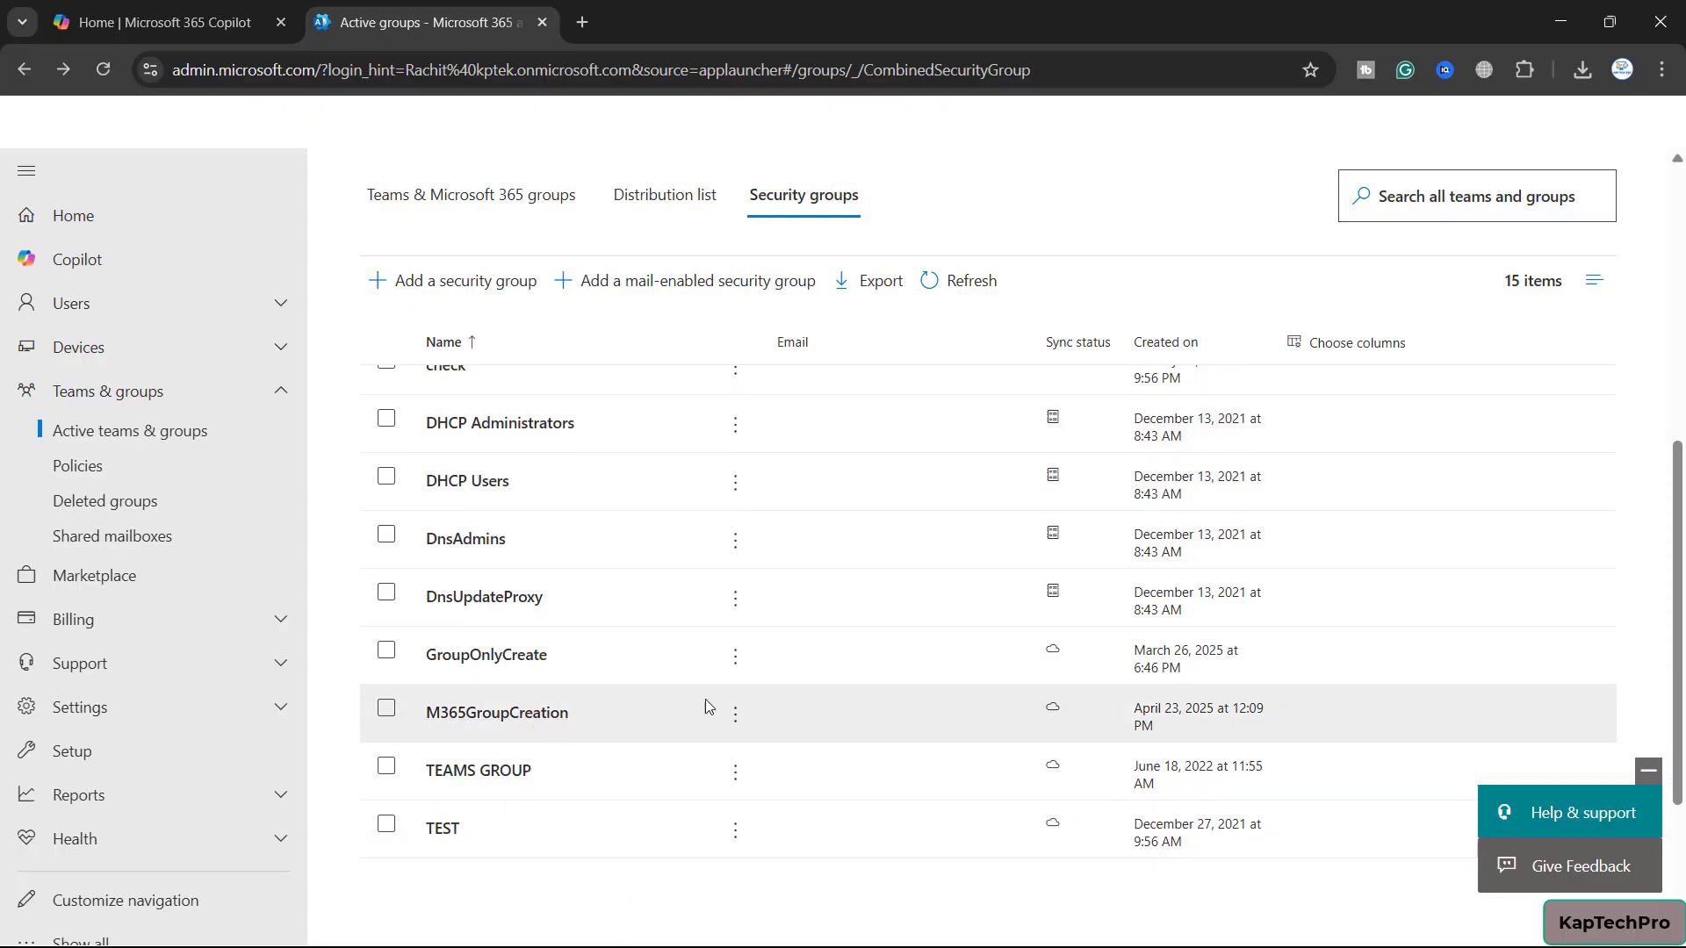
left_click(500, 718)
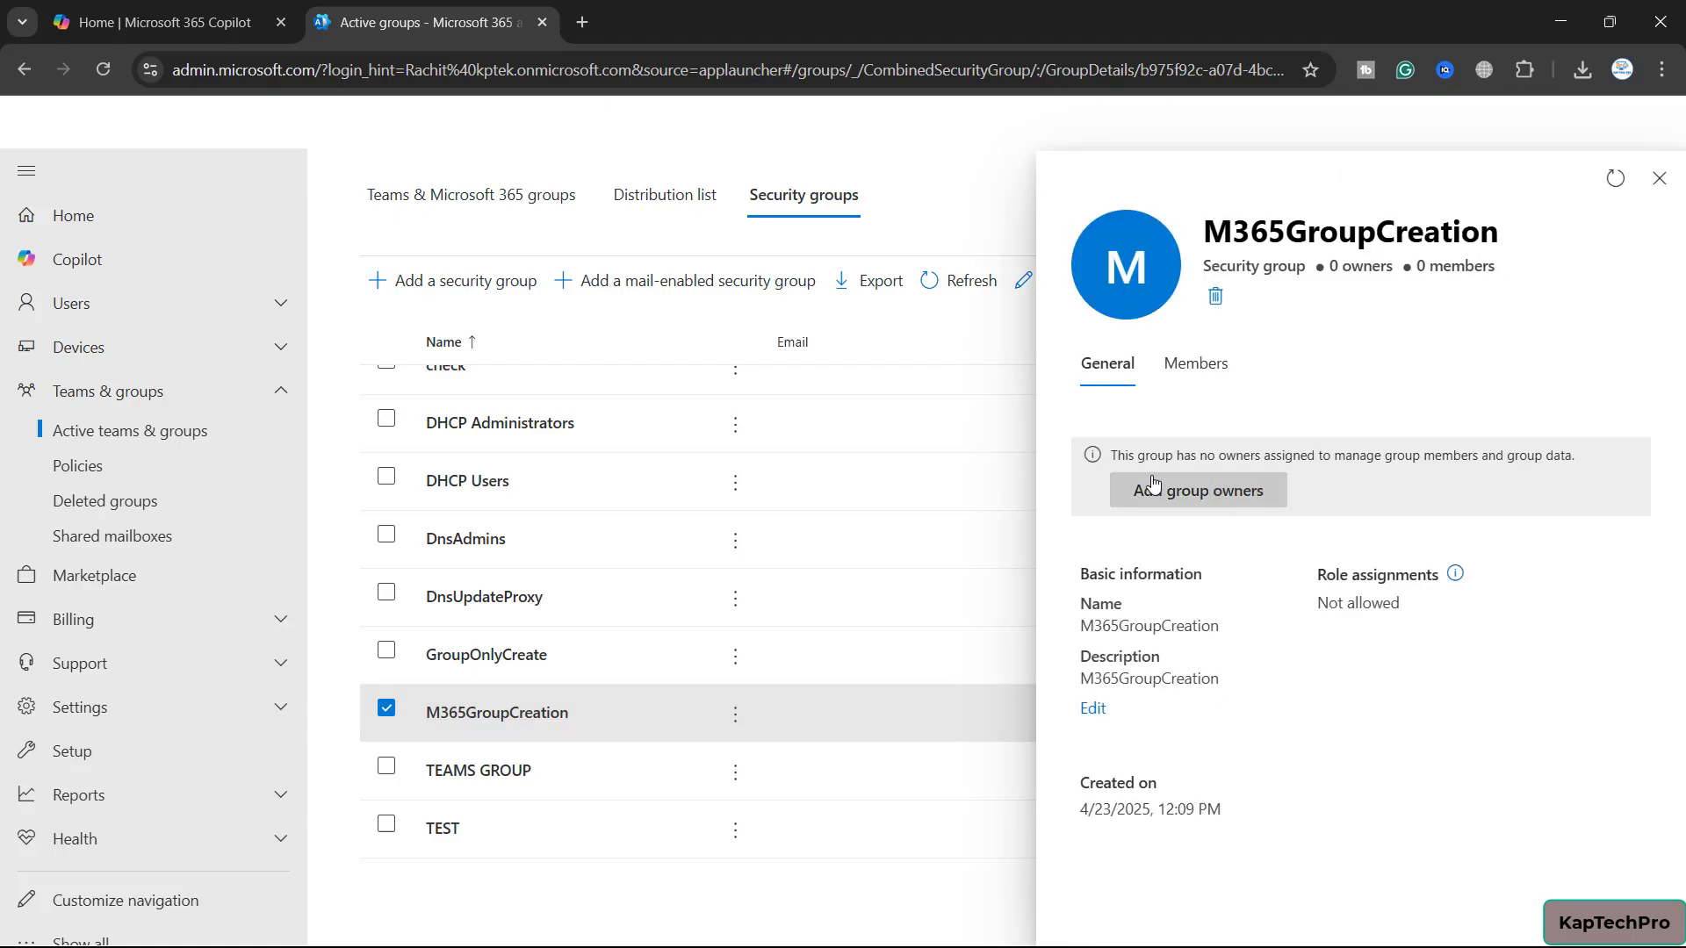
left_click(1210, 502)
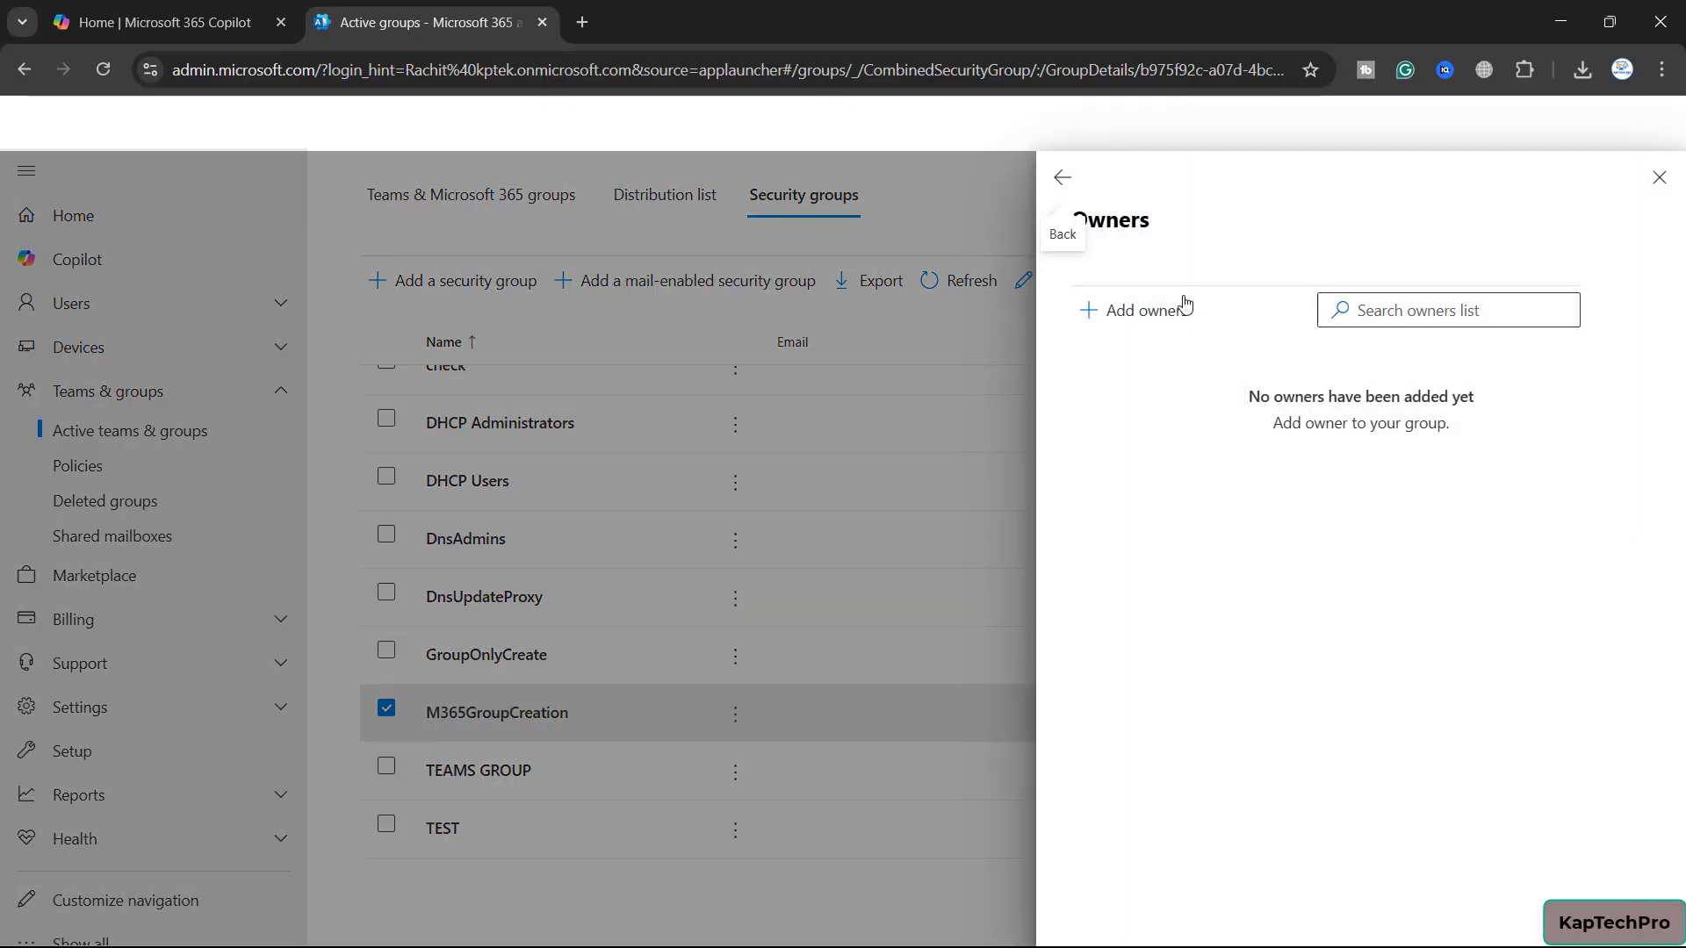
left_click(1171, 309)
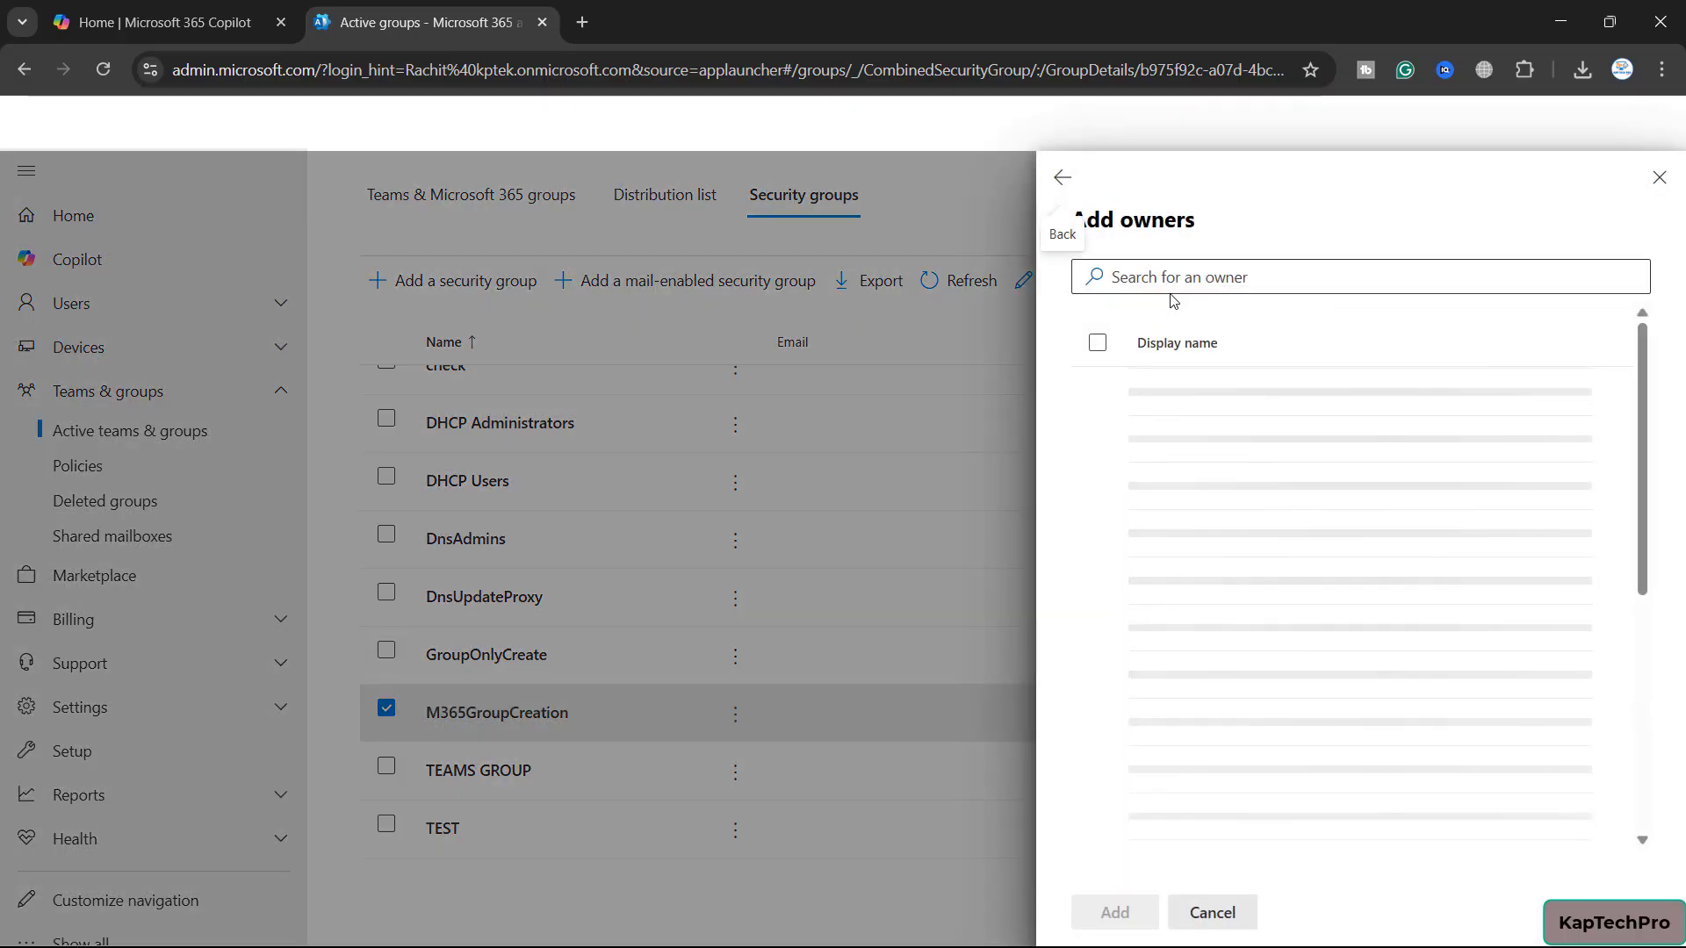
left_click(1177, 277)
type("rac")
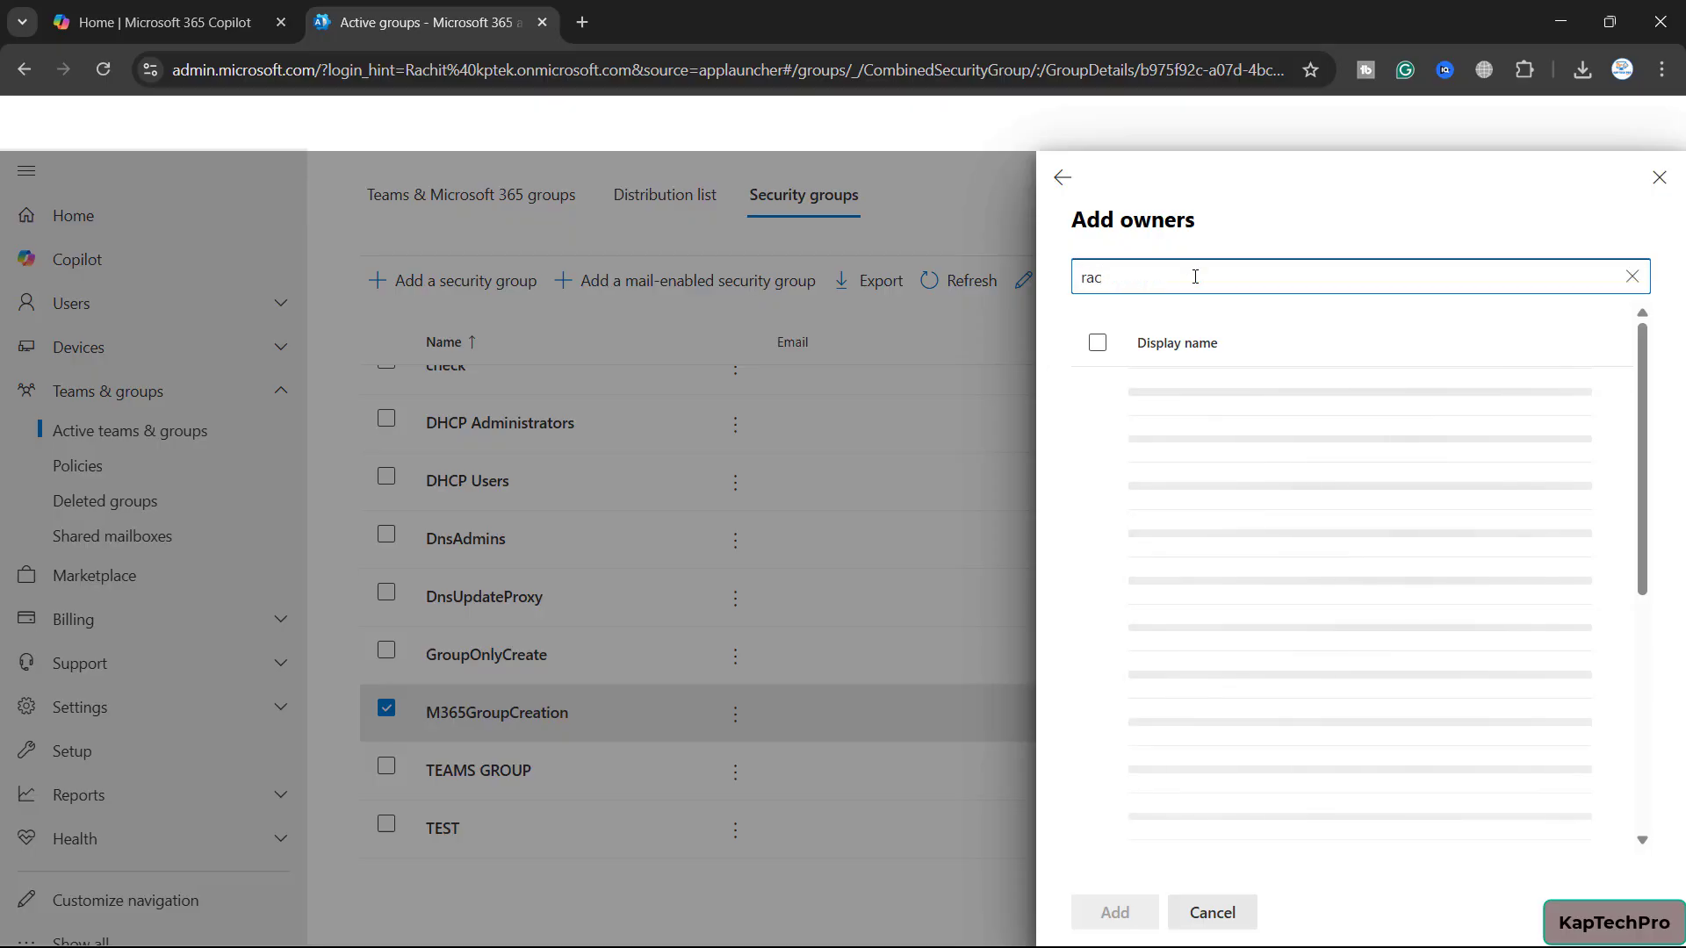
left_click(1095, 403)
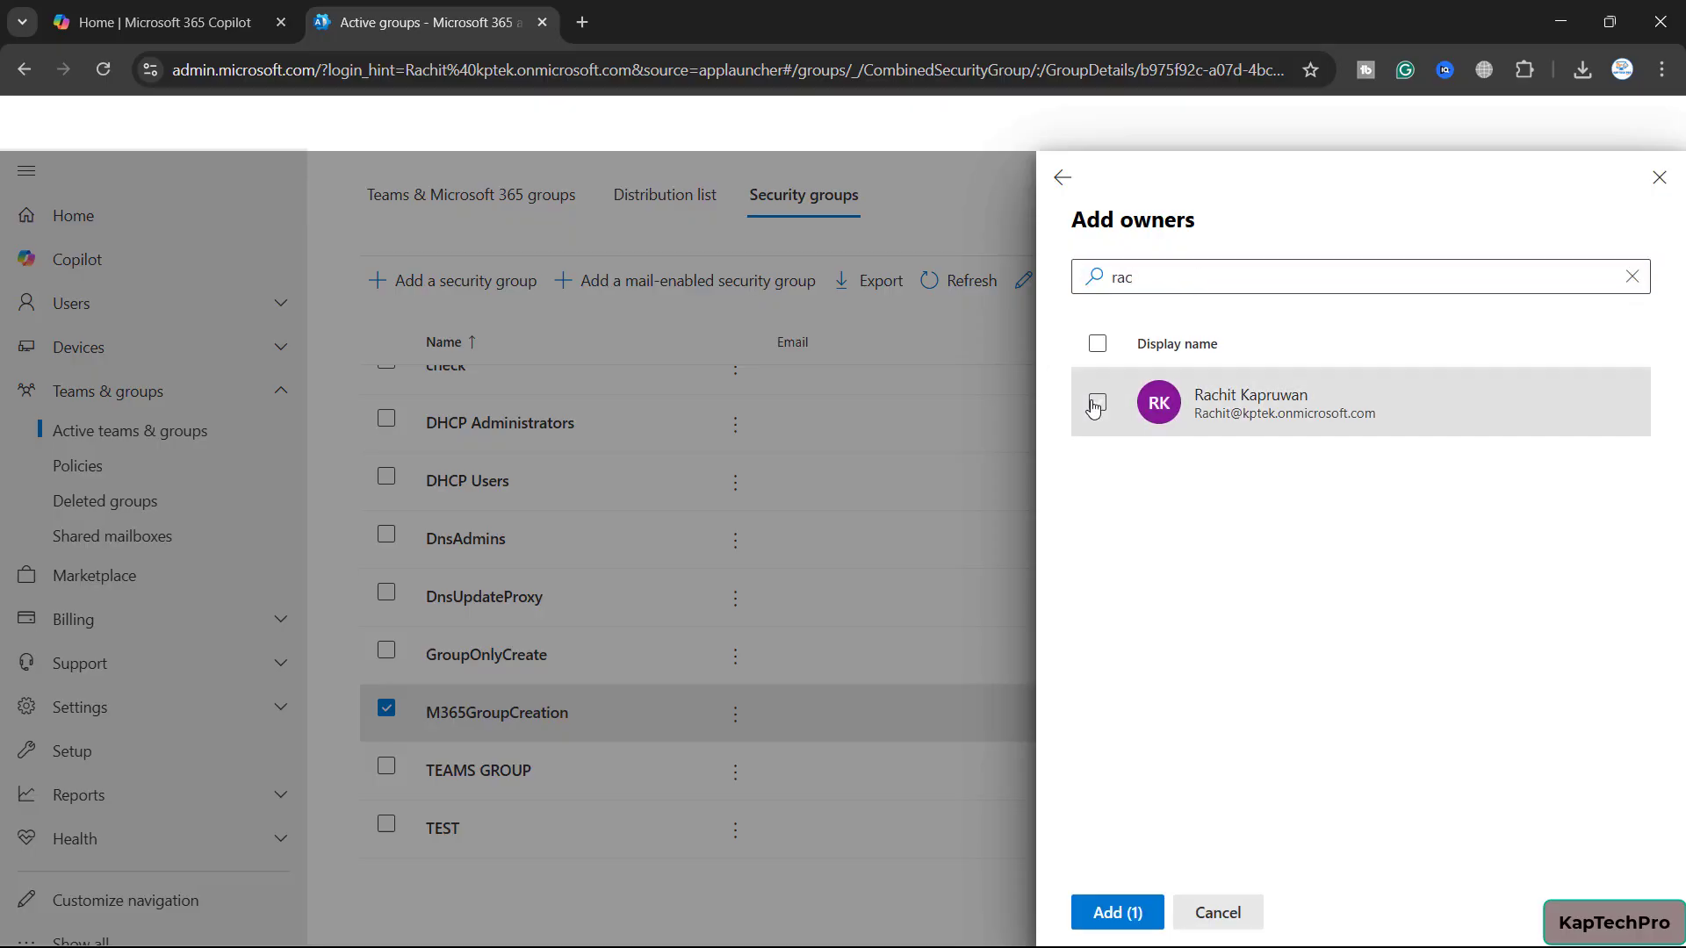
left_click(1116, 912)
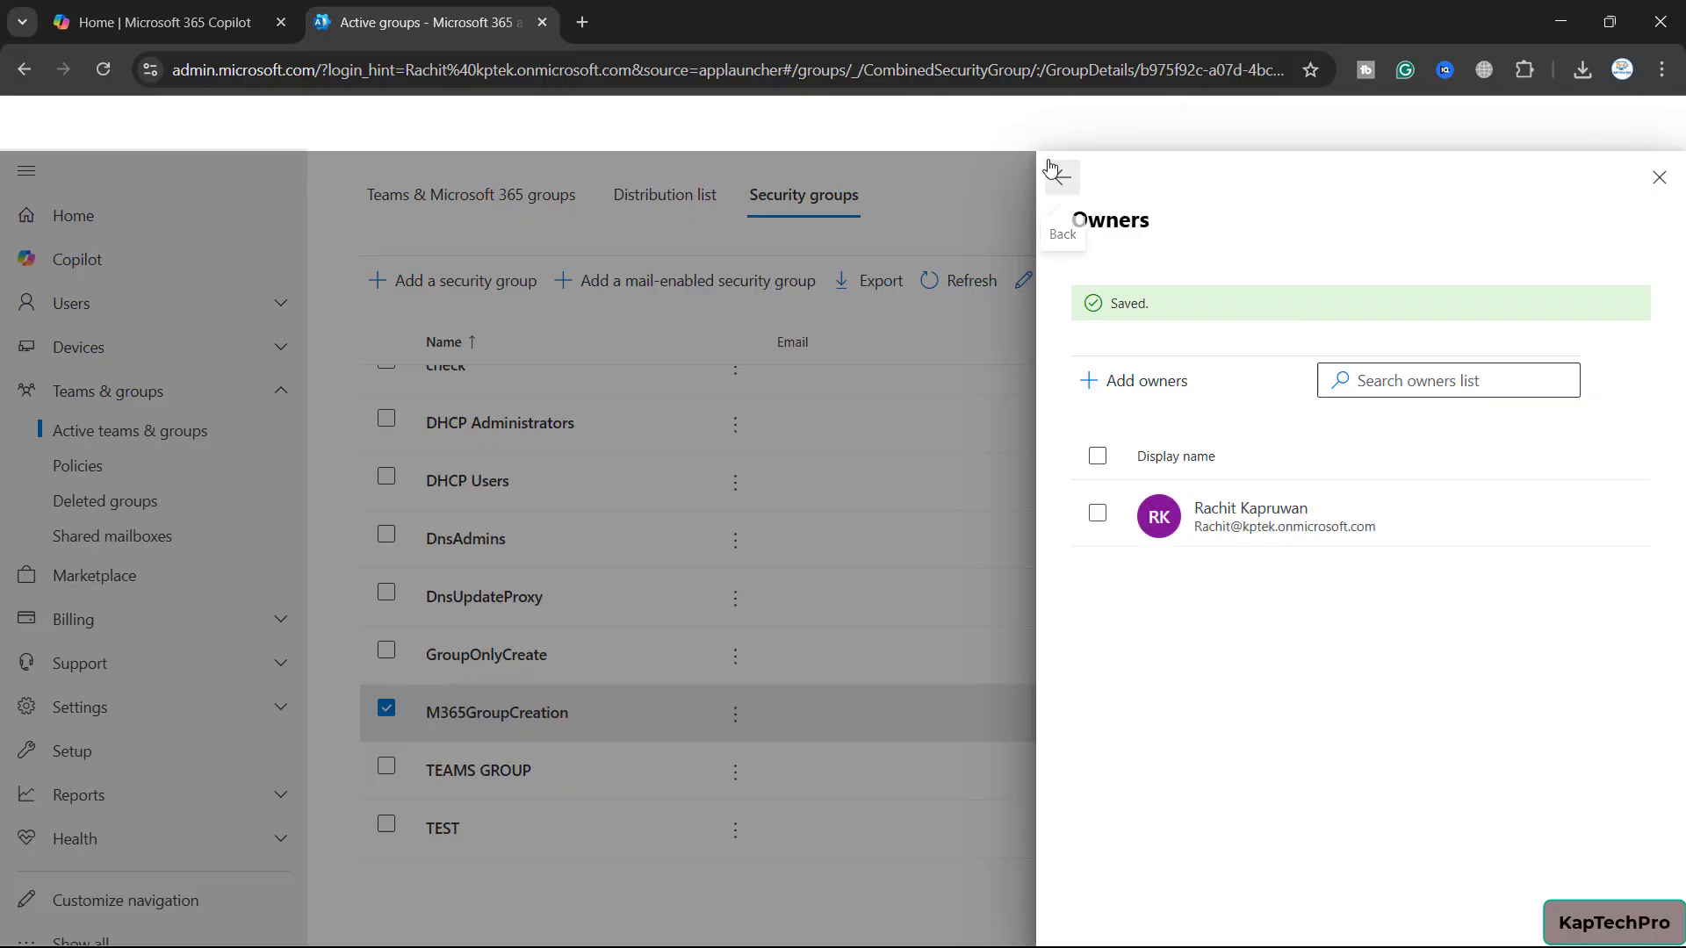
left_click(1056, 174)
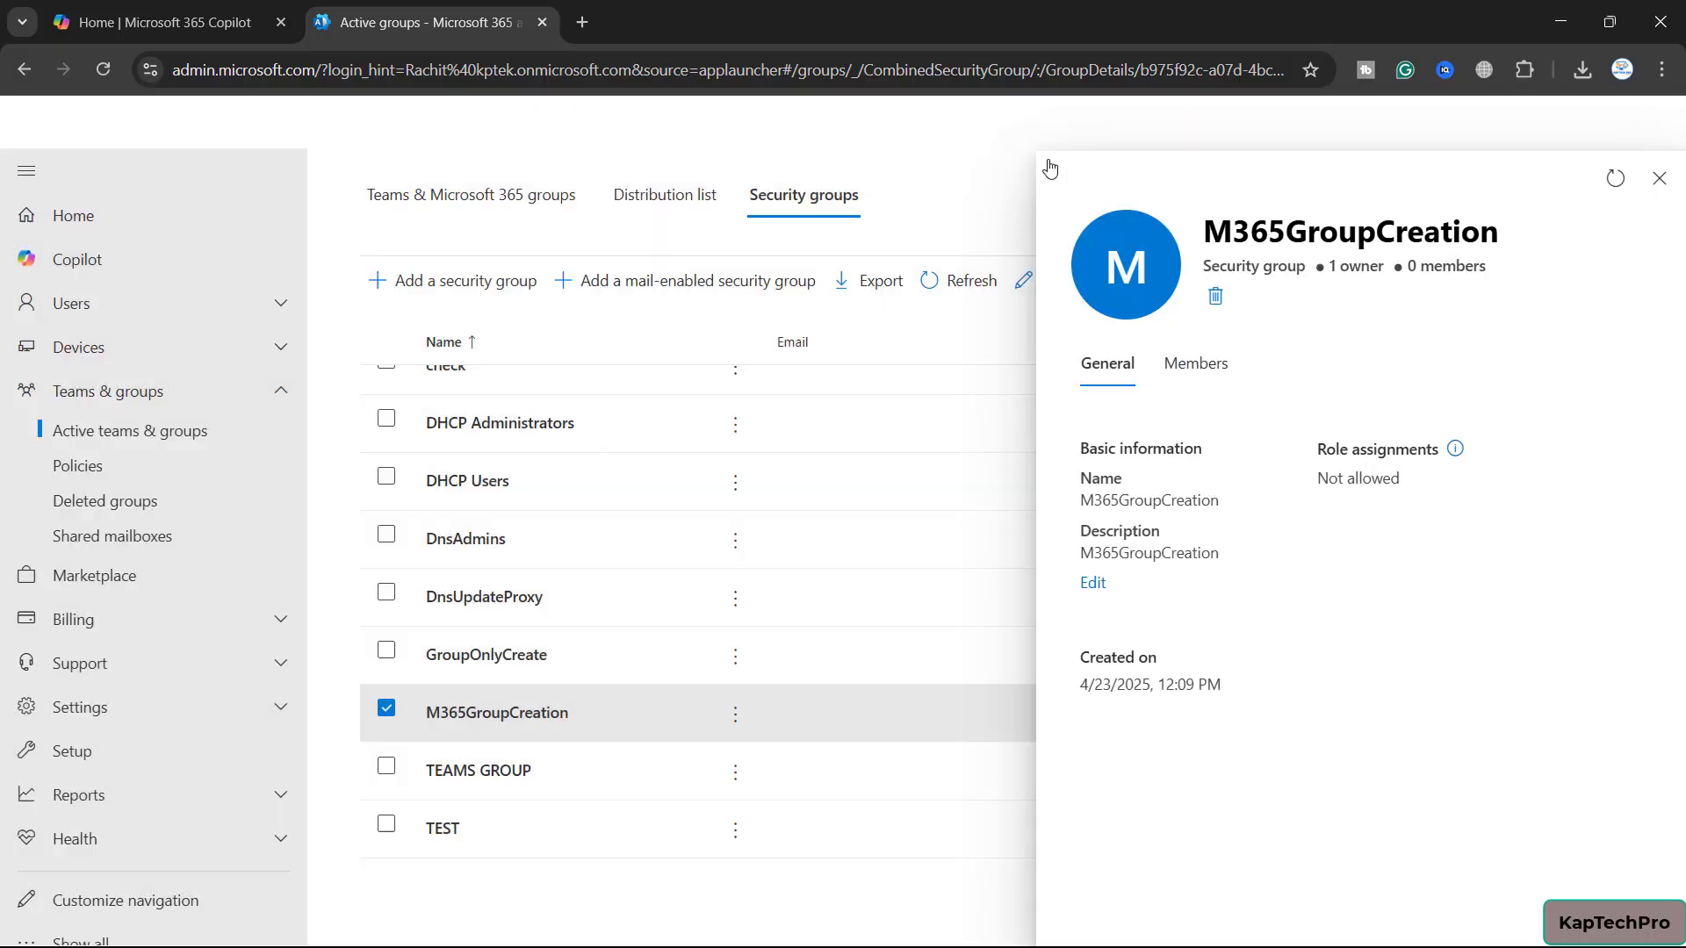
Add the same admin user as a member of M365GroupCreation from the Members tab
left_click(1194, 363)
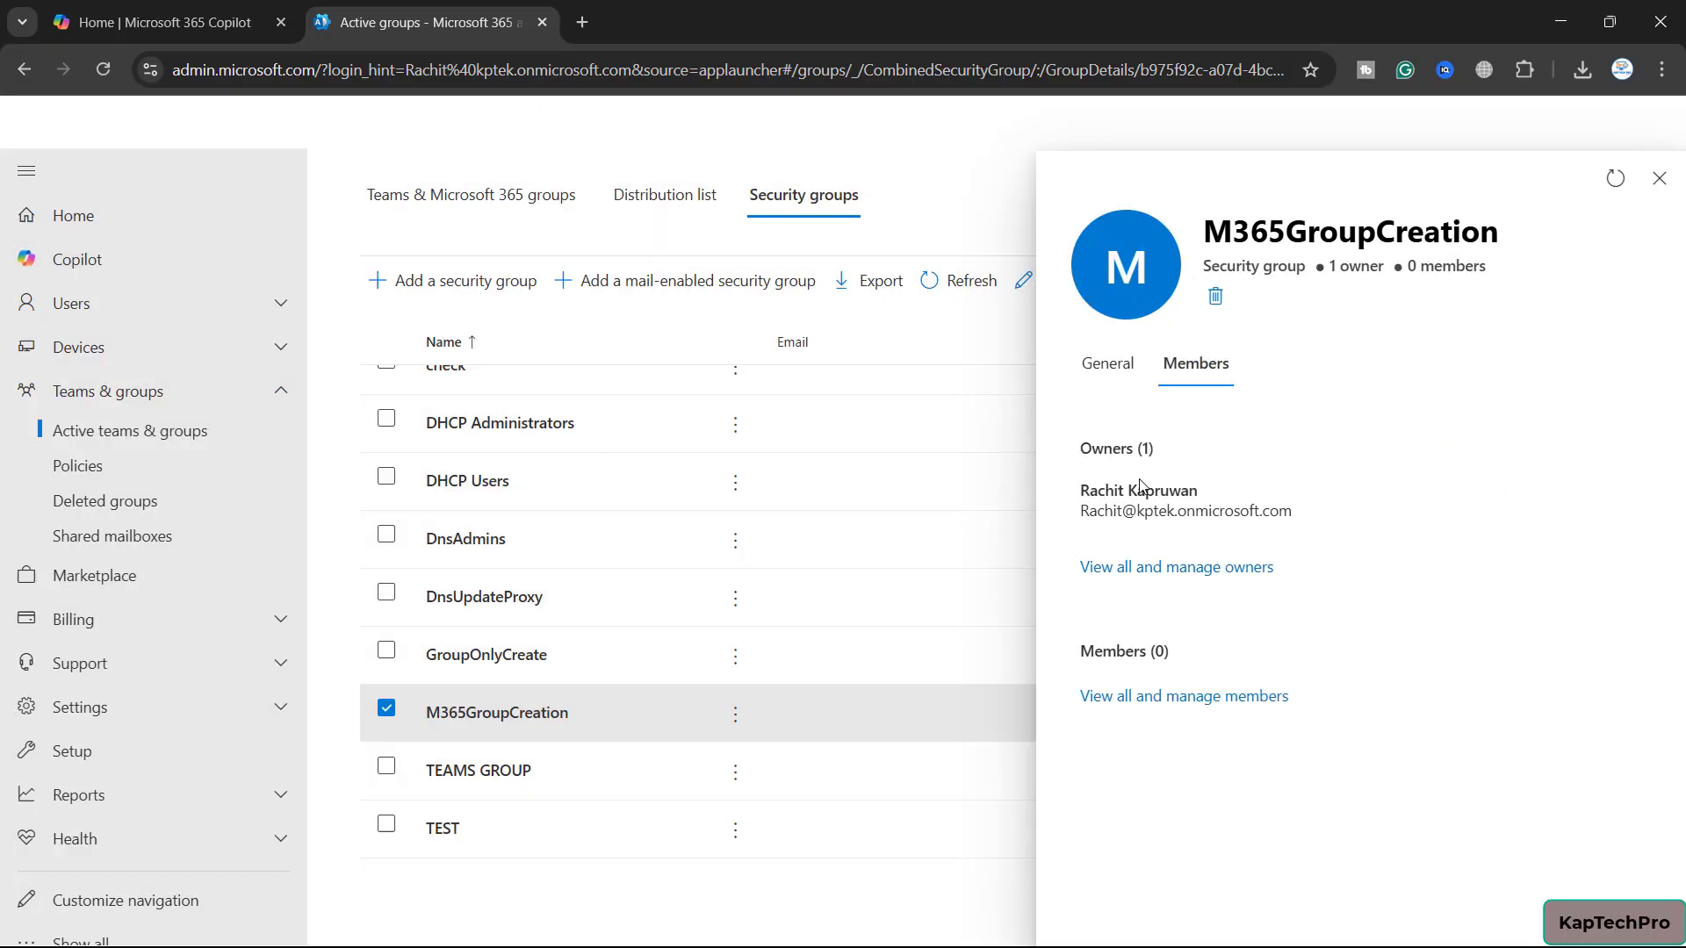
left_click(1188, 696)
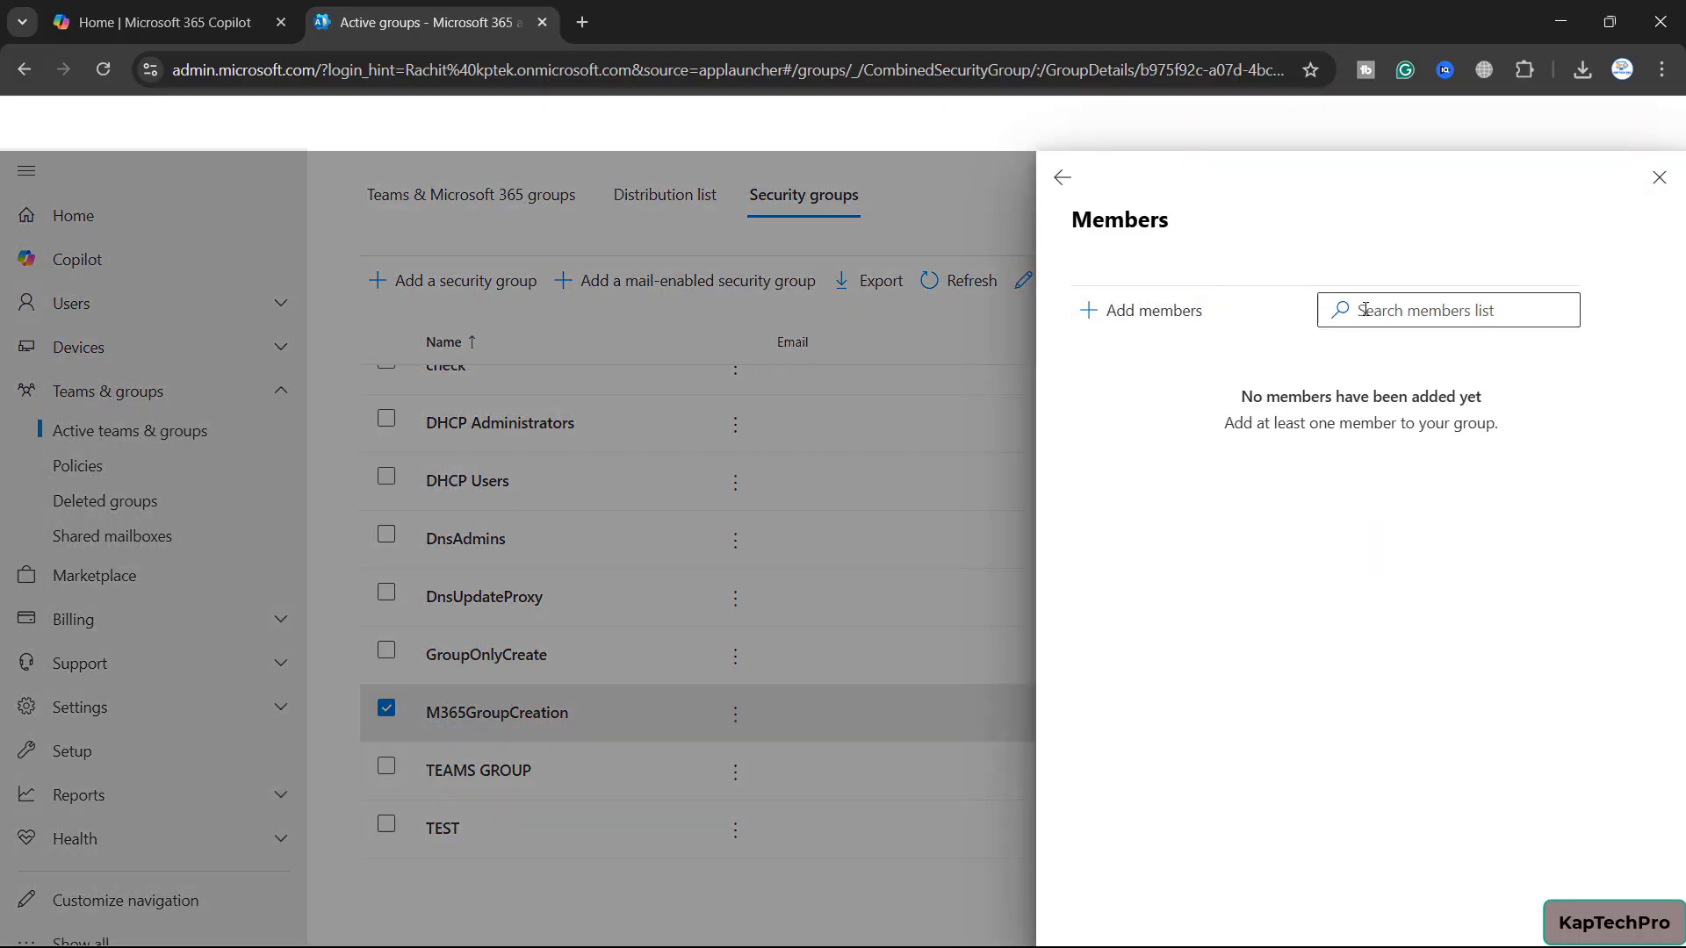
left_click(1174, 327)
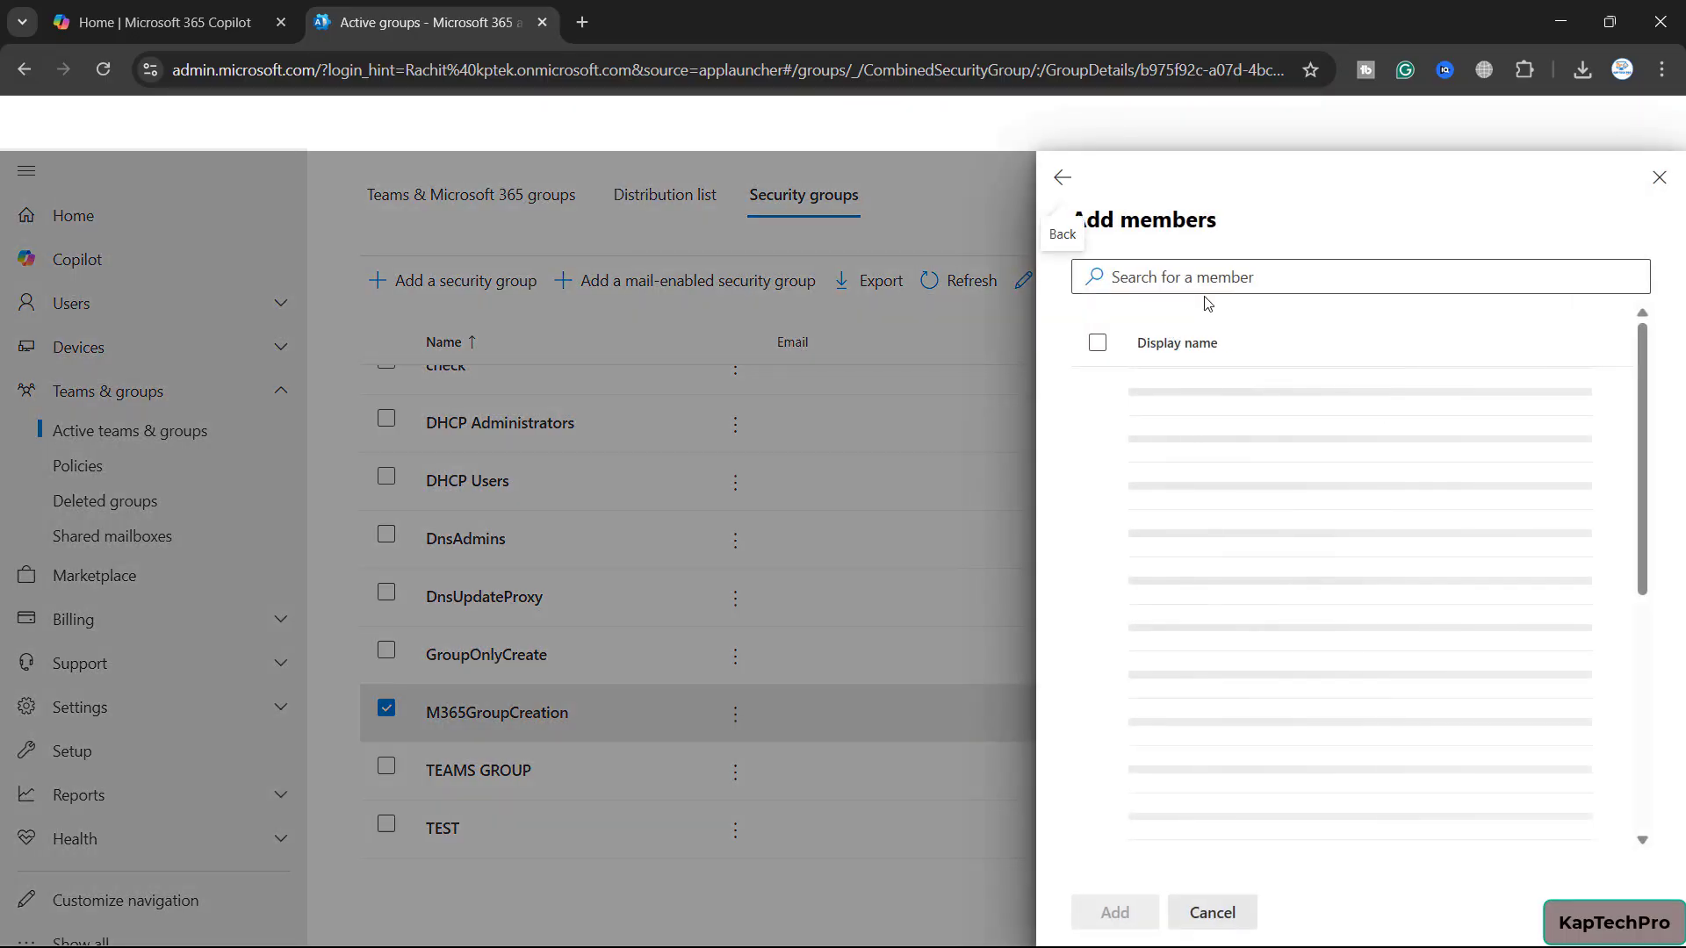
left_click(1223, 278)
type("rachit")
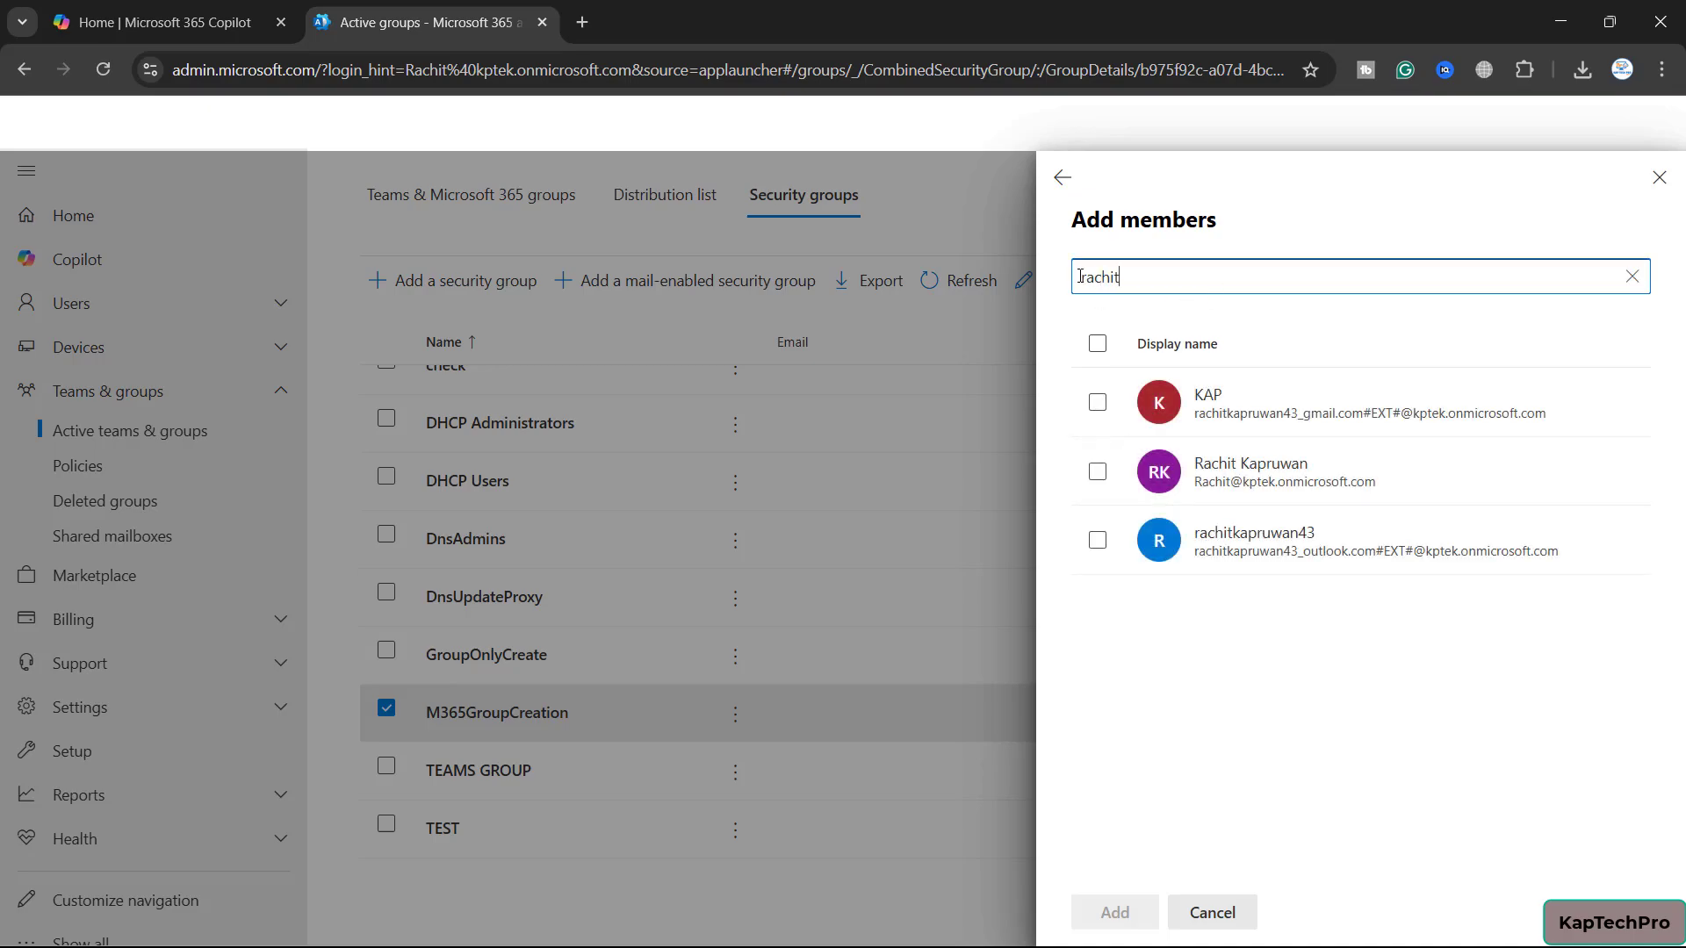
left_click(1096, 474)
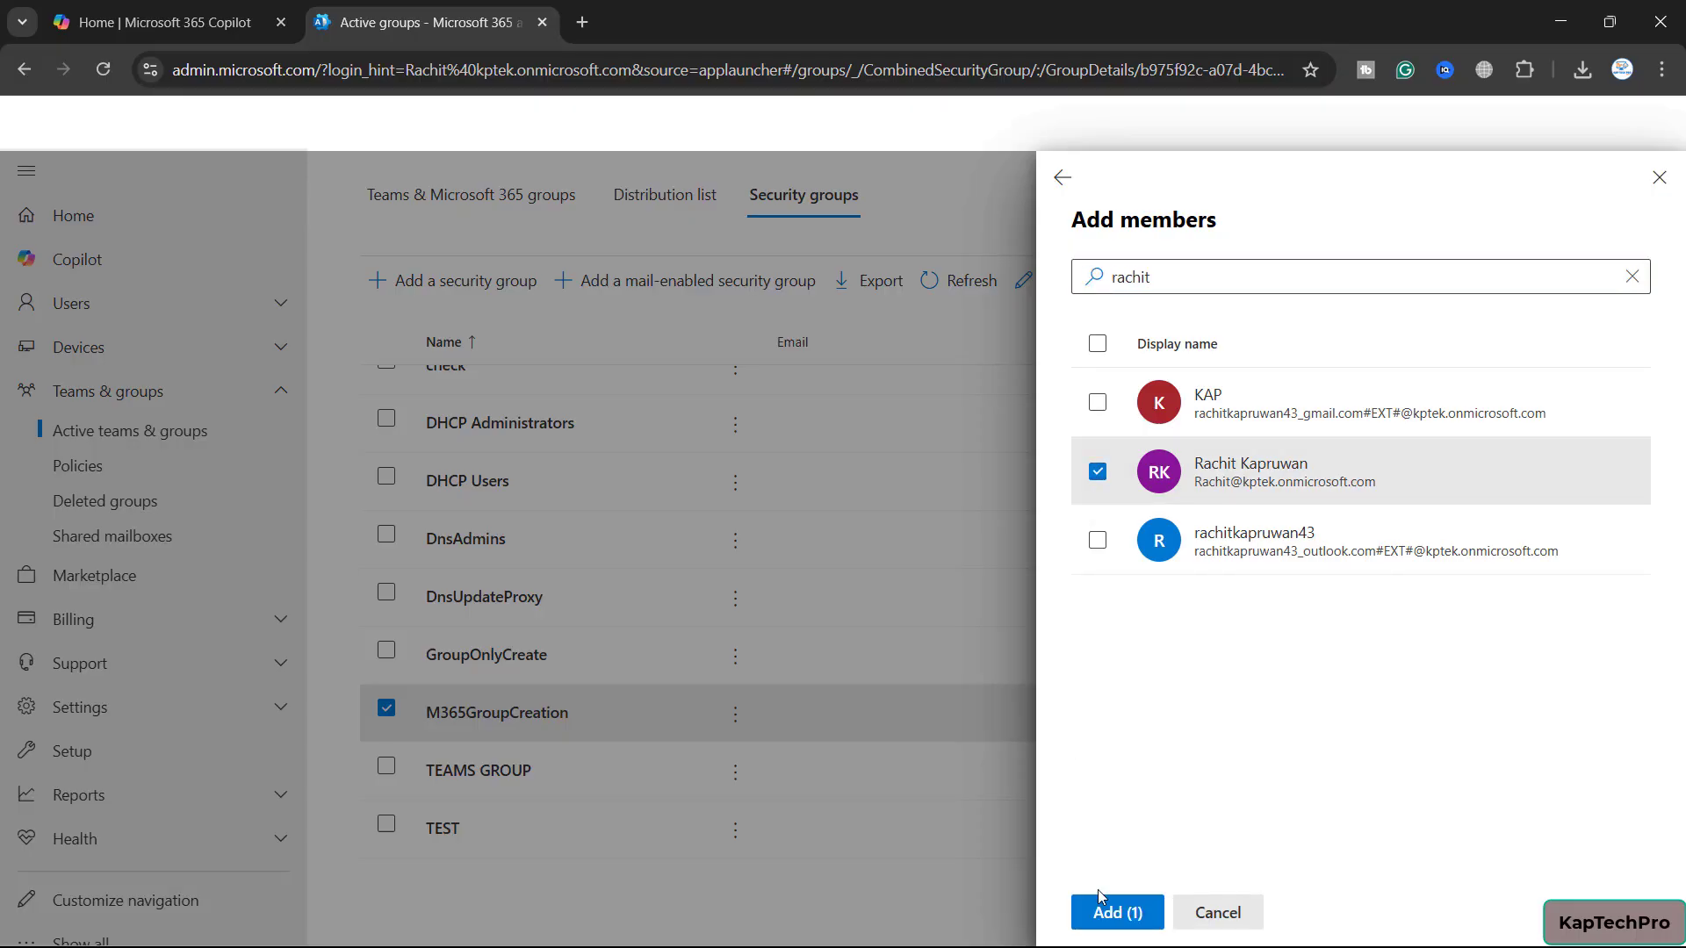
left_click(1108, 914)
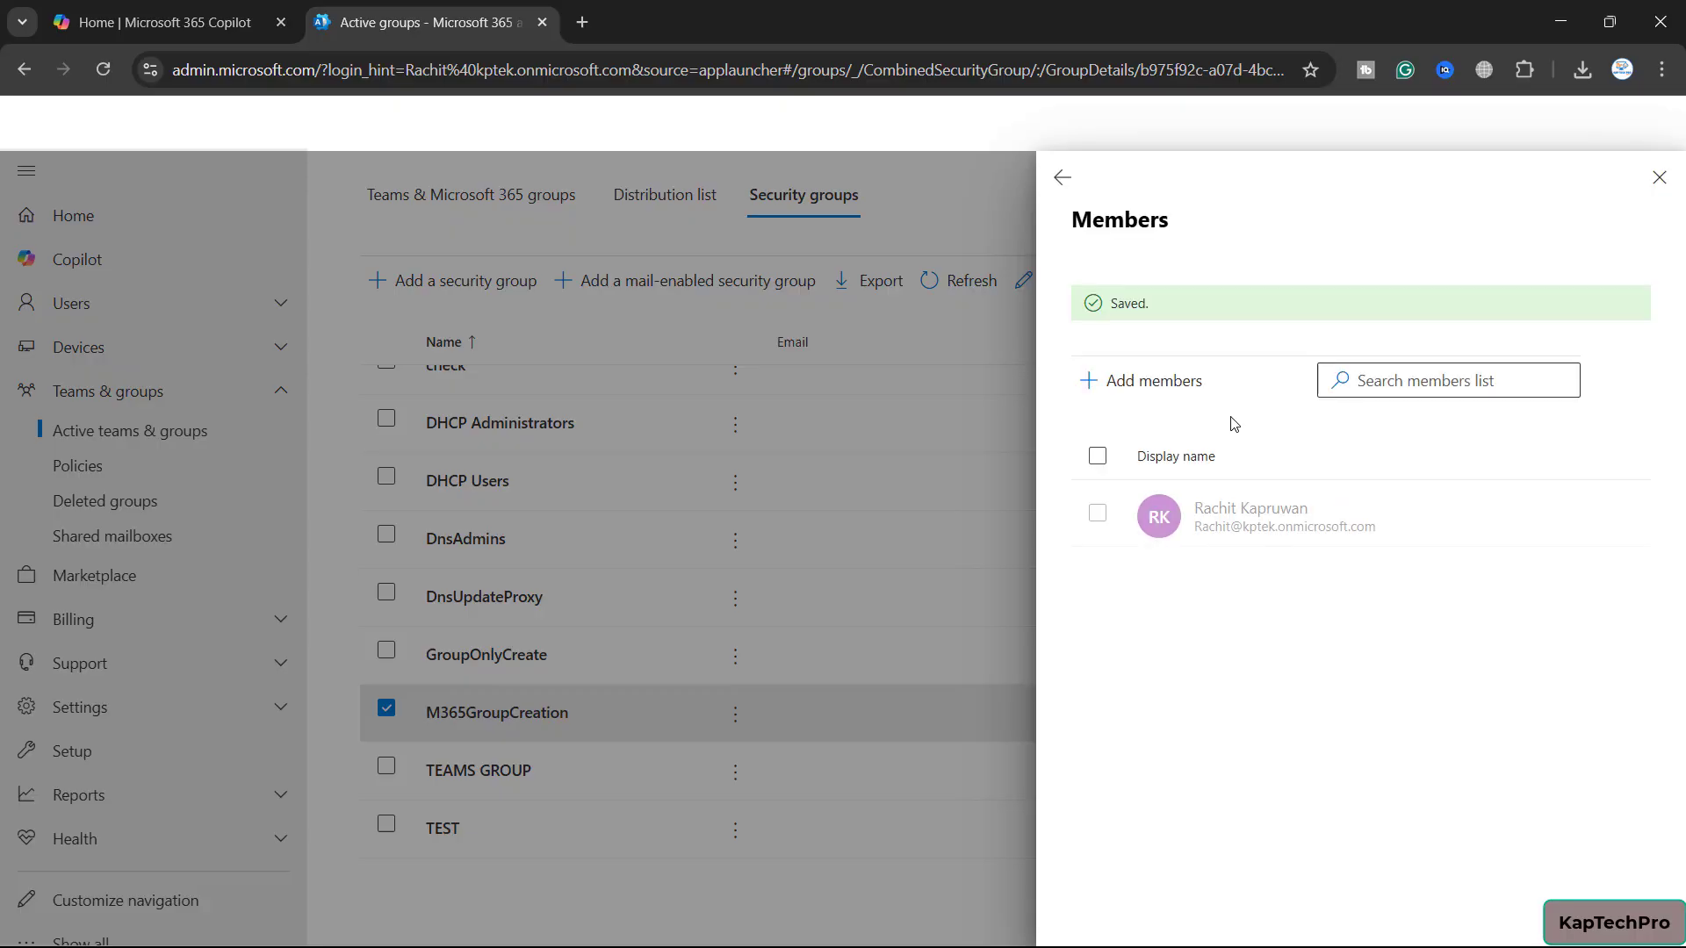
left_click(1062, 177)
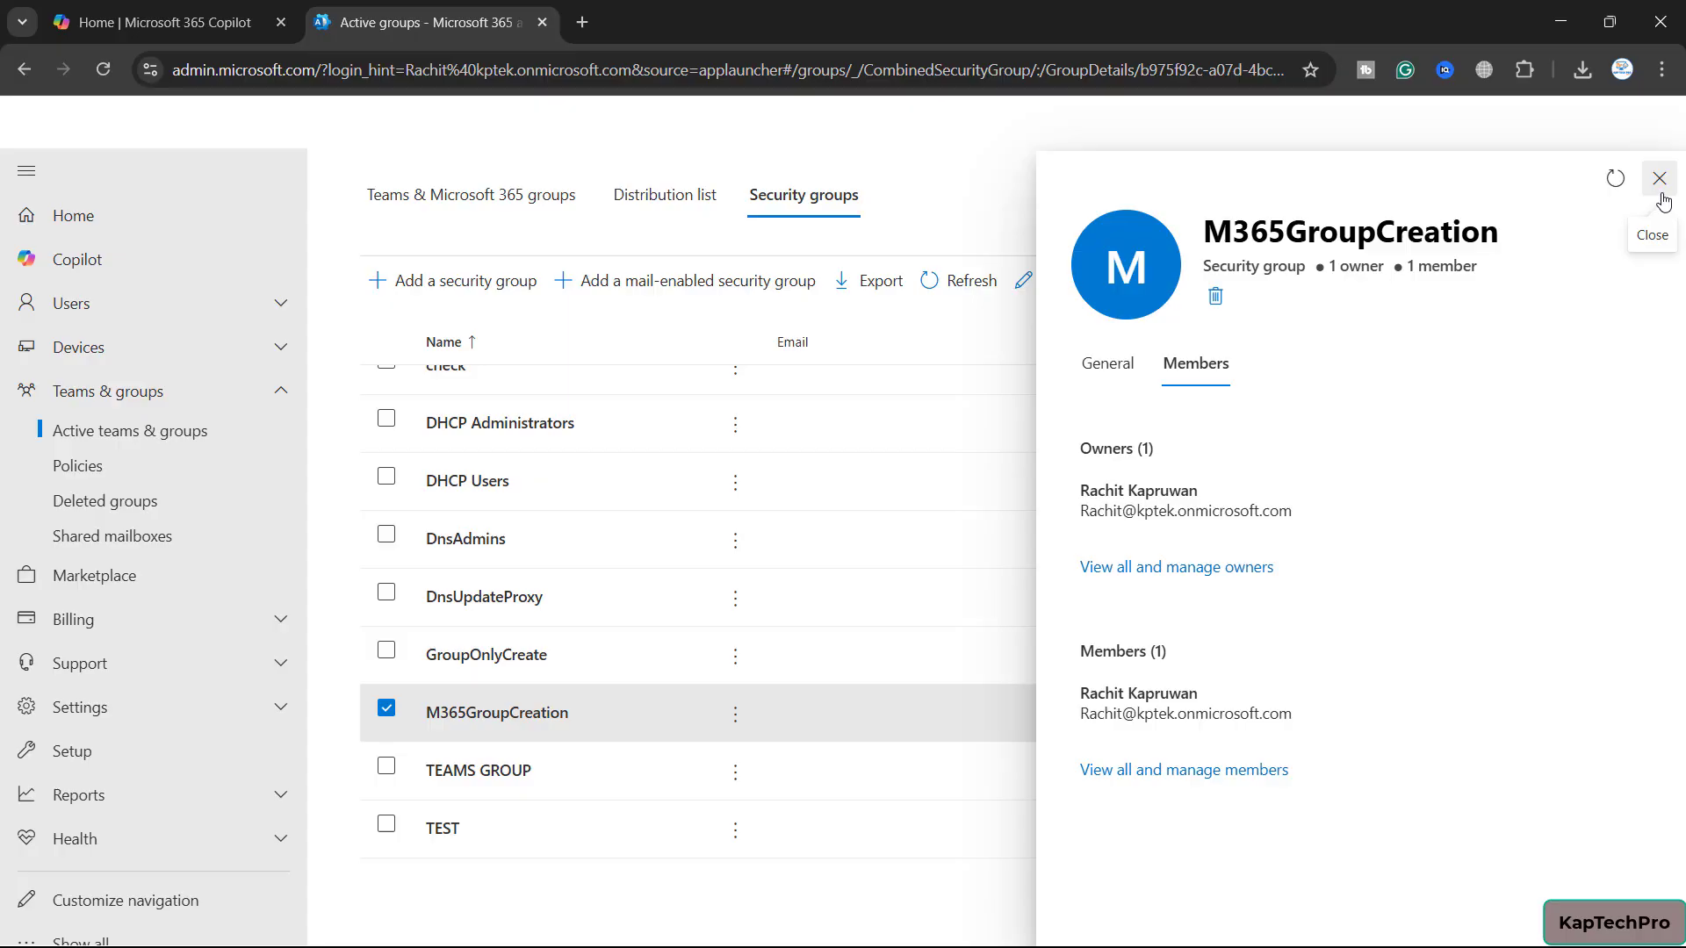
Close the group details, clear the M365GroupCreation row selection, and bring up the Start menu
left_click(1659, 179)
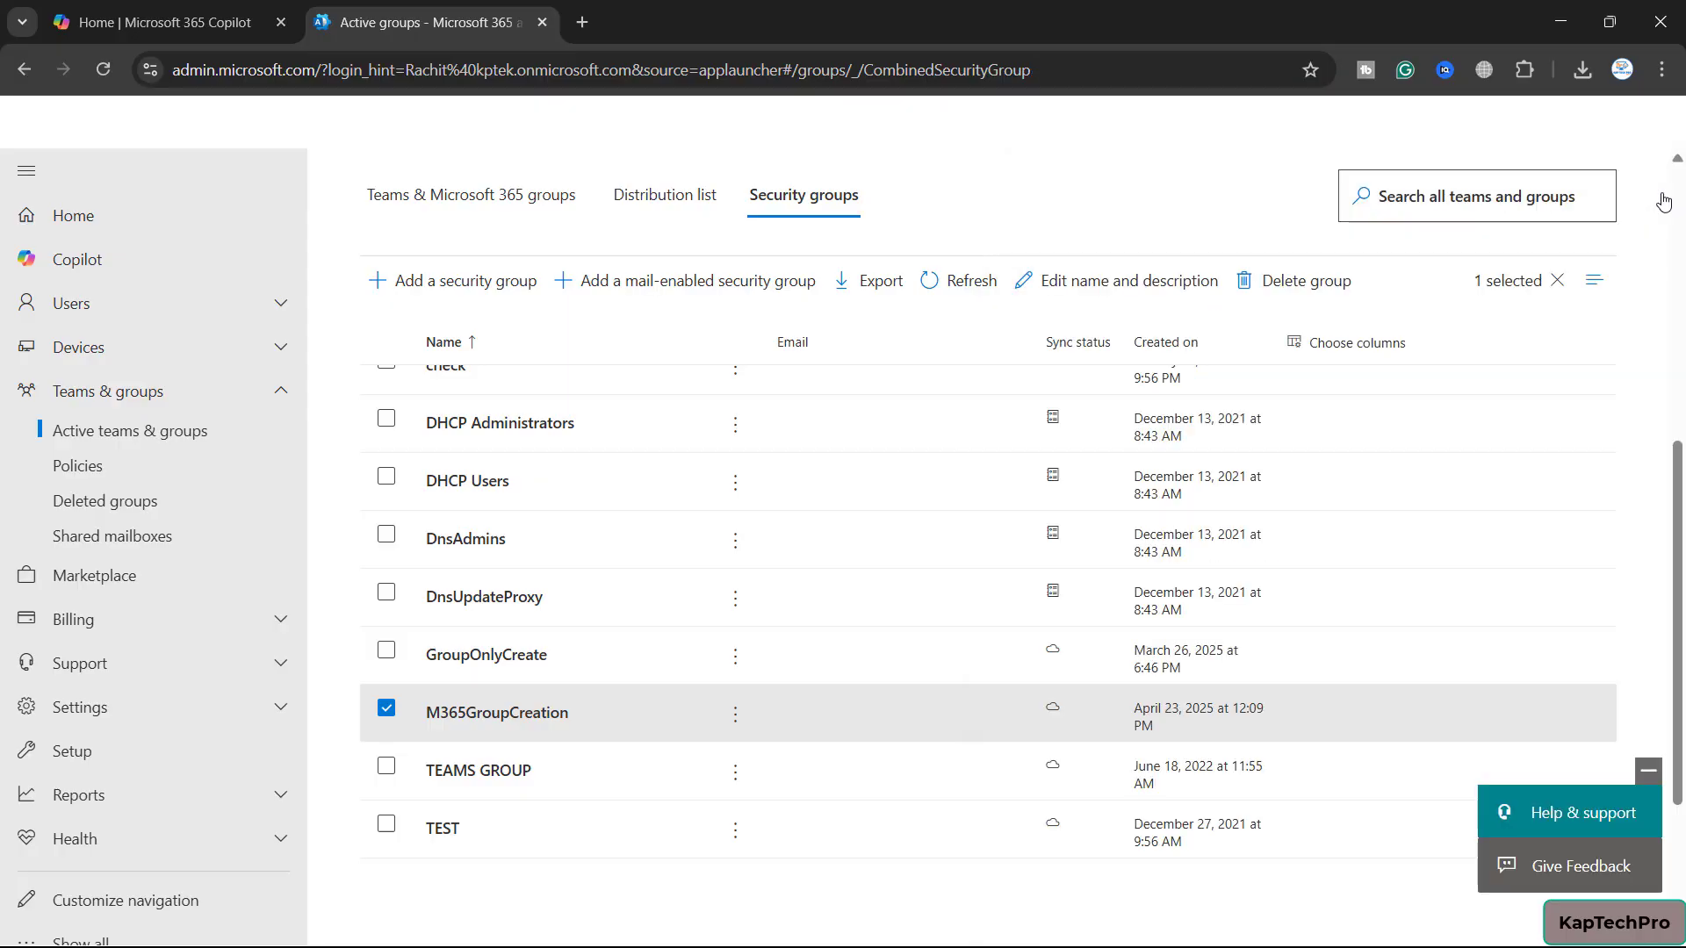
left_click(388, 705)
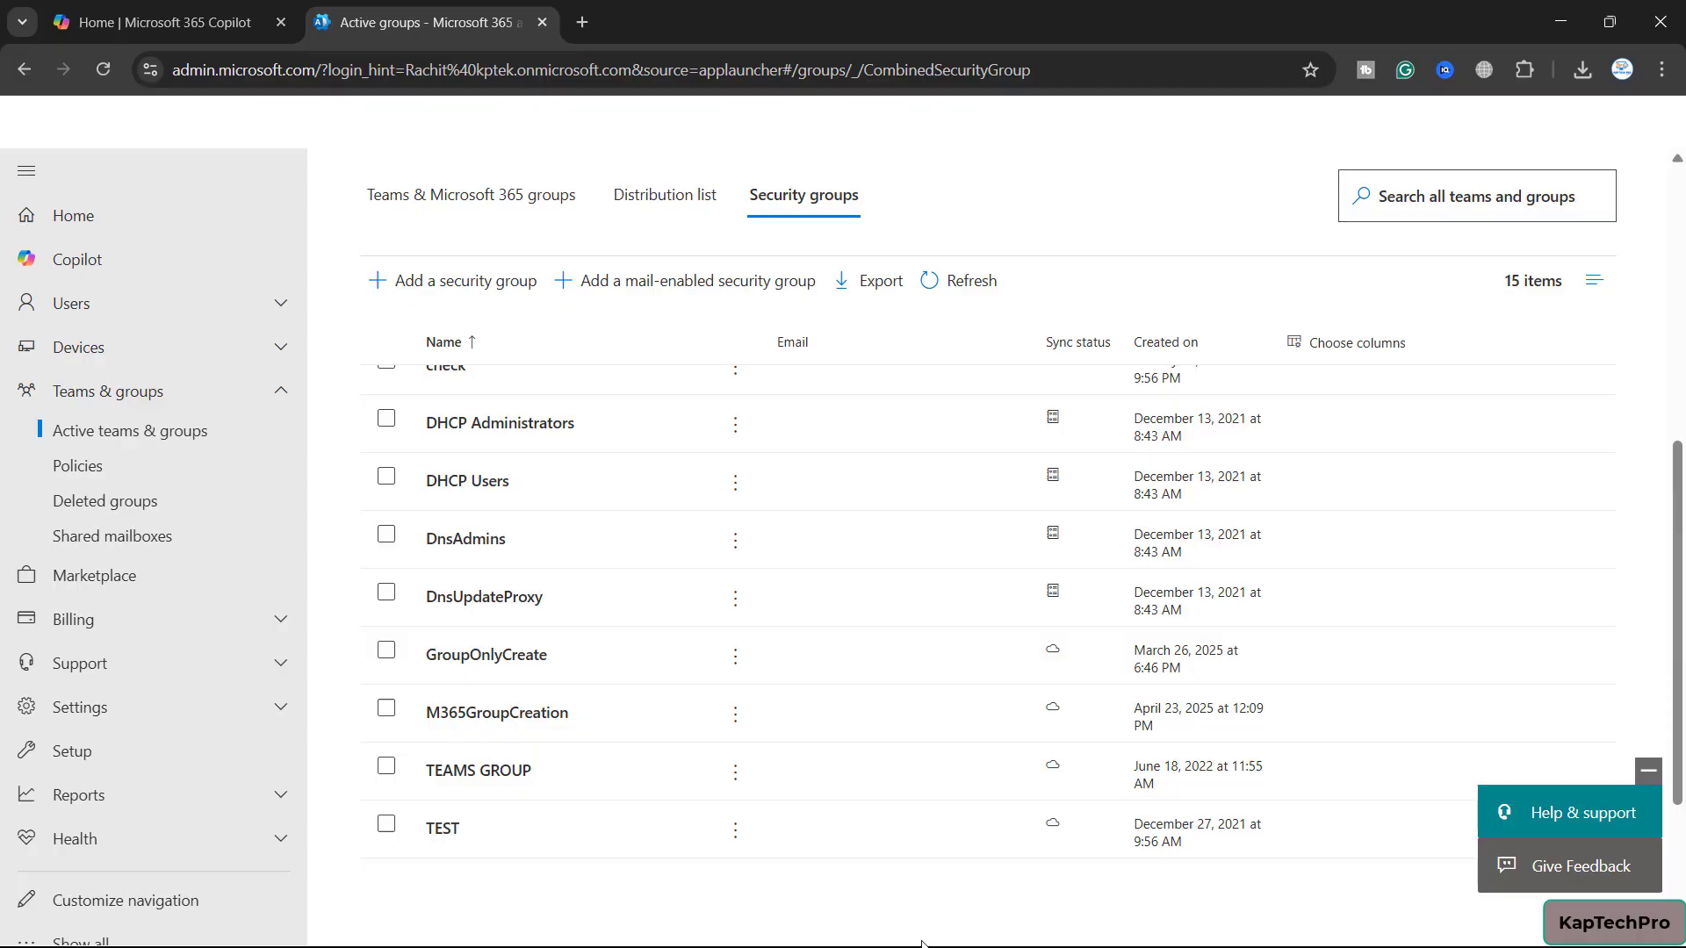
key("super")
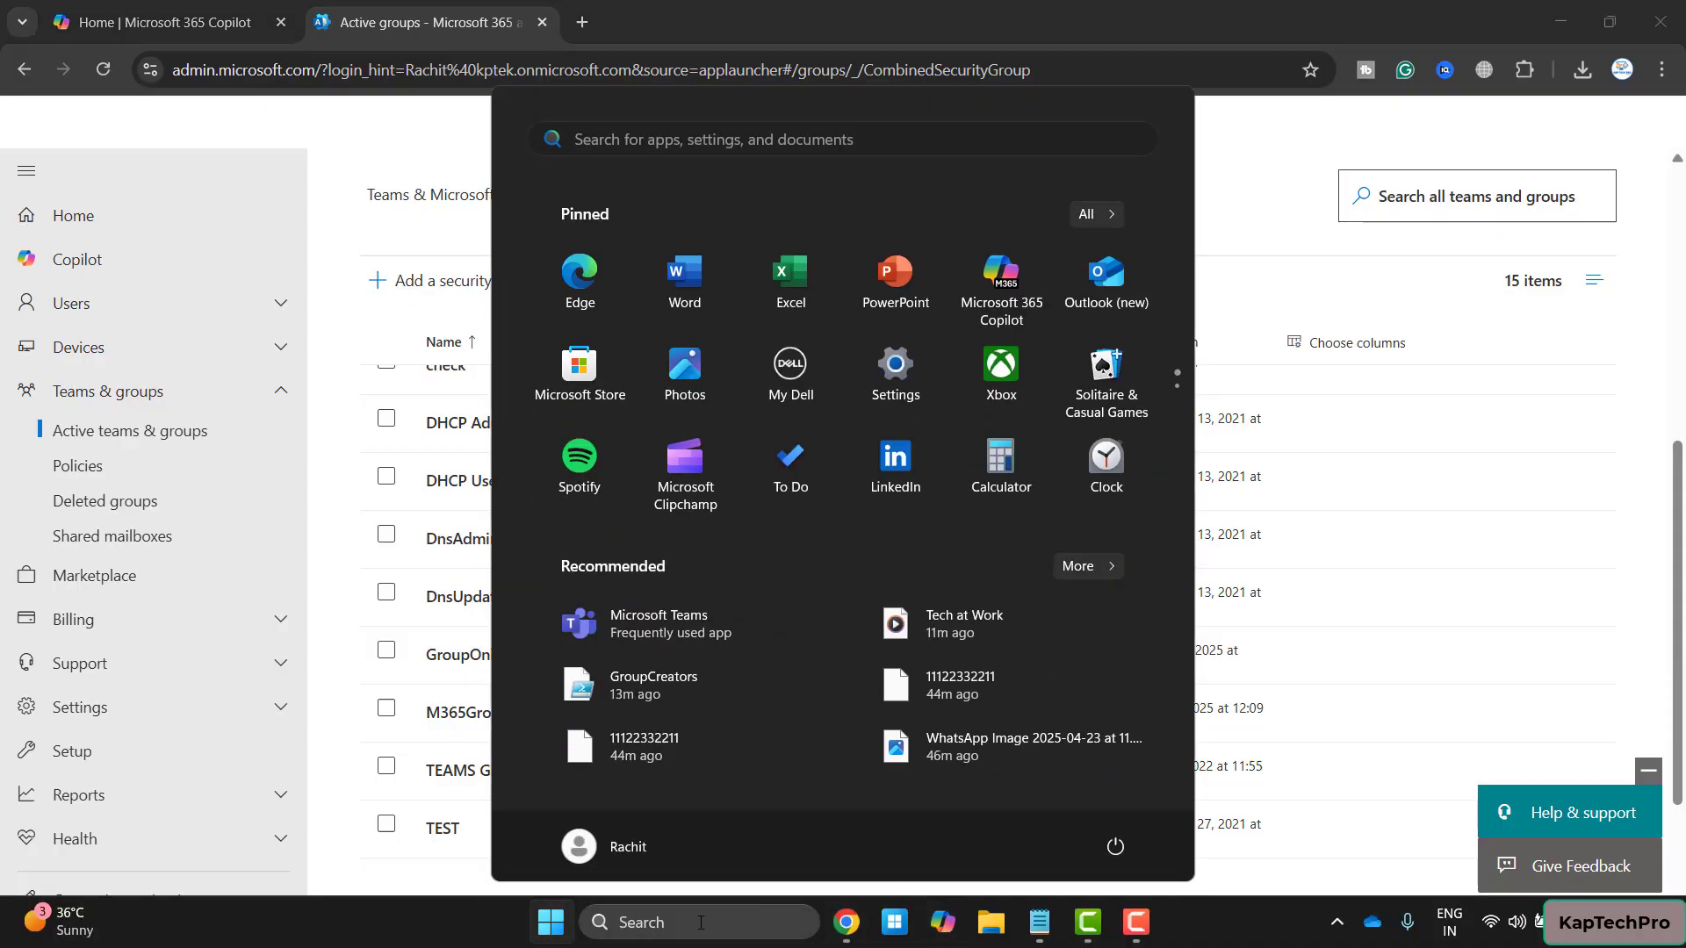
Search 'power' and launch Windows PowerShell ISE as administrator
left_click(699, 921)
type("power")
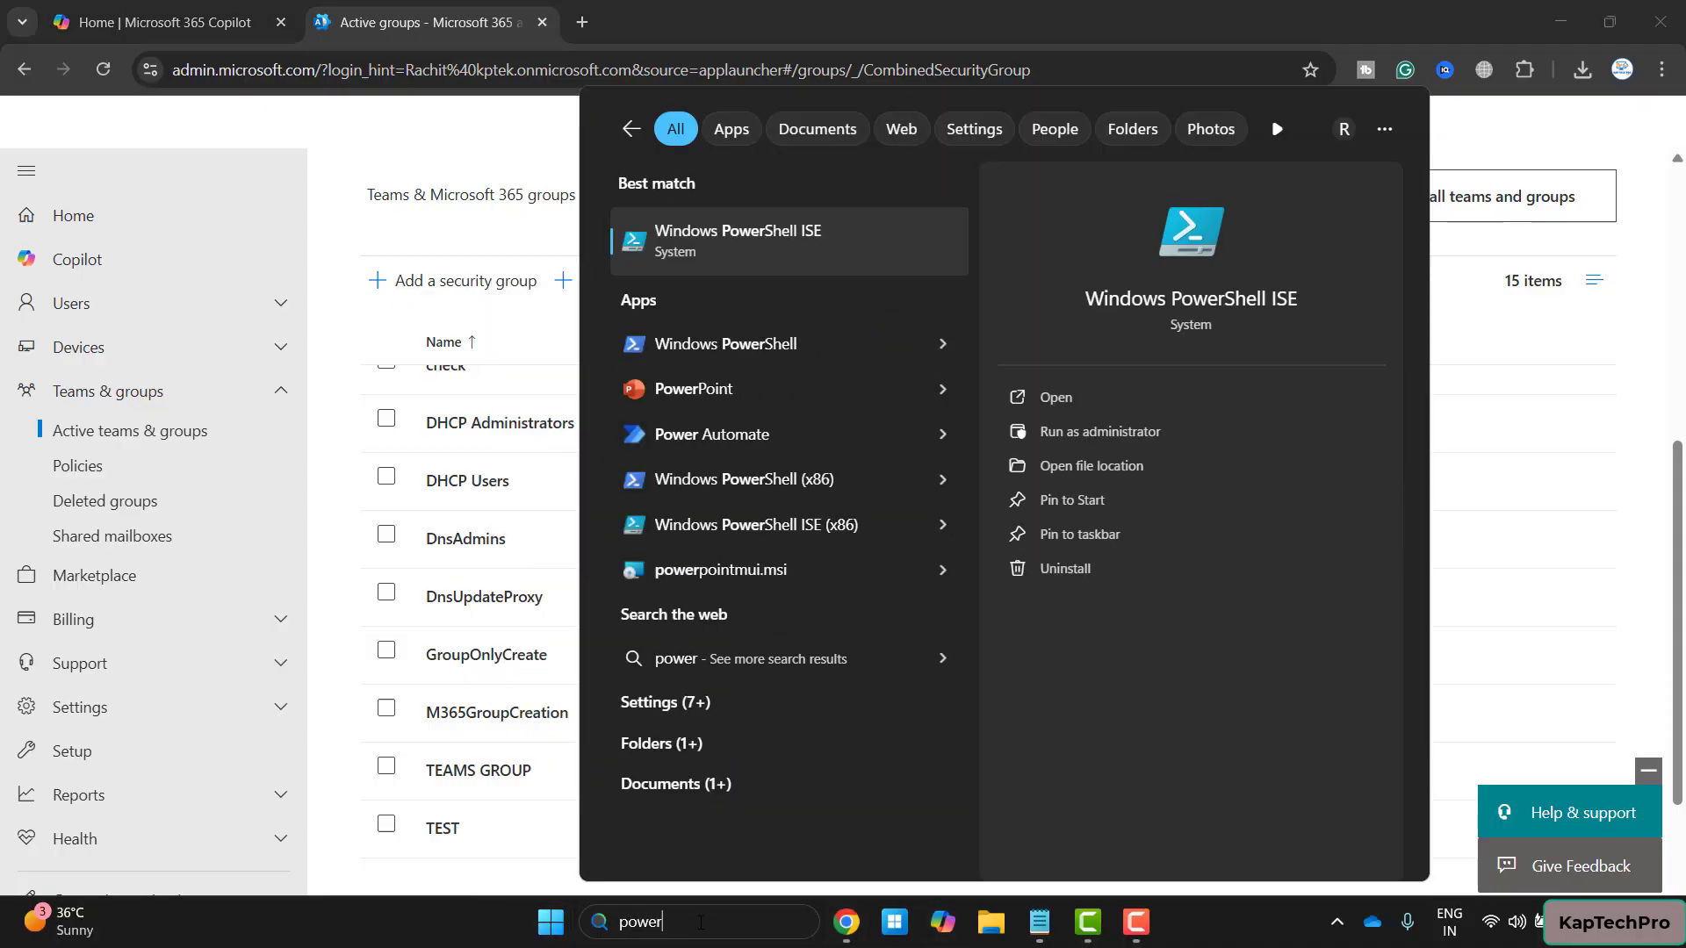
right_click(786, 250)
left_click(836, 278)
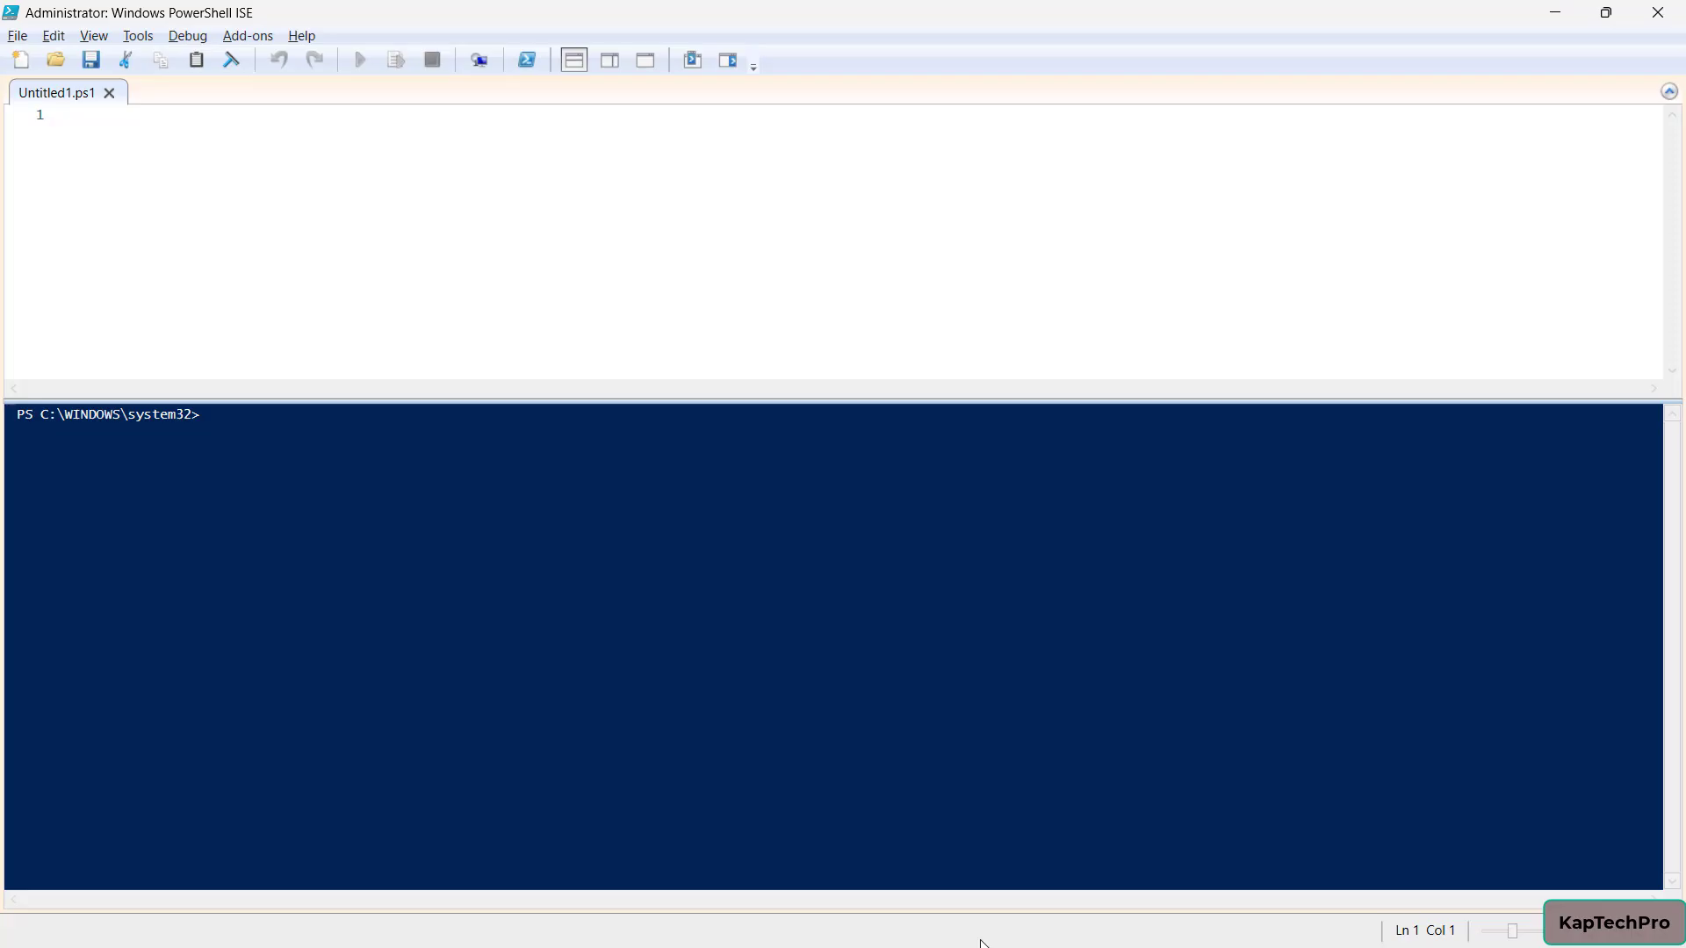
key("super")
Bring GroupCreators.ps1 in Notepad to the front and maximize its window
mouse_move(1153, 934)
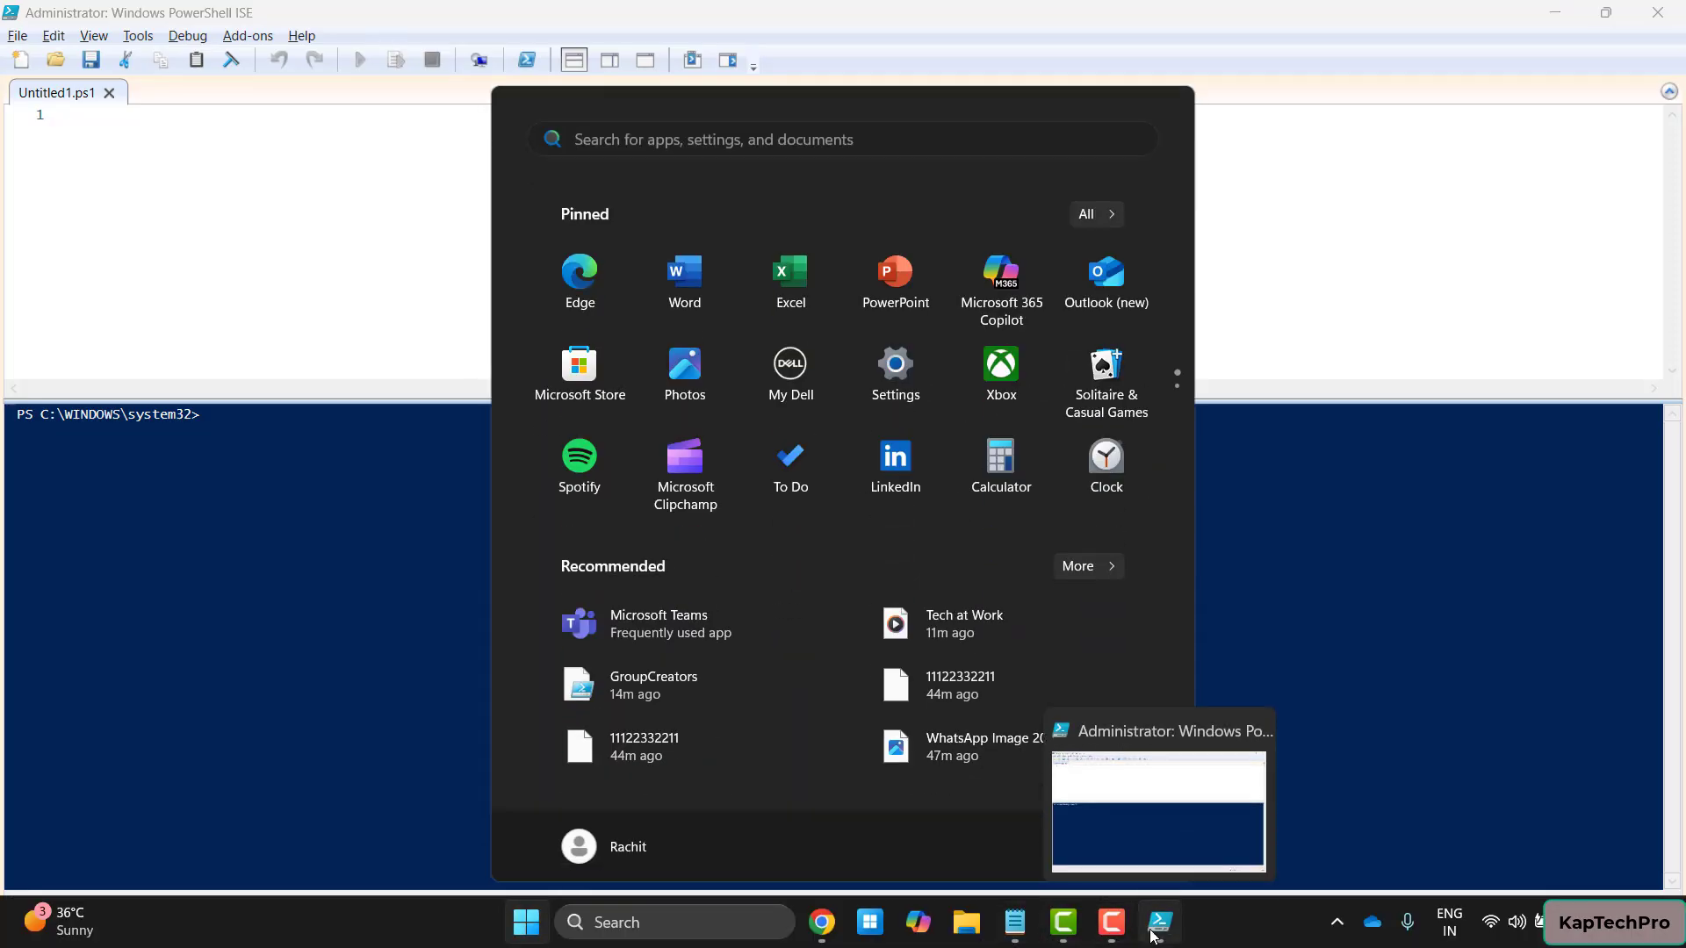
left_click(1015, 922)
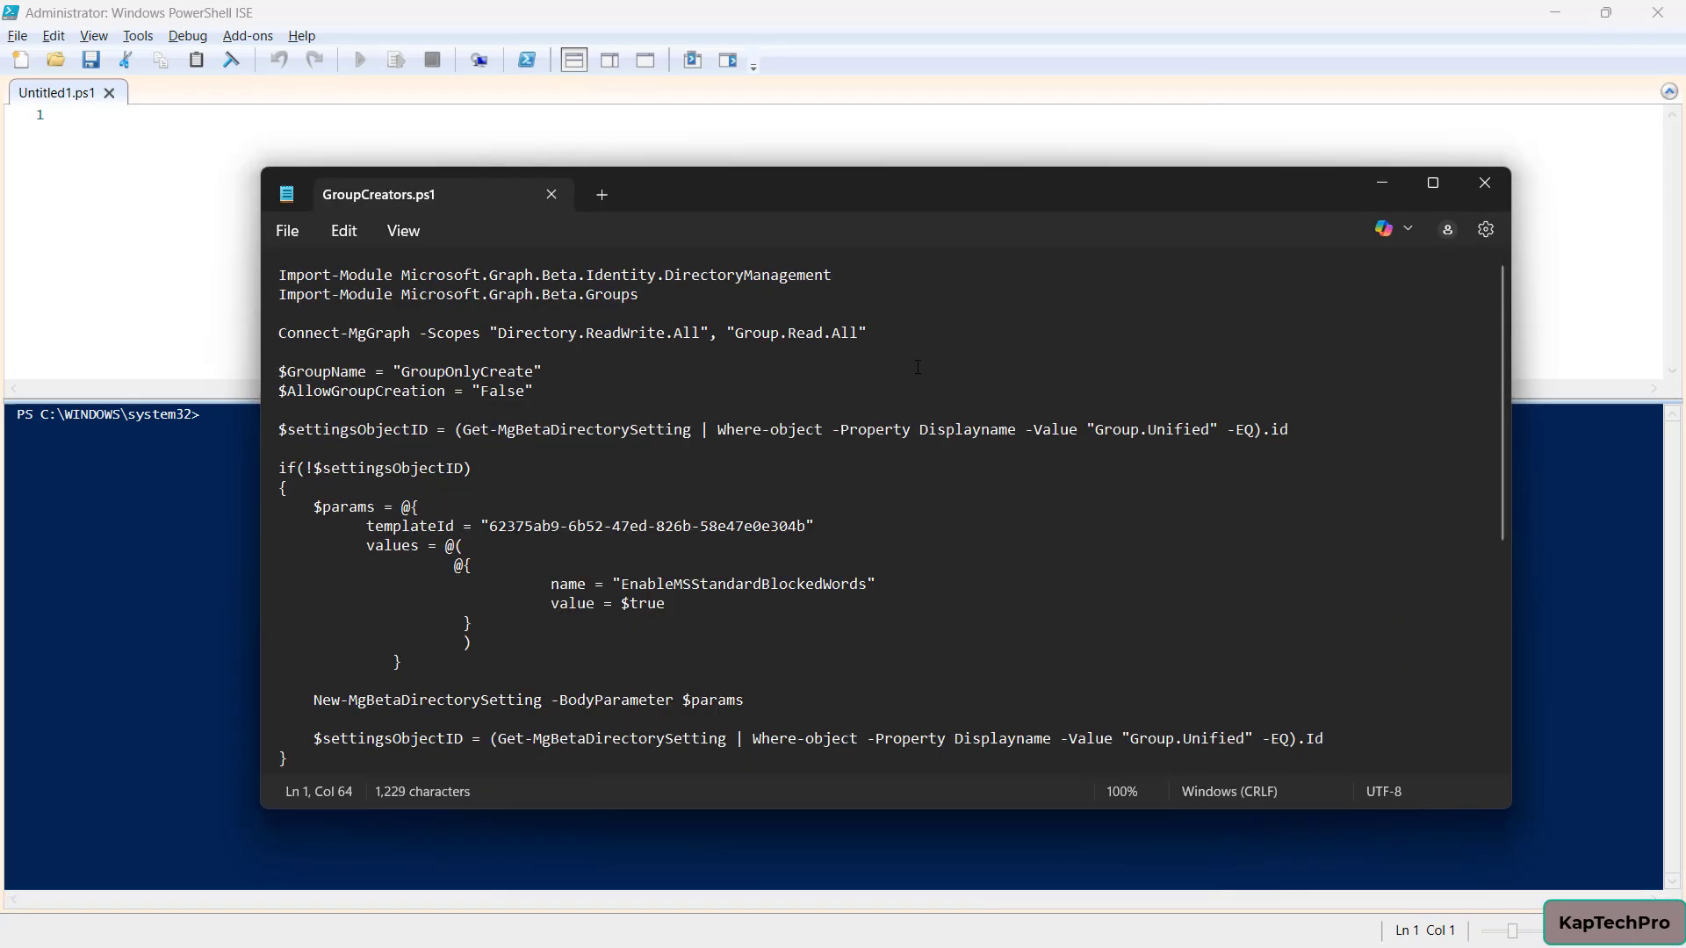
left_click(1434, 186)
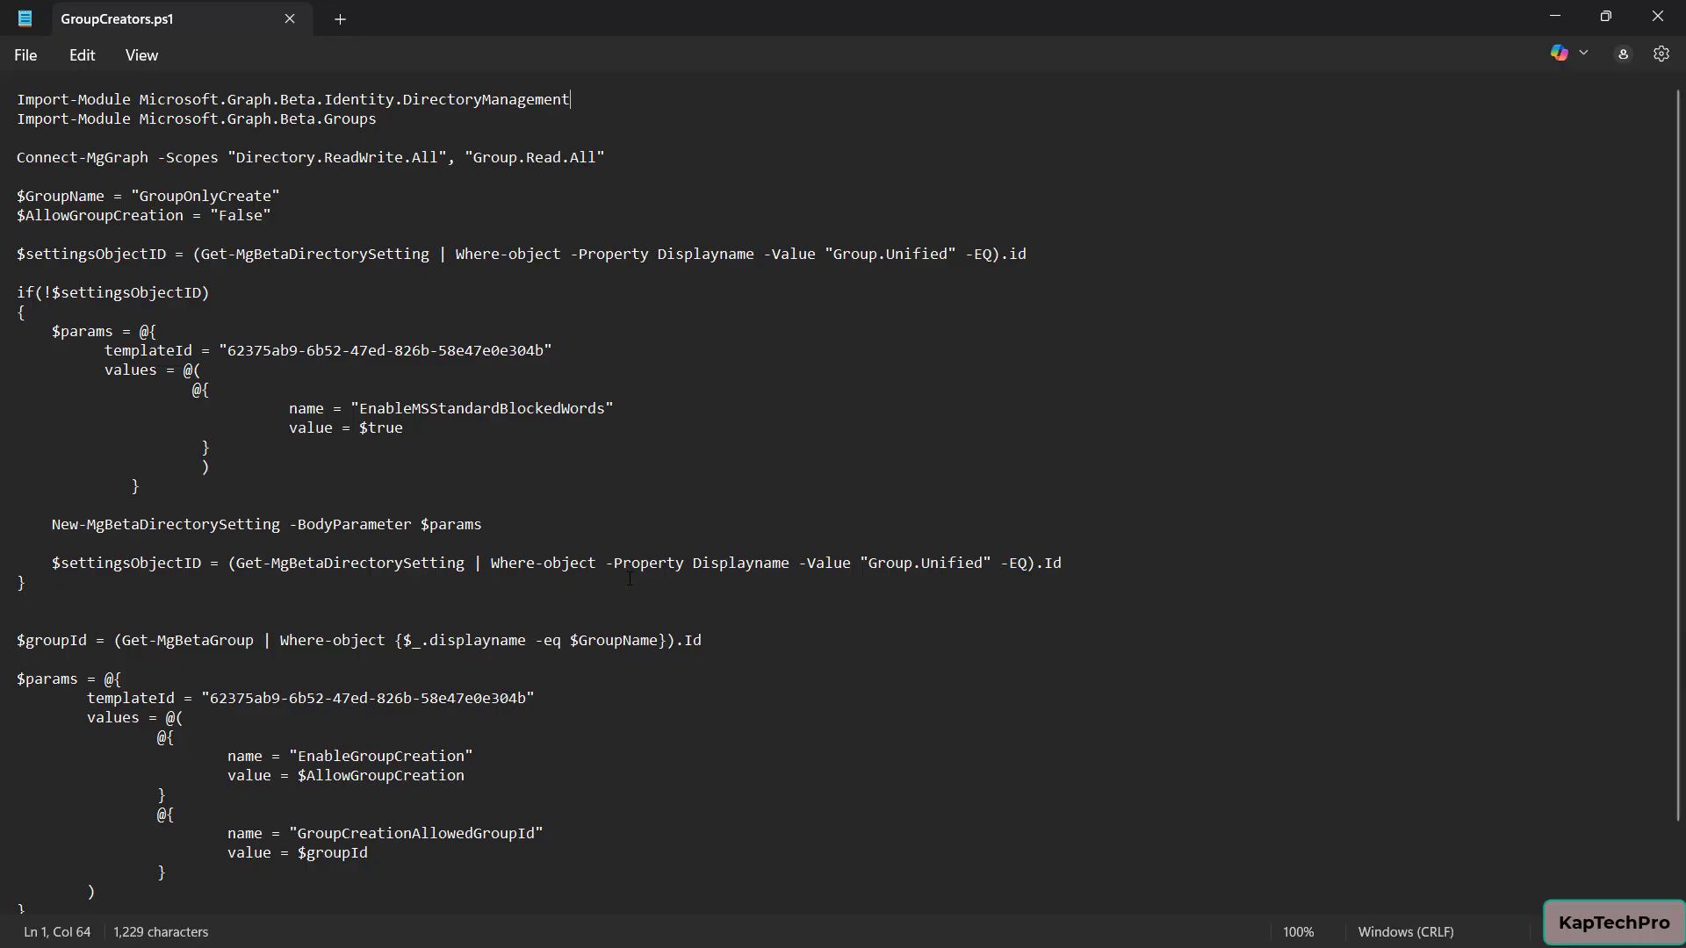
scroll(630, 579, "down", 2)
scroll(630, 579, "up", 2)
Replace GroupOnlyCreate with M365GroupCreation in the $GroupName line, then return to the admin center
left_click_drag(140, 196, 273, 196)
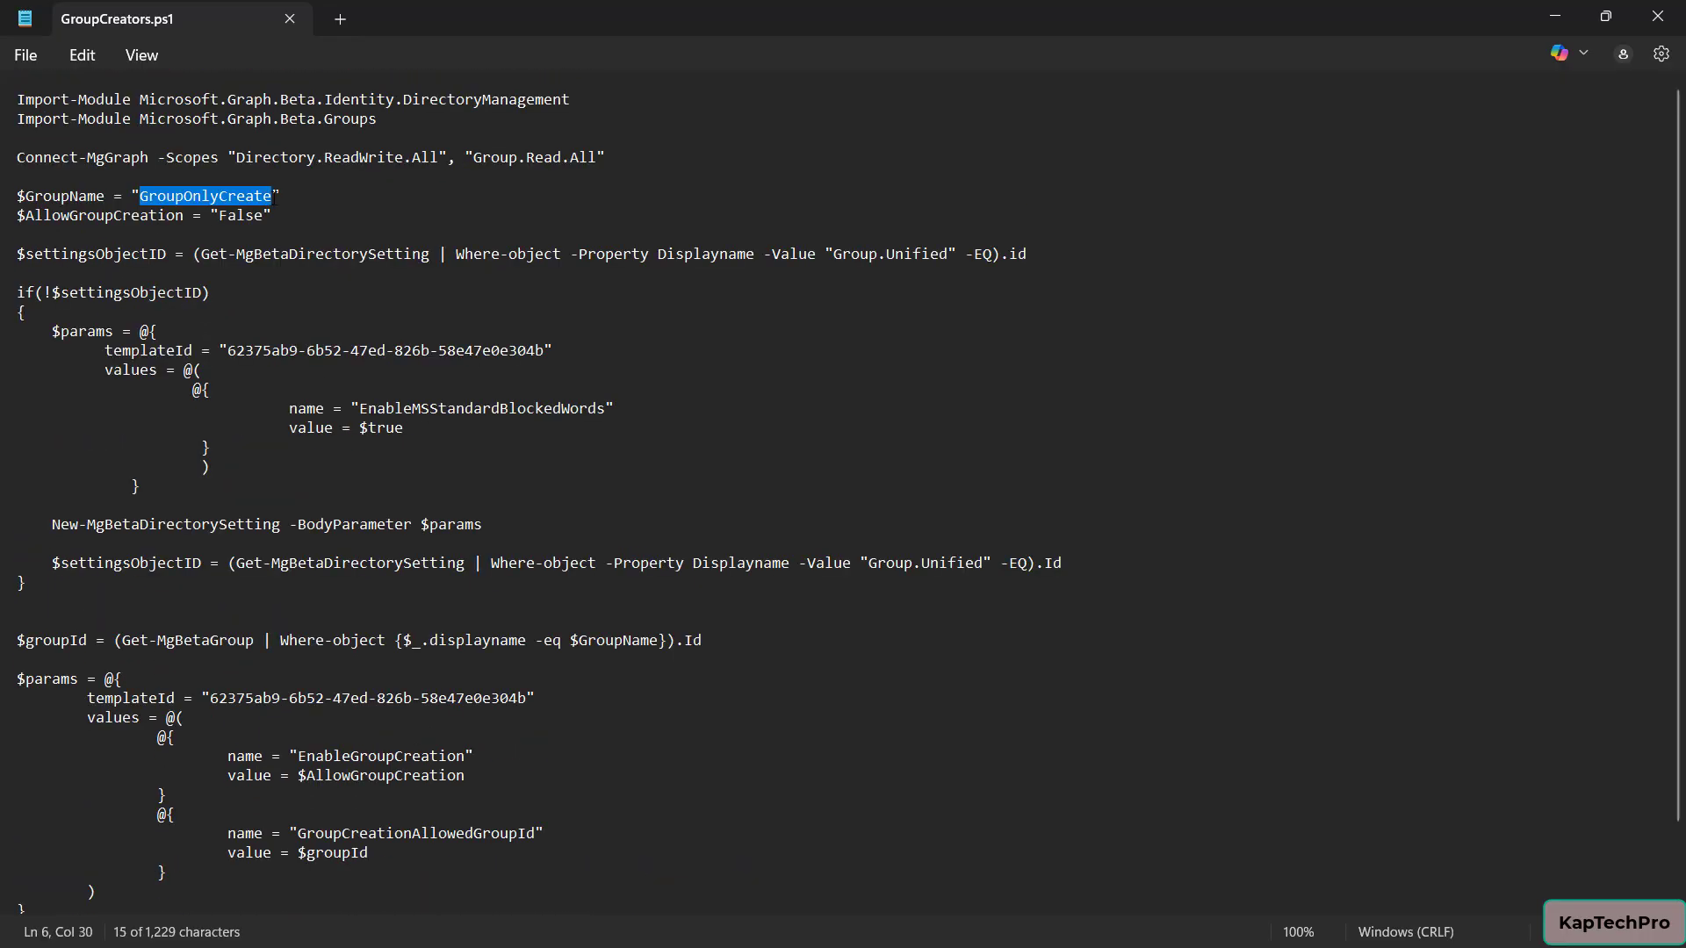
key("BackSpace")
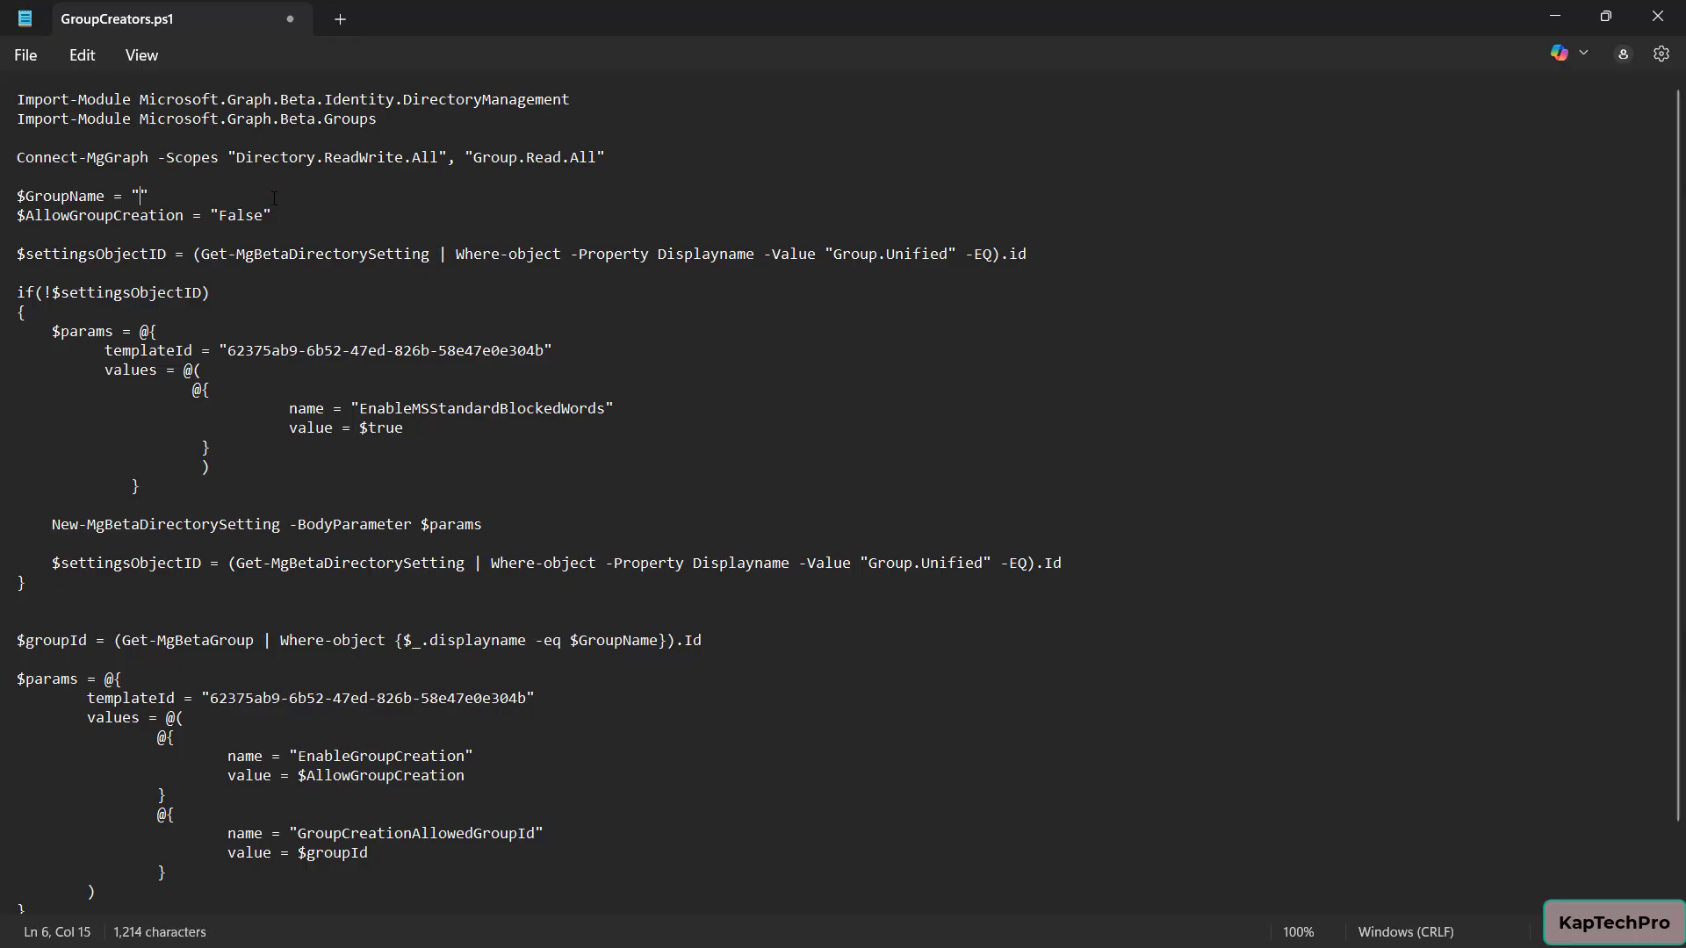
key("alt+Tab")
key("alt+Tab")
key("alt+Tab")
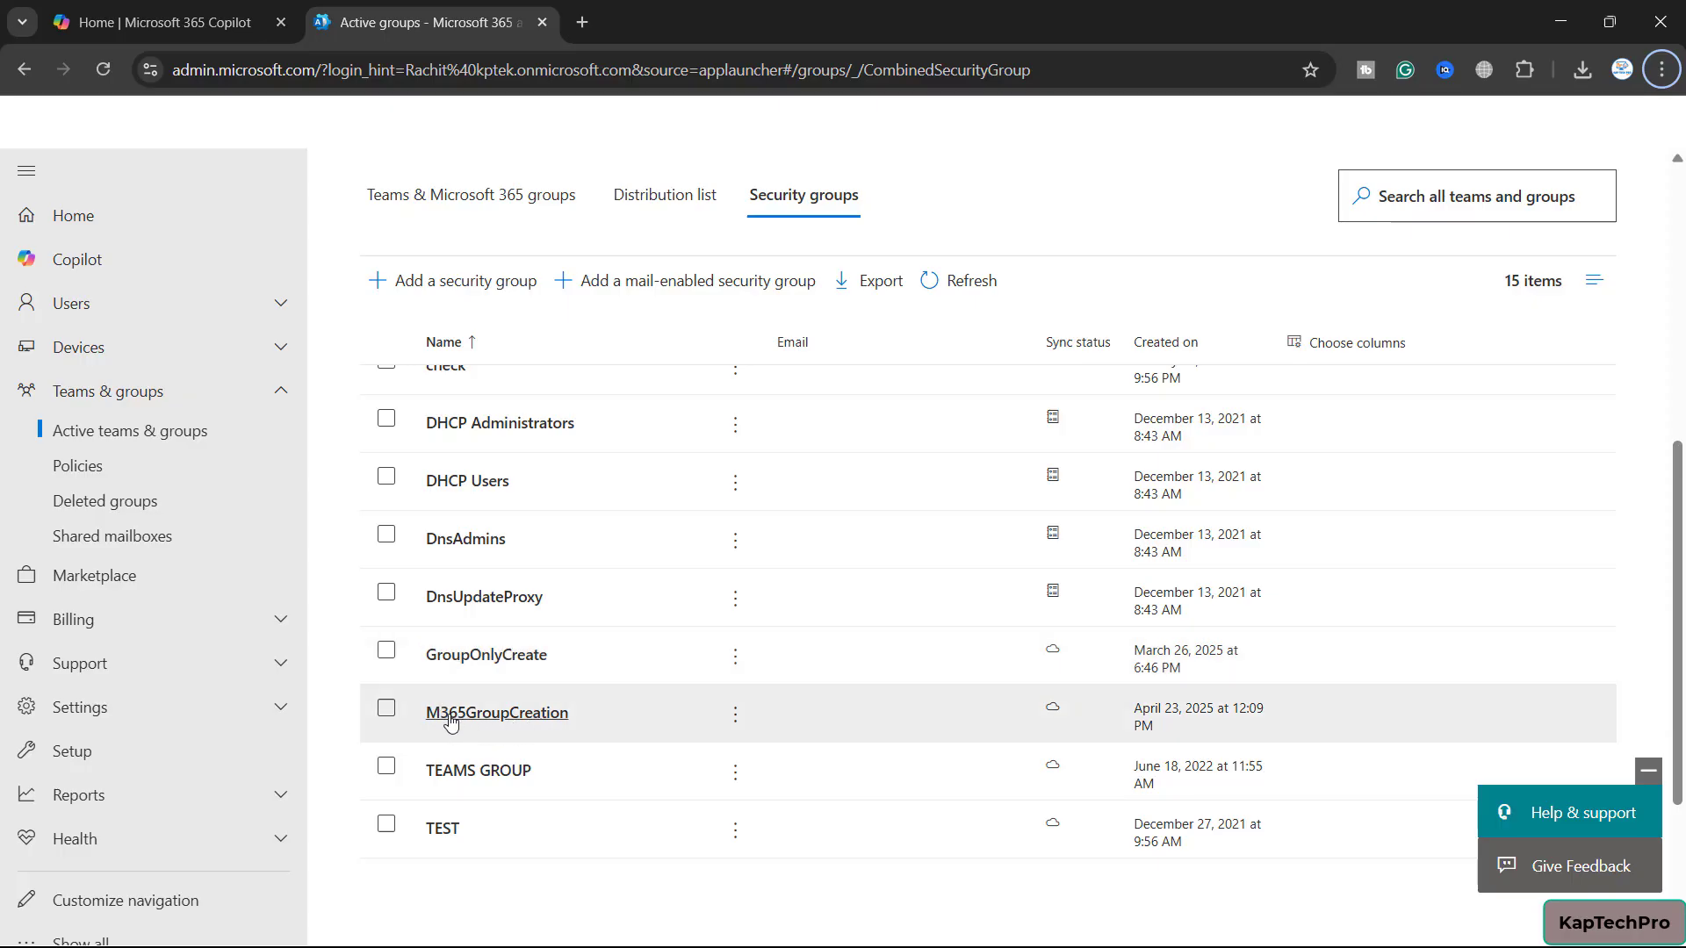
key("alt+Tab")
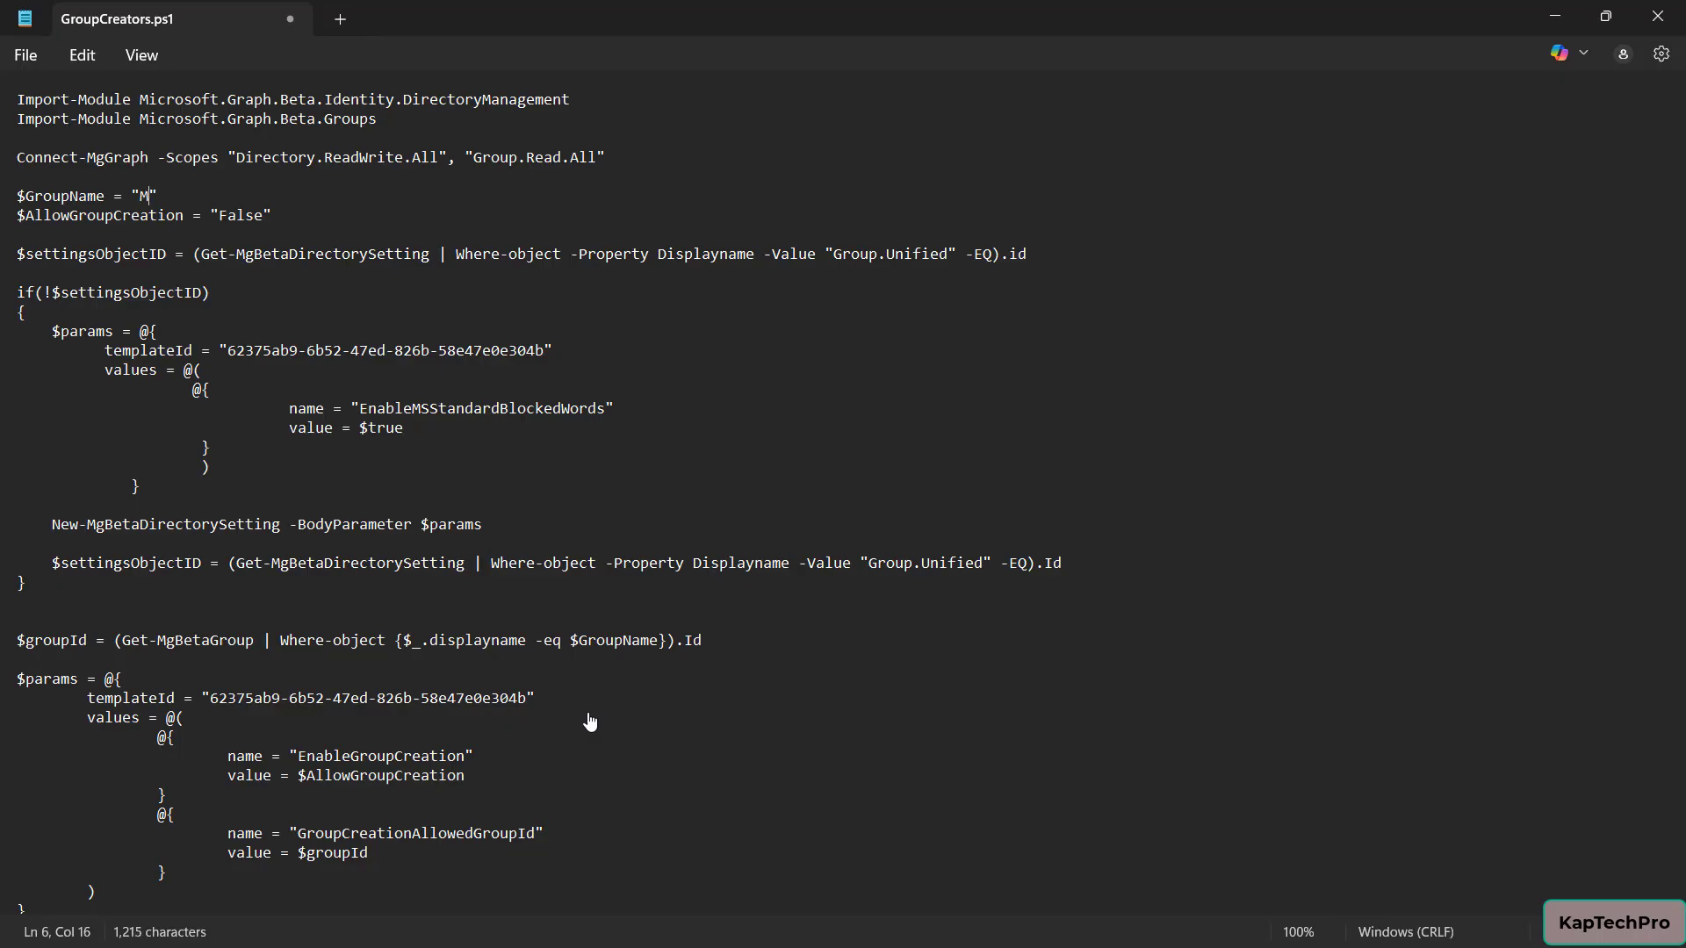
type("365GroupCreation")
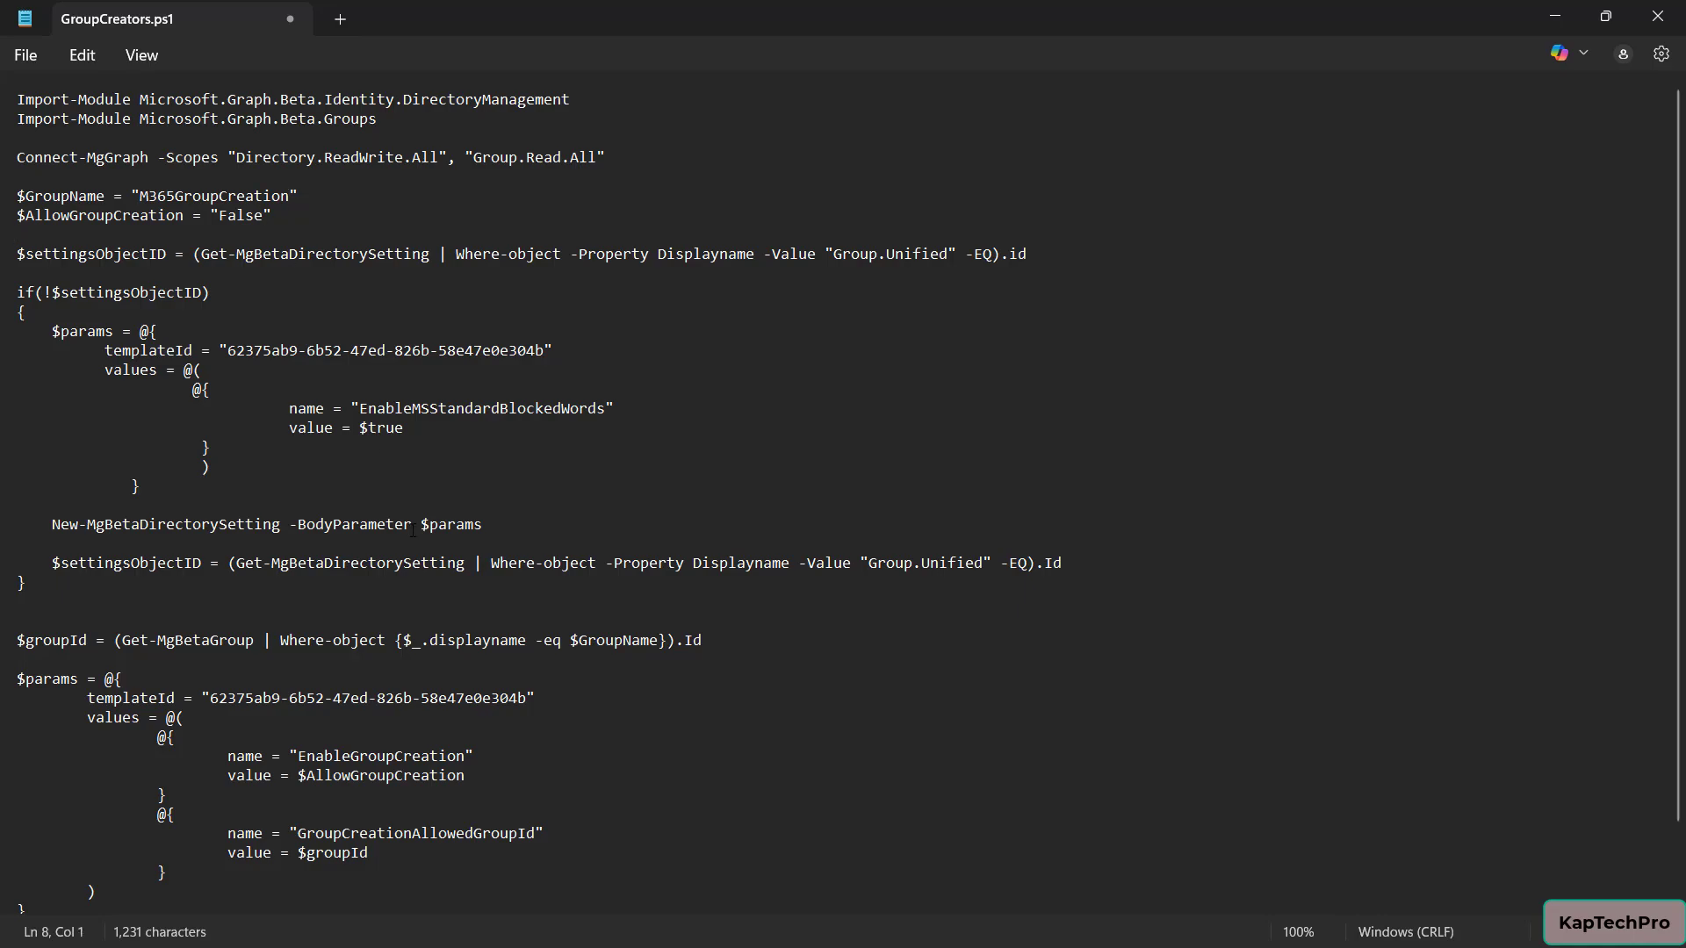
scroll(412, 531, "down", 2)
key("alt+Tab")
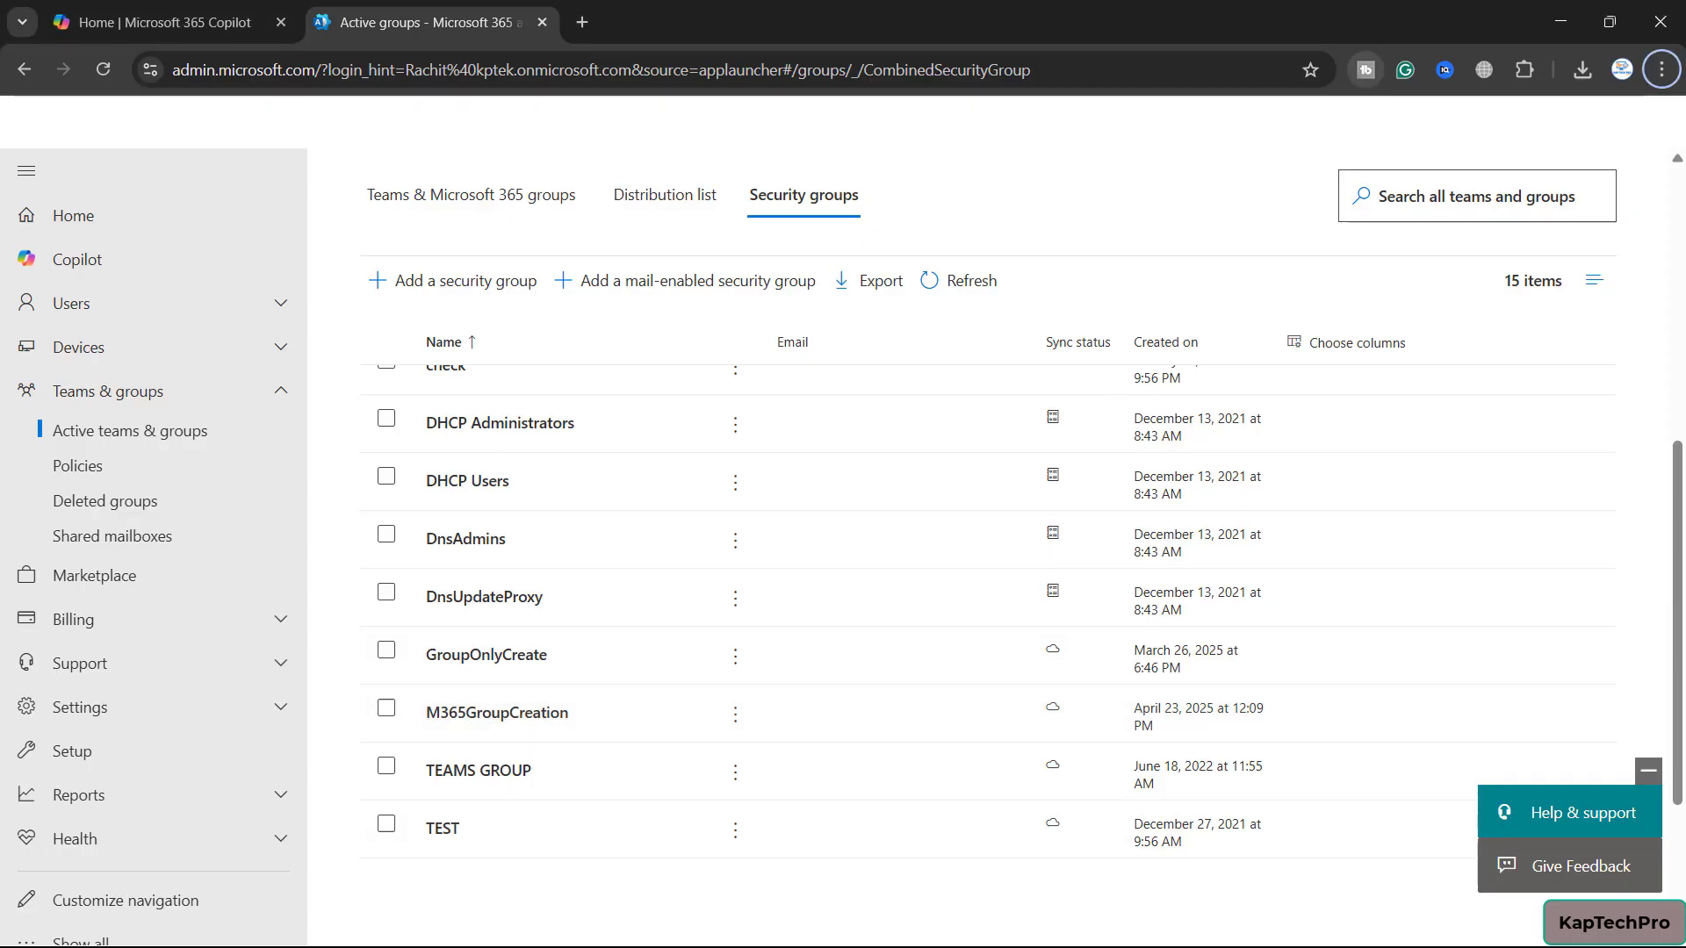
Open a new Chrome Incognito window at the Microsoft sign-in page
left_click(1666, 70)
left_click(1484, 171)
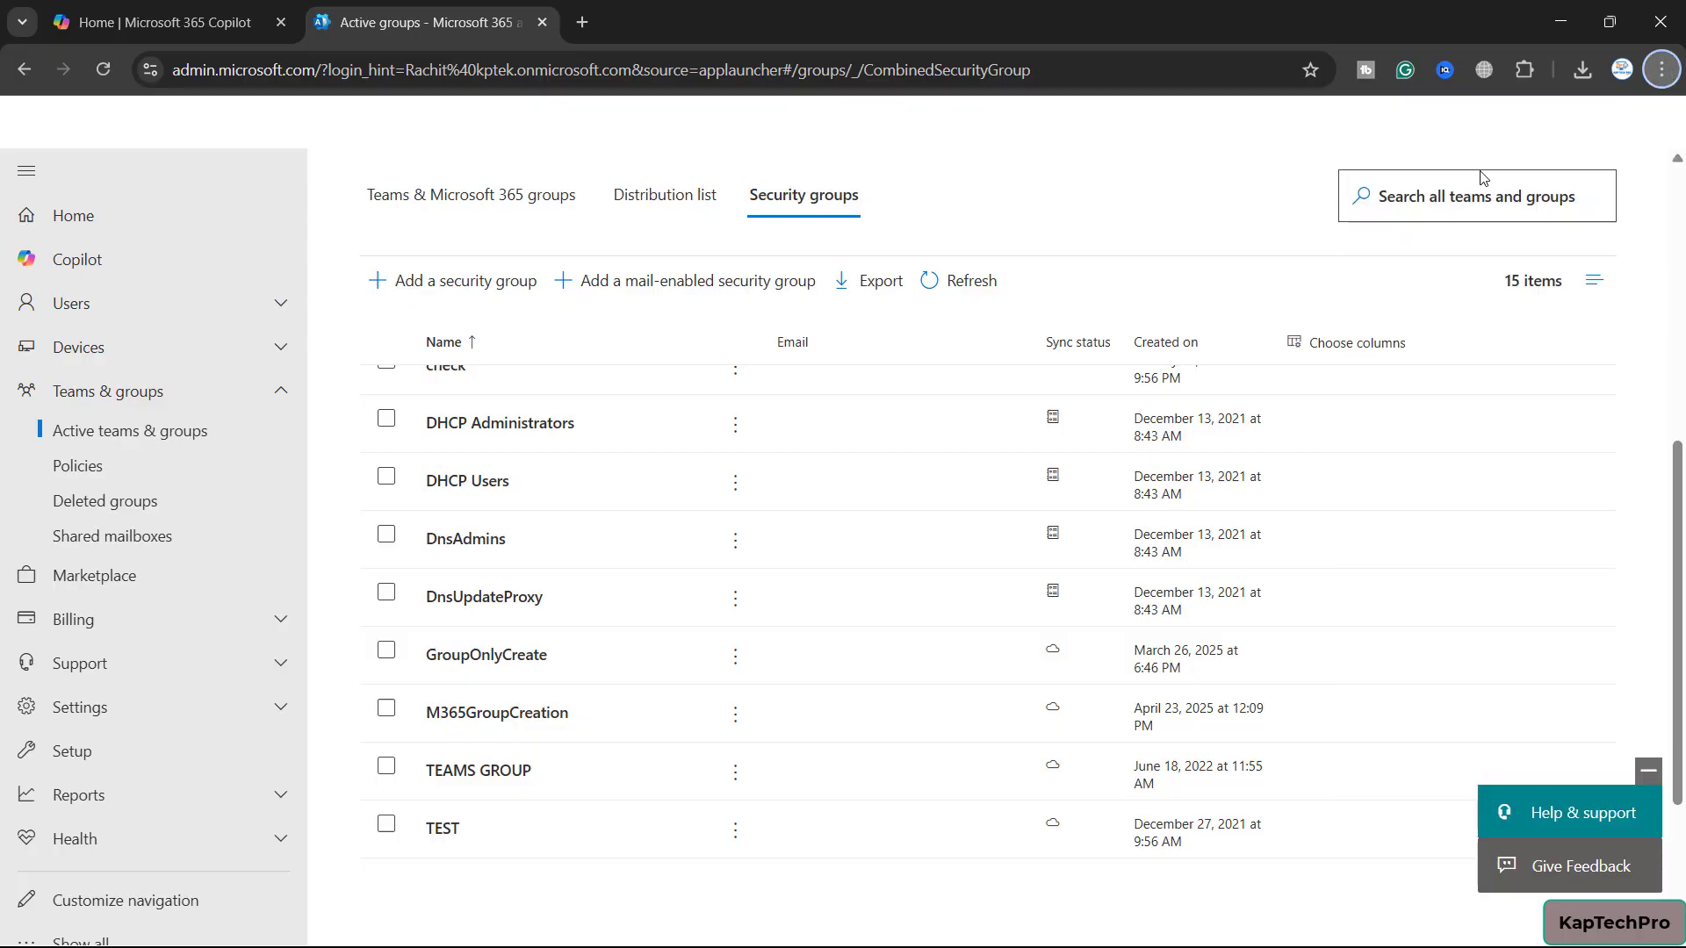
left_click(313, 116)
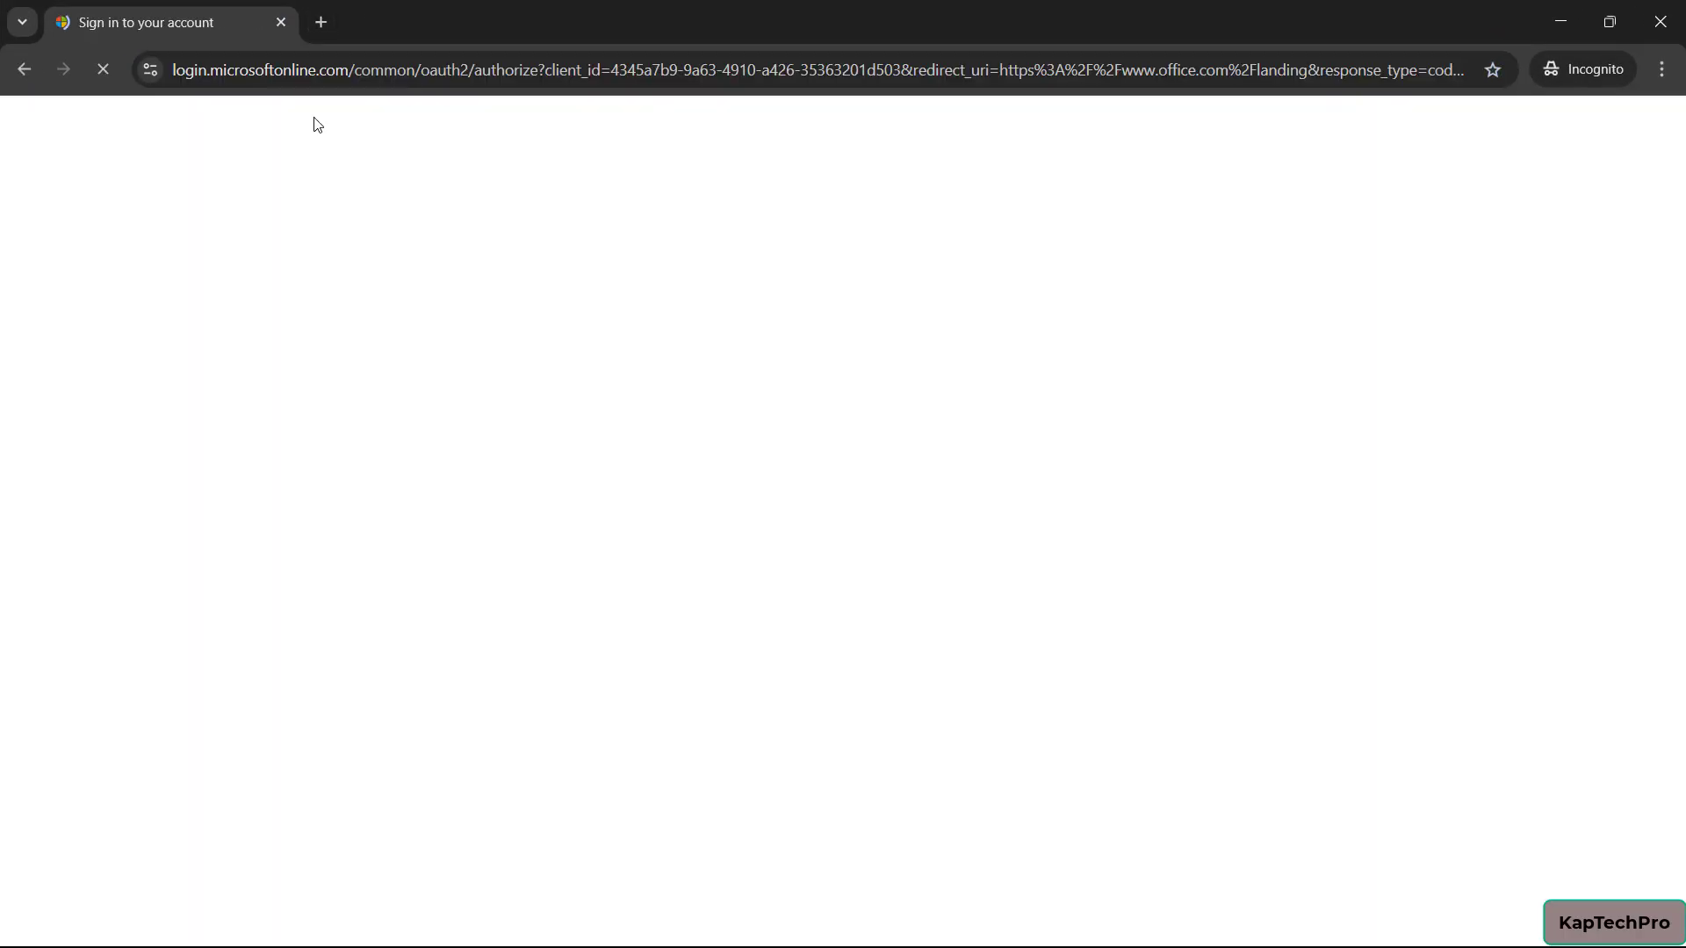
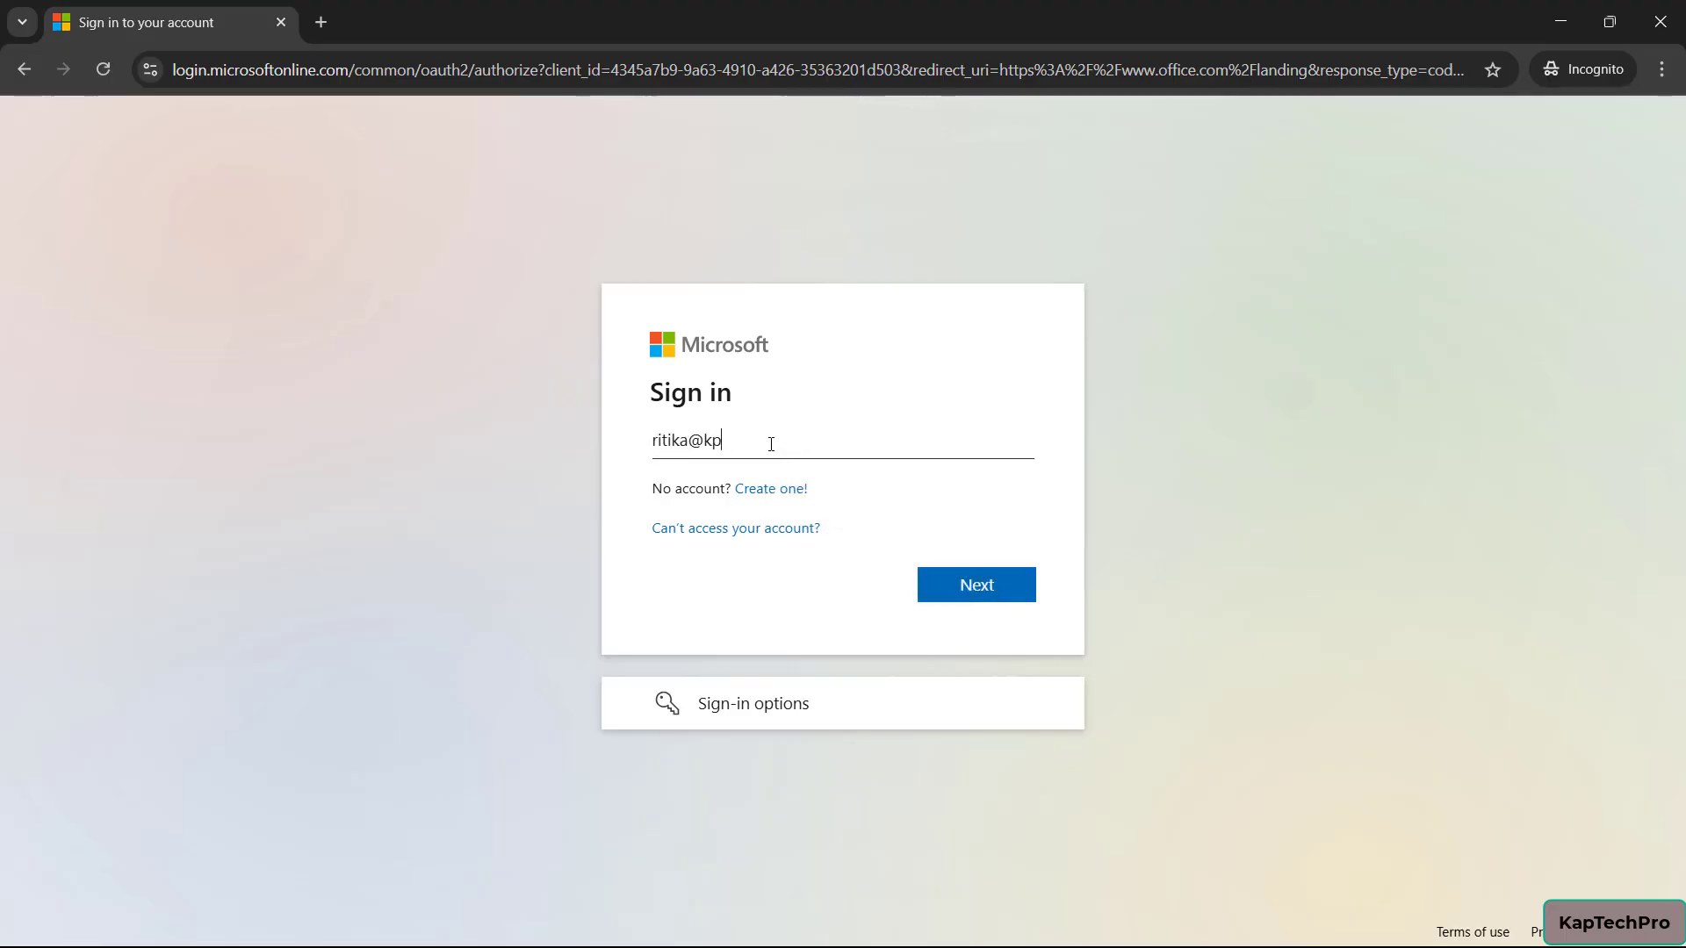
Sign in with the test user's e-mail address and password and stay signed in
key("Return")
type("********")
key("Return")
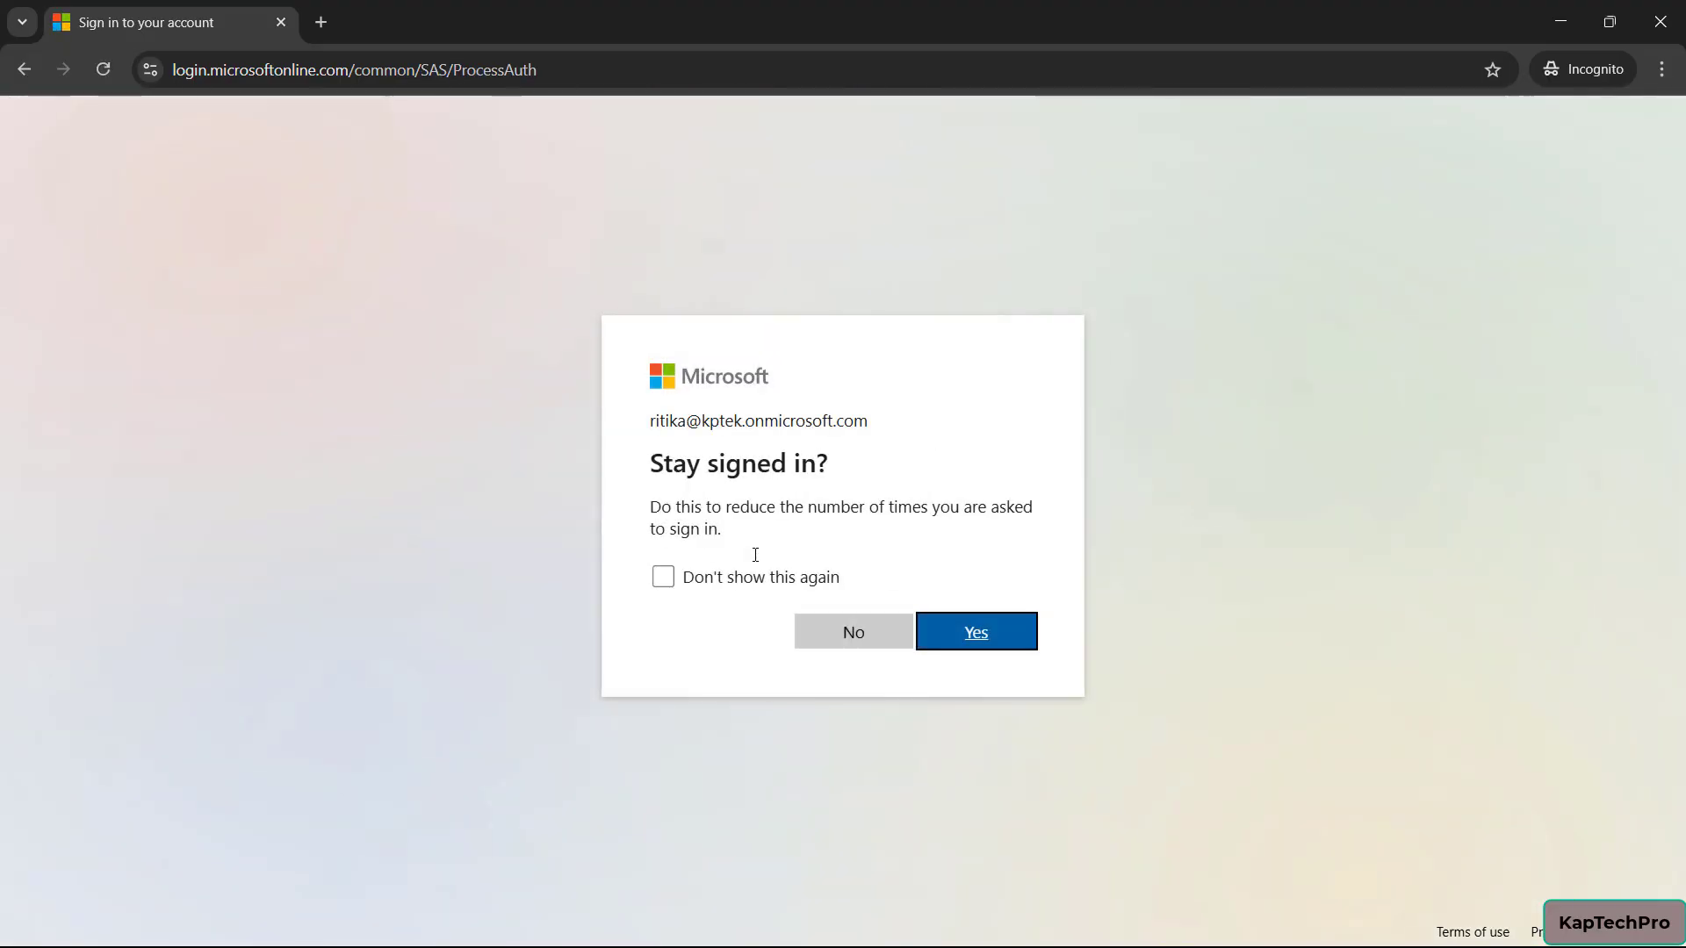
left_click(966, 650)
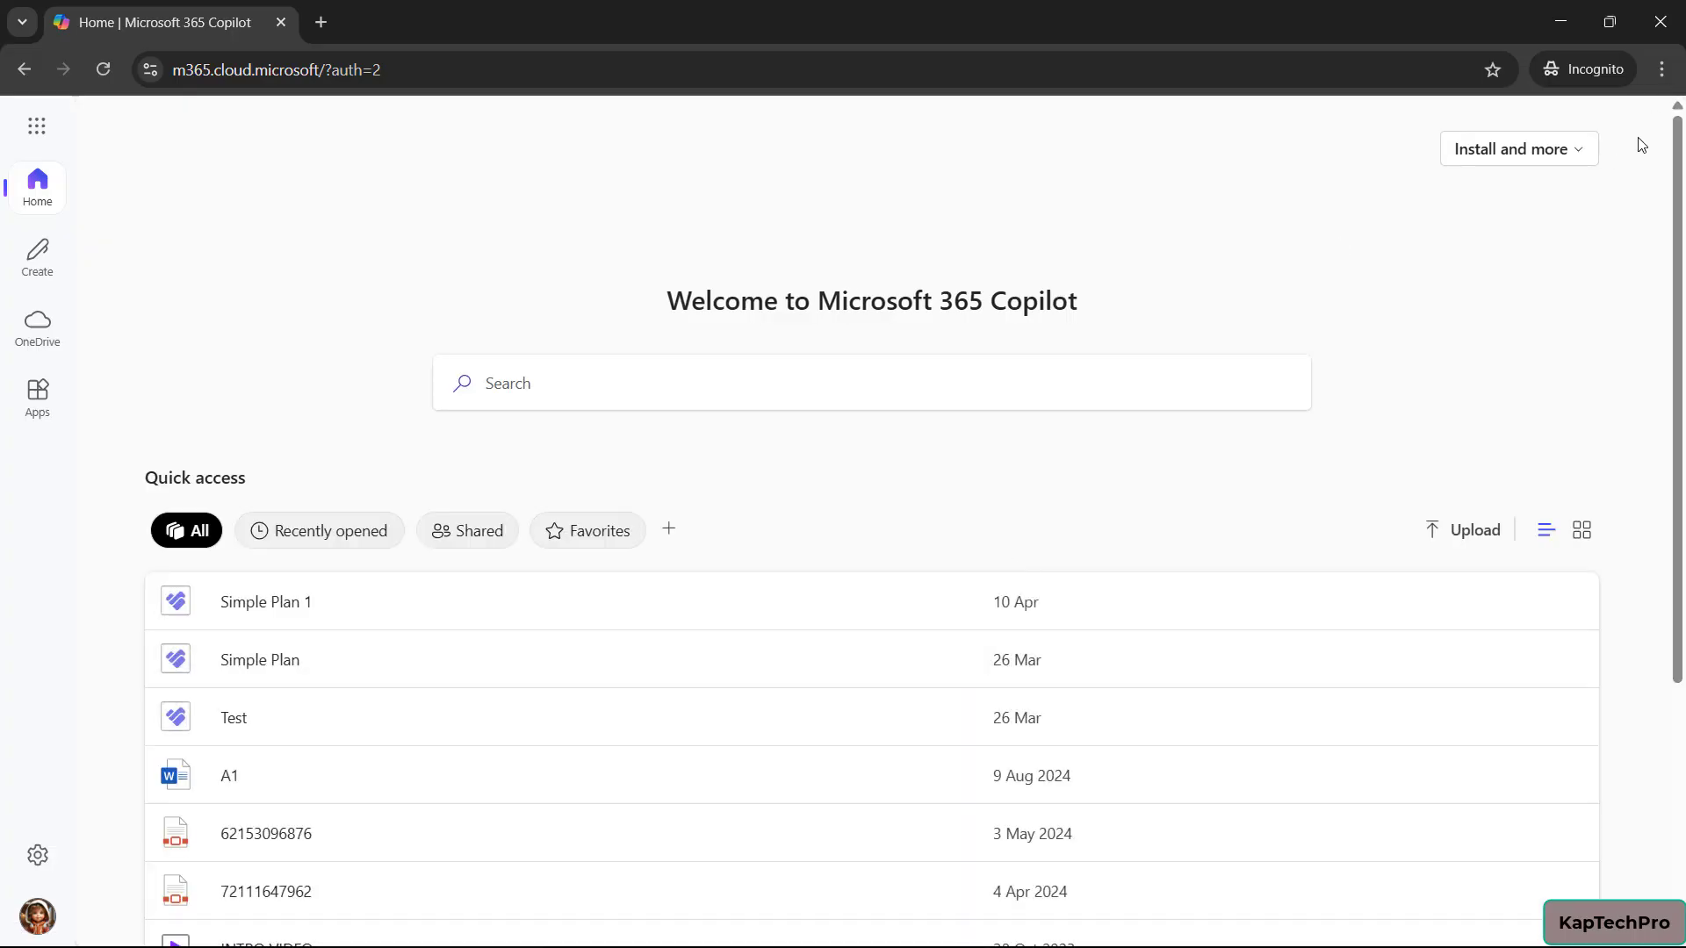
Check the signed-in account, then open Outlook from the Microsoft 365 app launcher
left_click(38, 917)
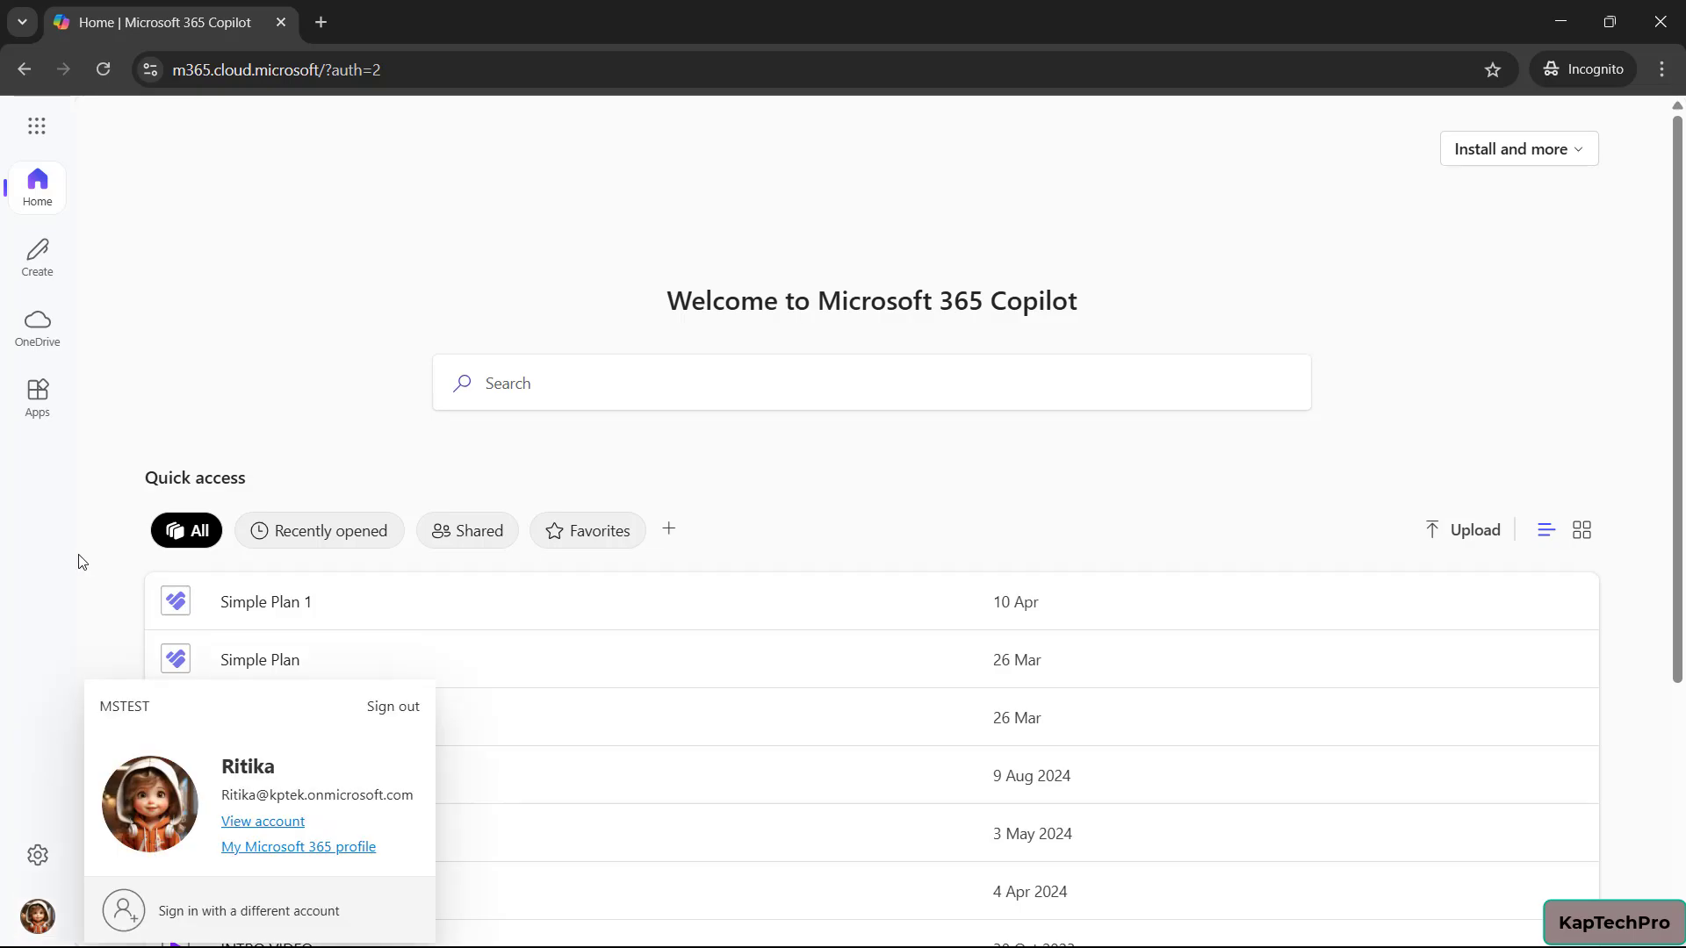
left_click(56, 533)
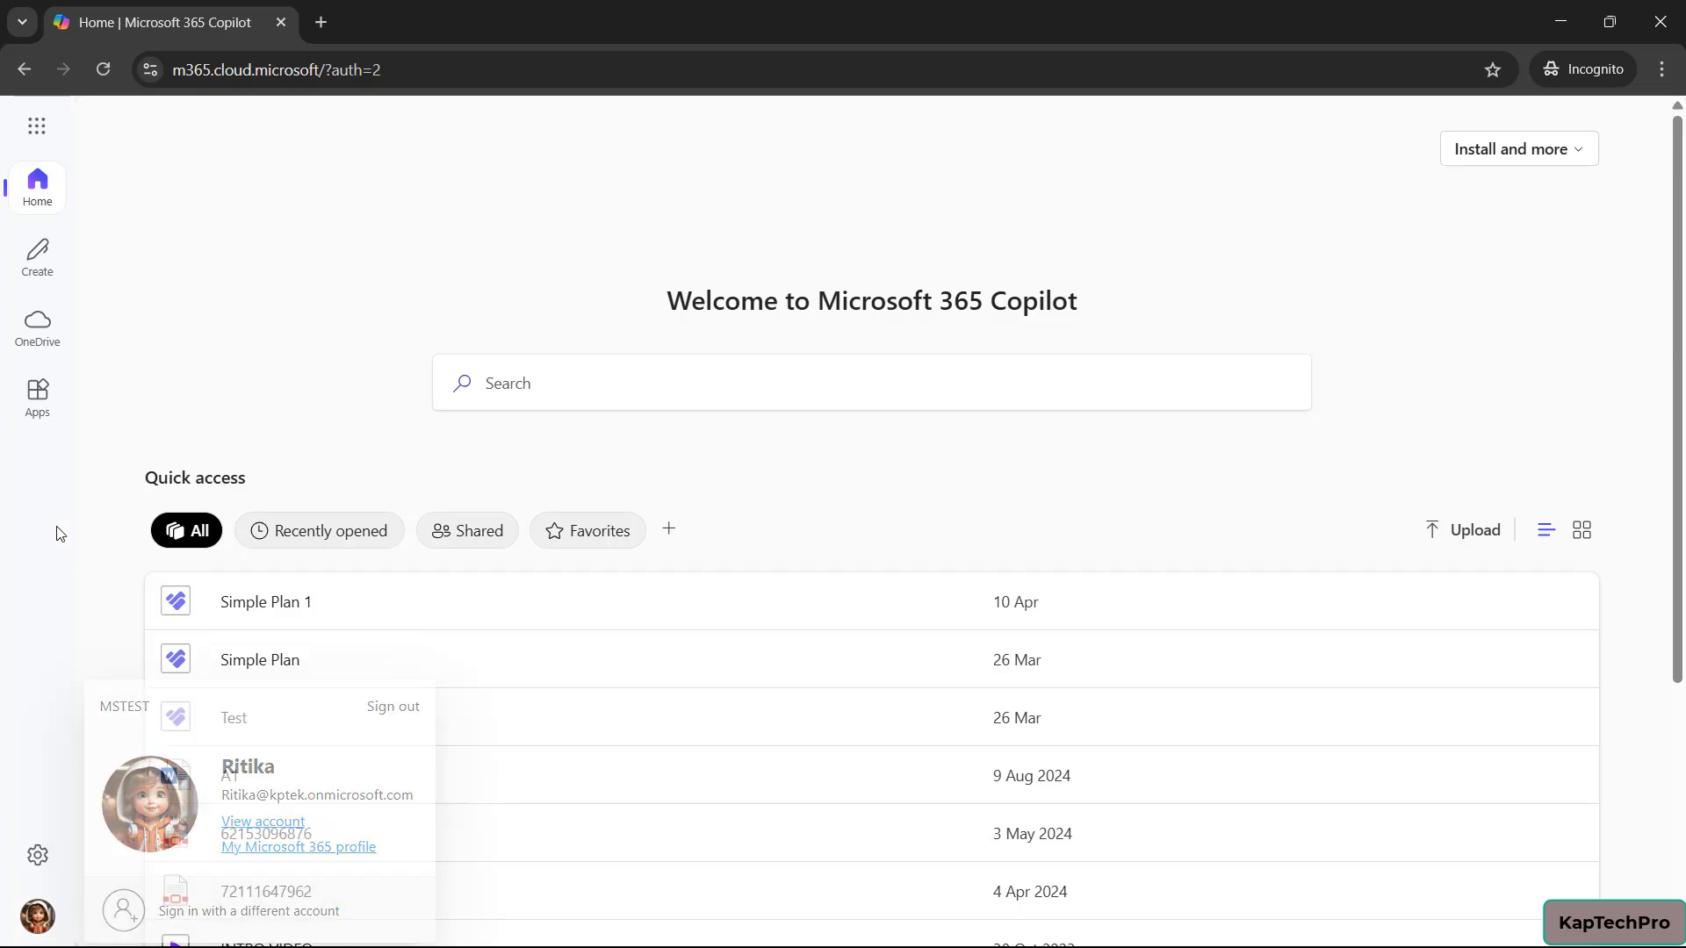
left_click(39, 127)
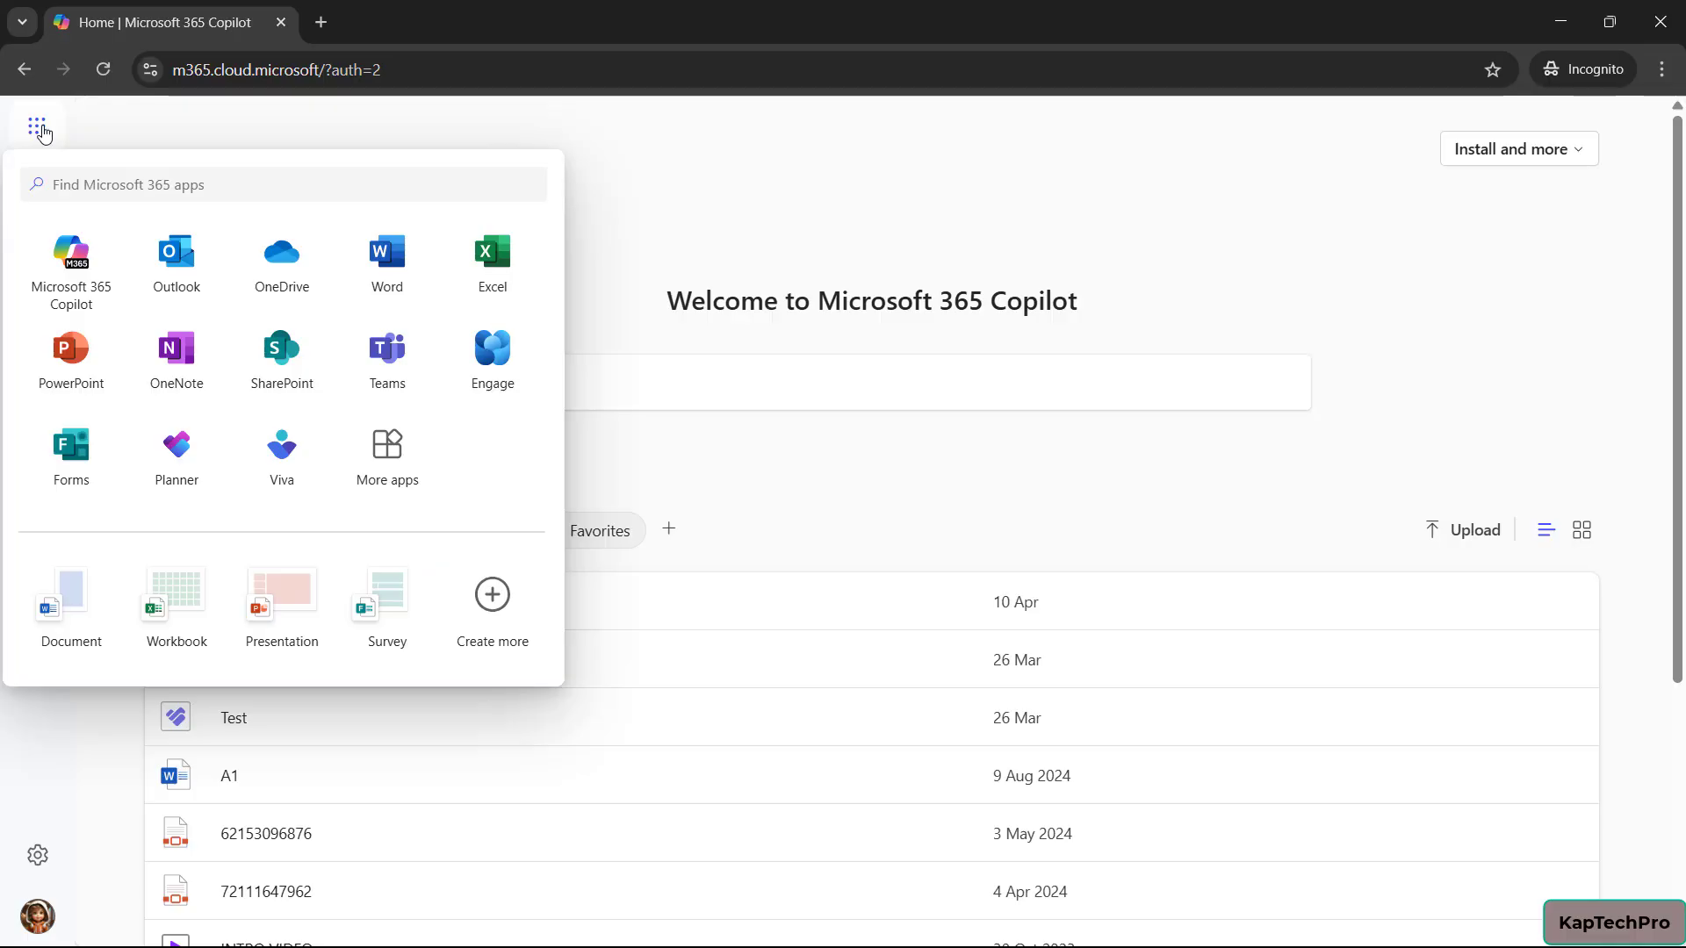
left_click(179, 257)
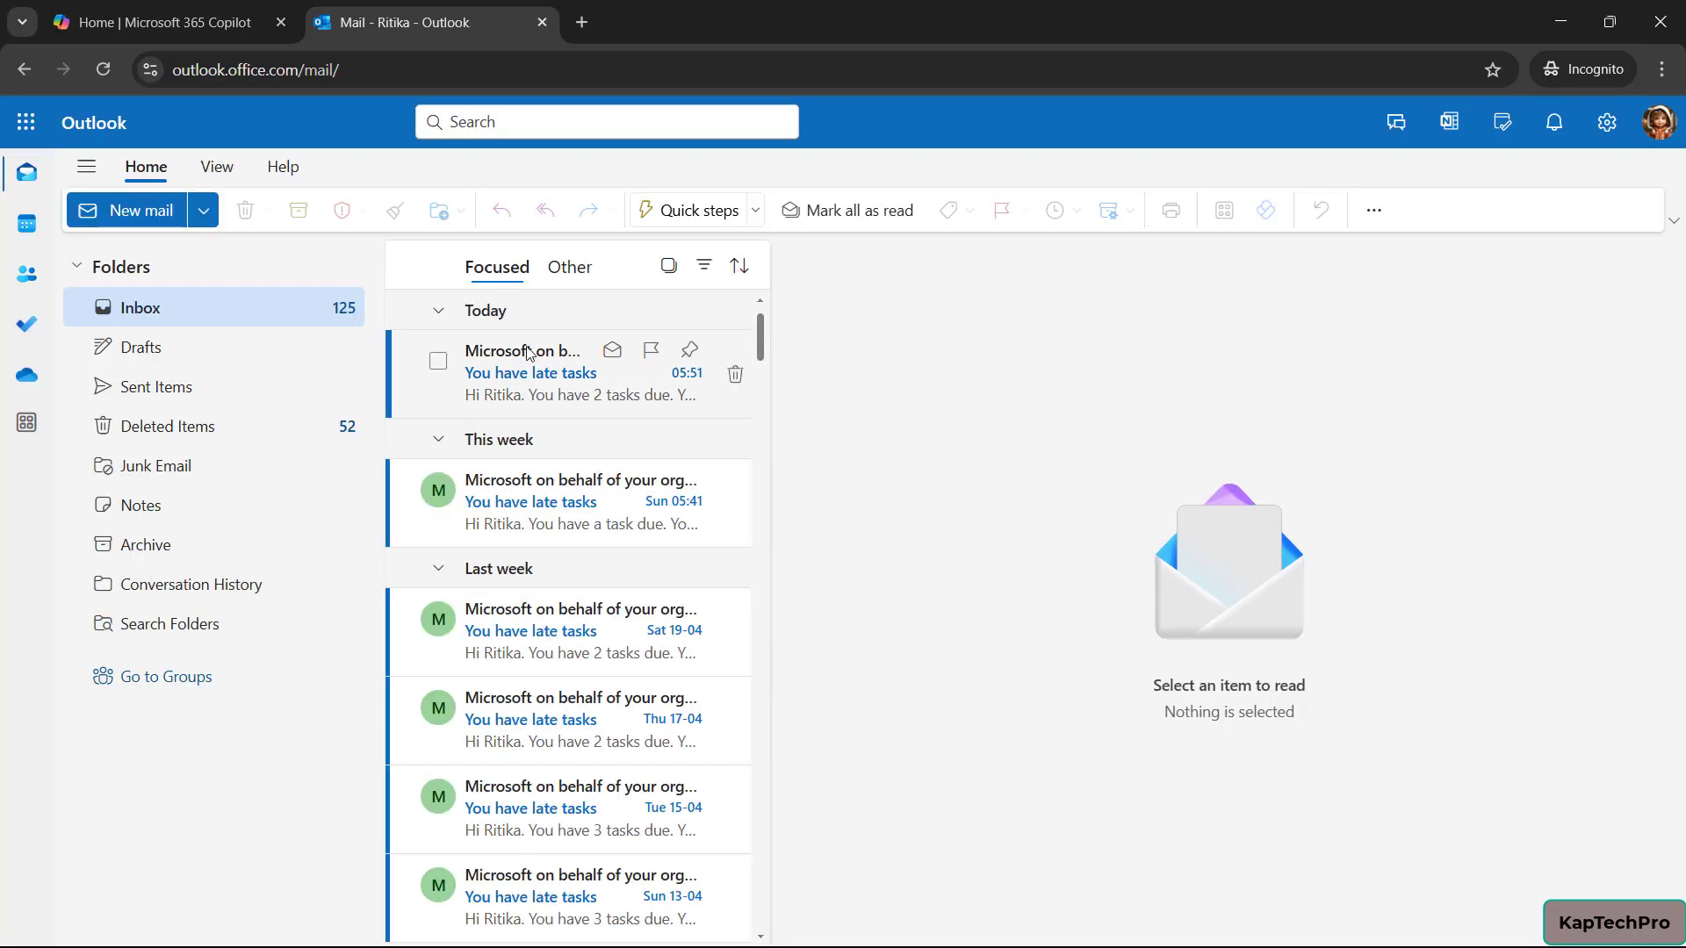
Go from People to the Groups home, start a new group, and discard it
left_click(1659, 122)
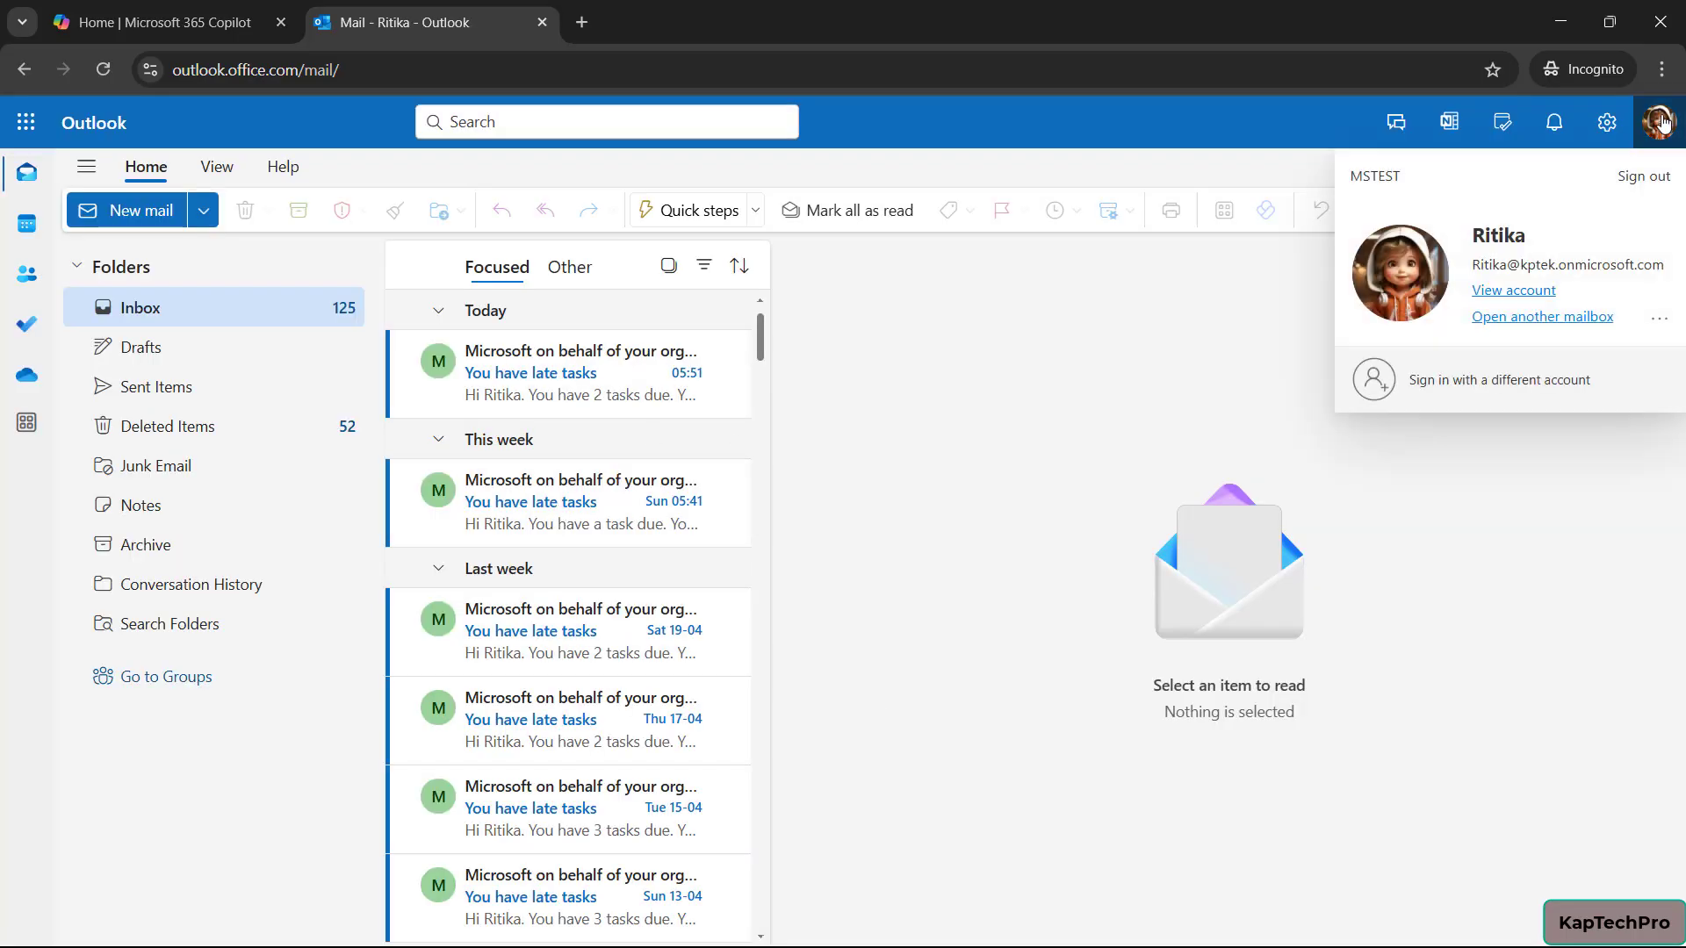
left_click(27, 277)
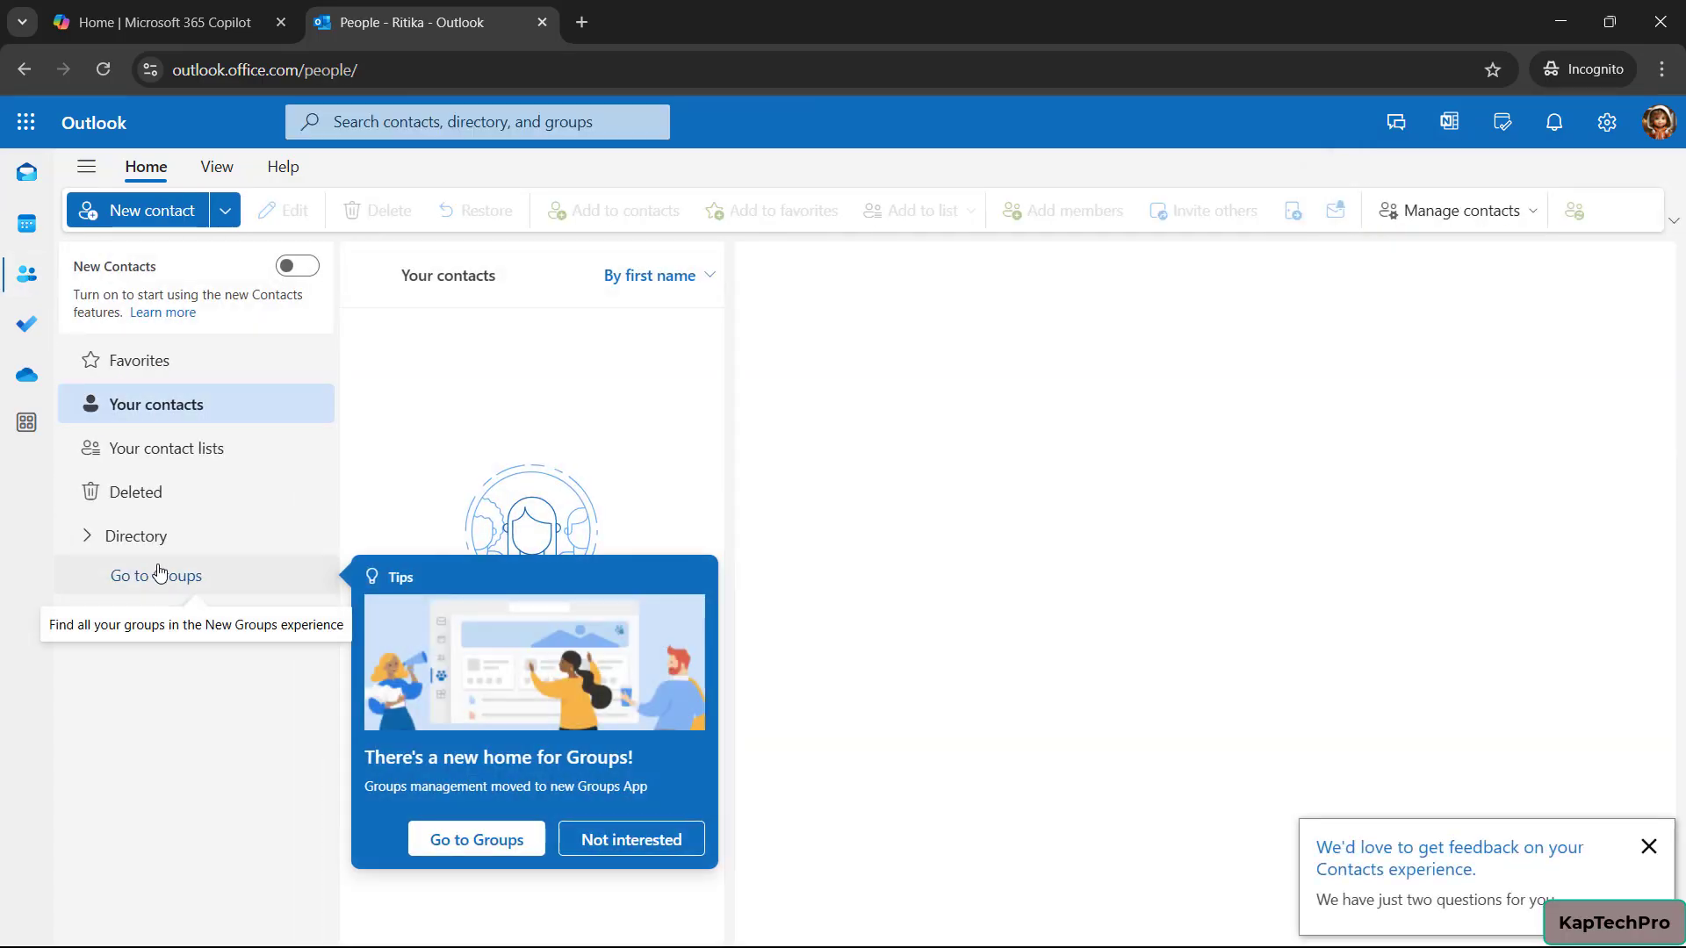
left_click(159, 573)
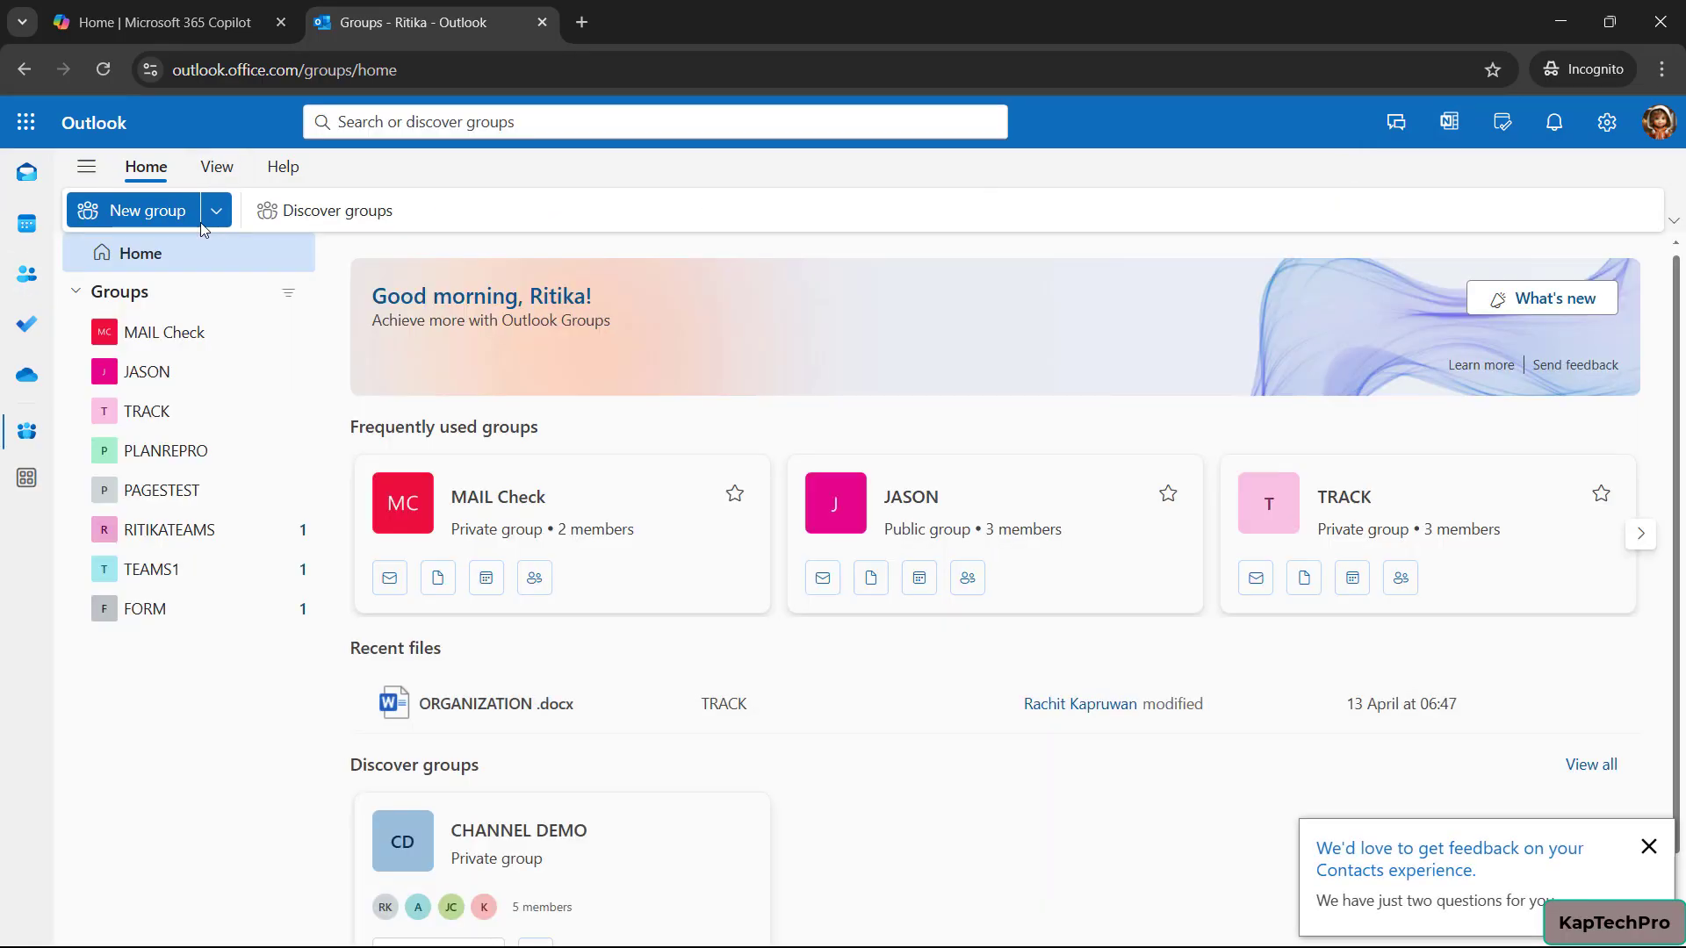
left_click(126, 211)
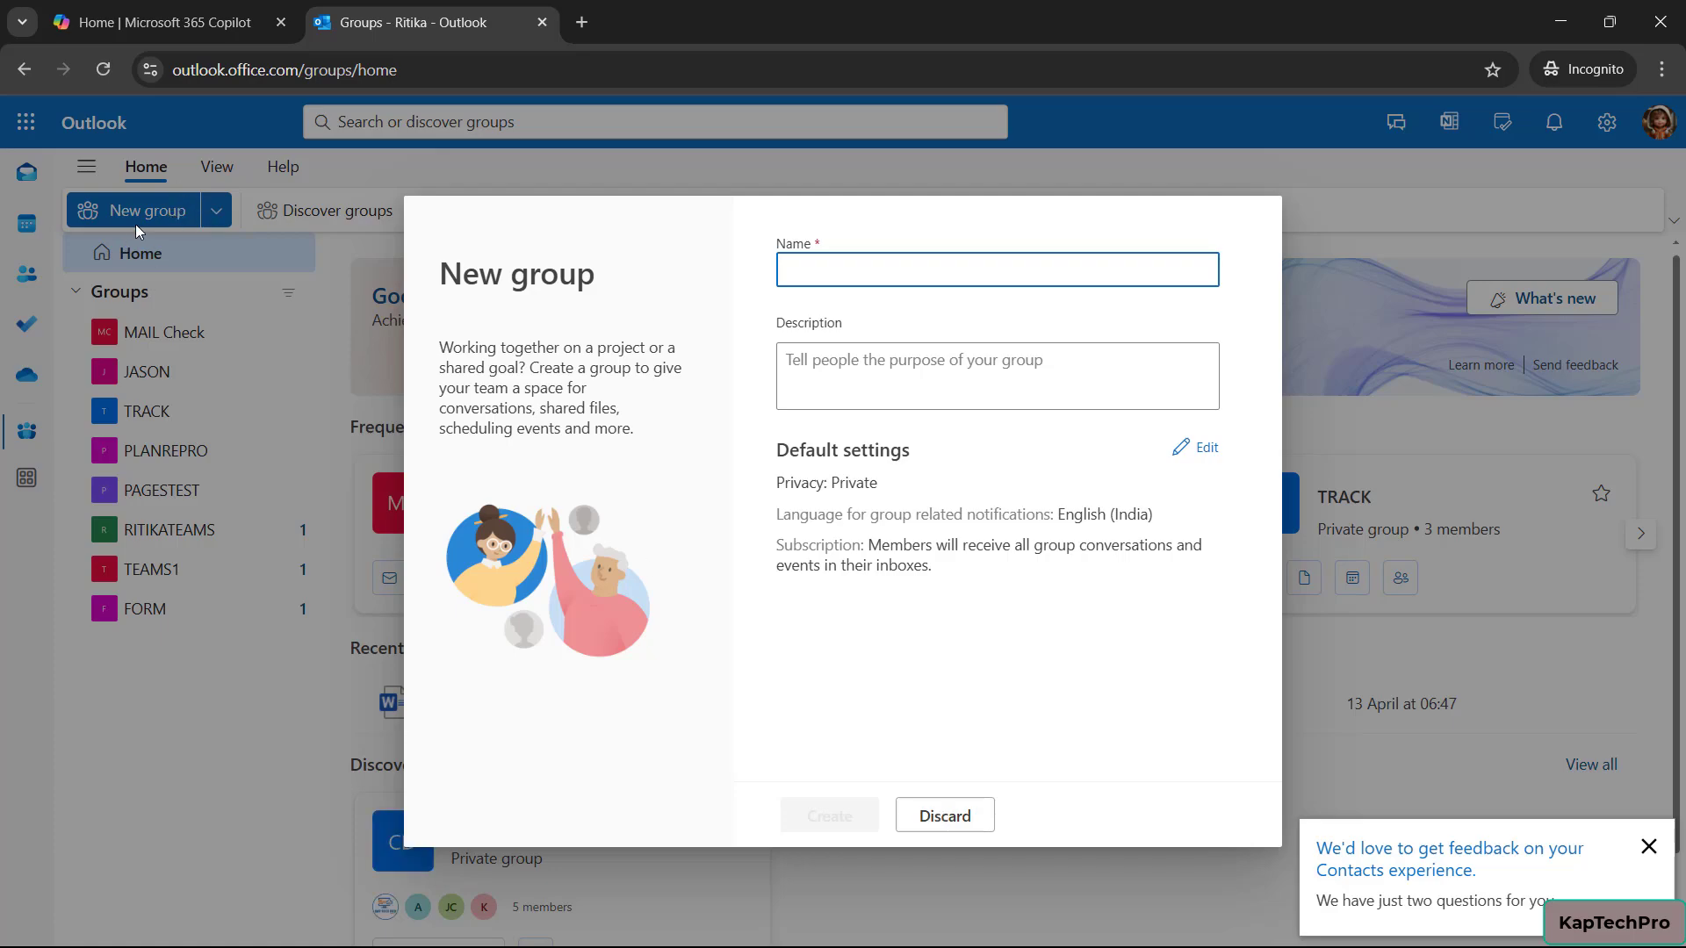
left_click(944, 821)
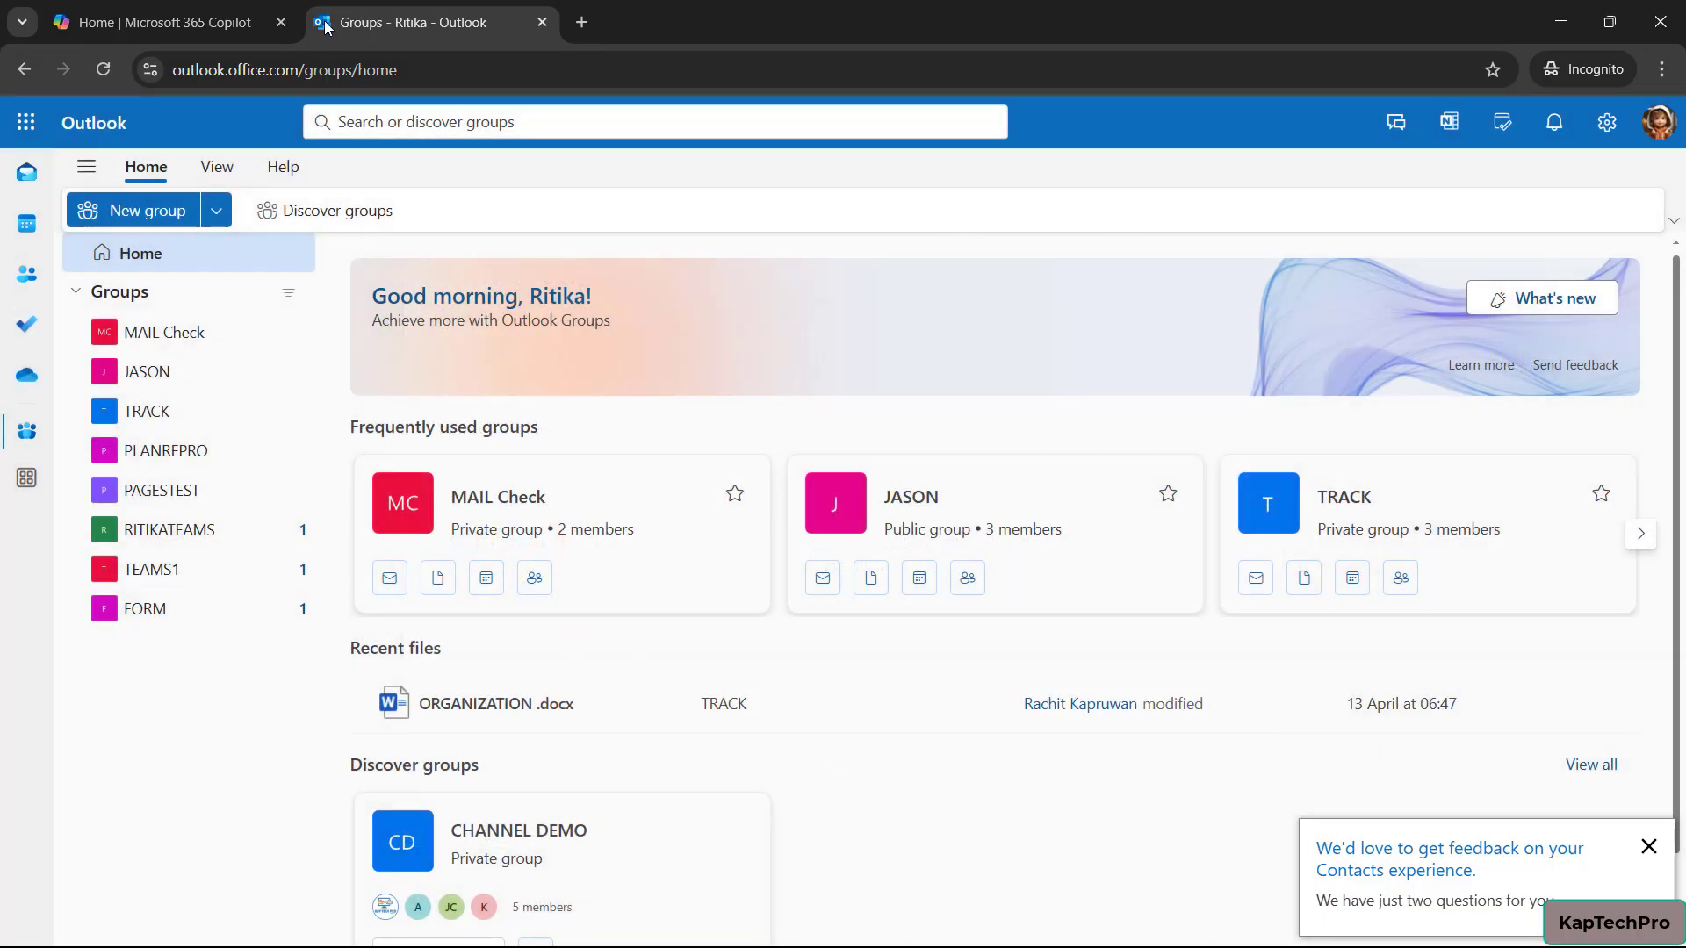
Close the test user's incognito Outlook Groups tab and minimize that window to return to Security groups
key("ctrl+w")
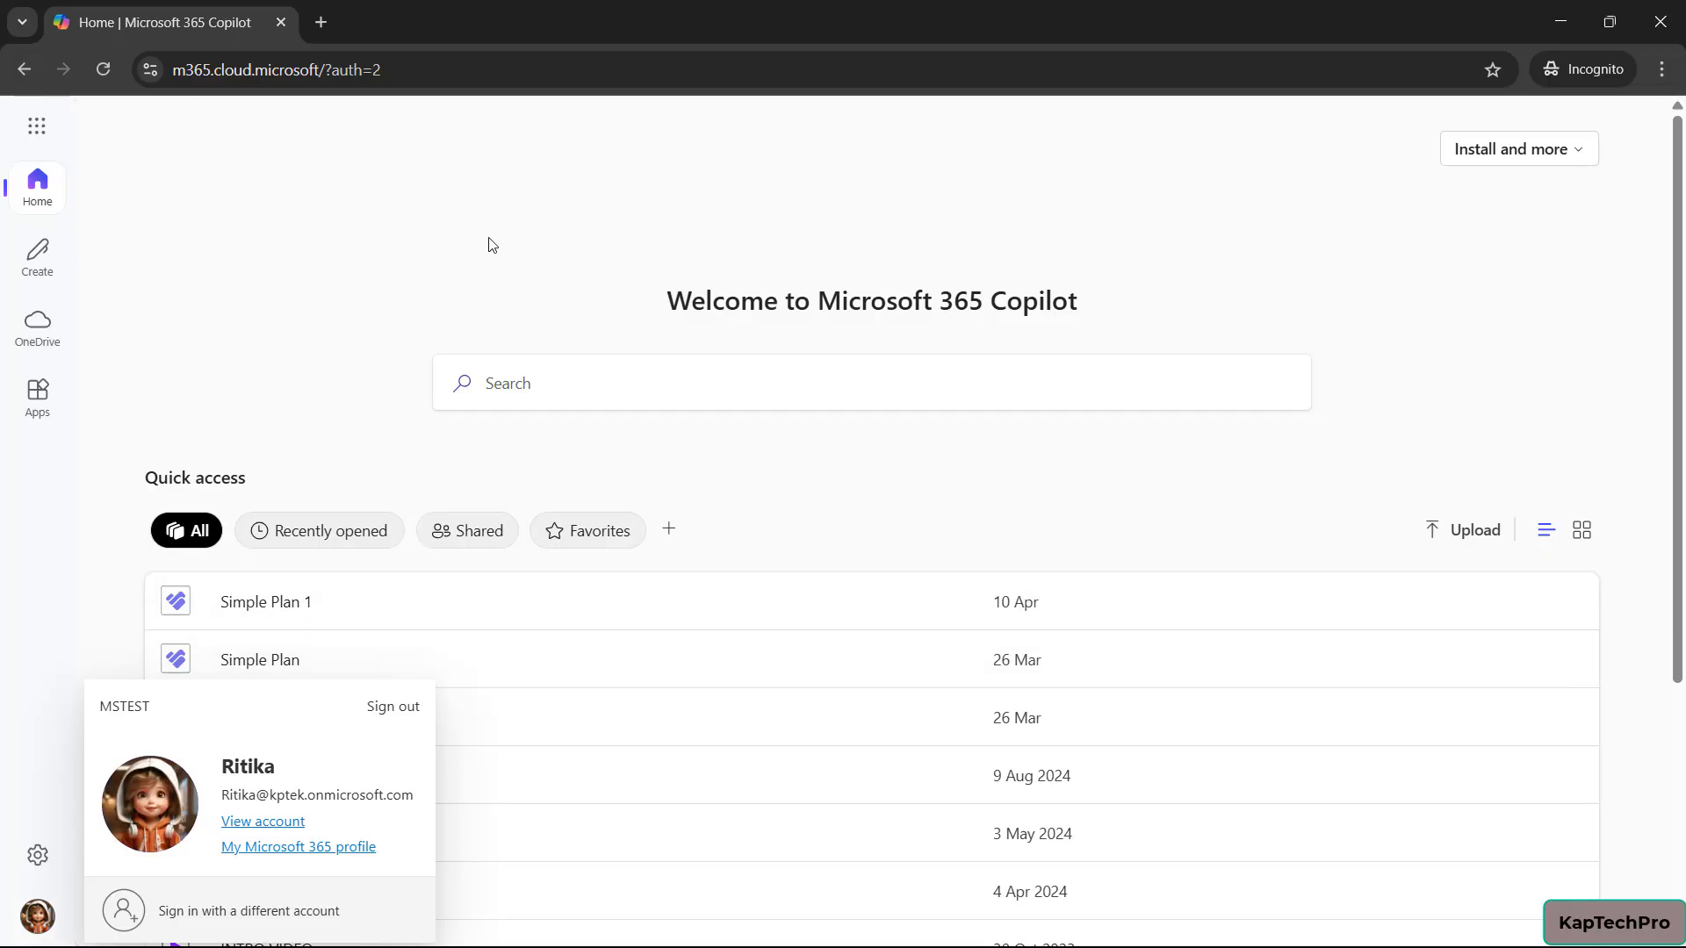
left_click(1544, 28)
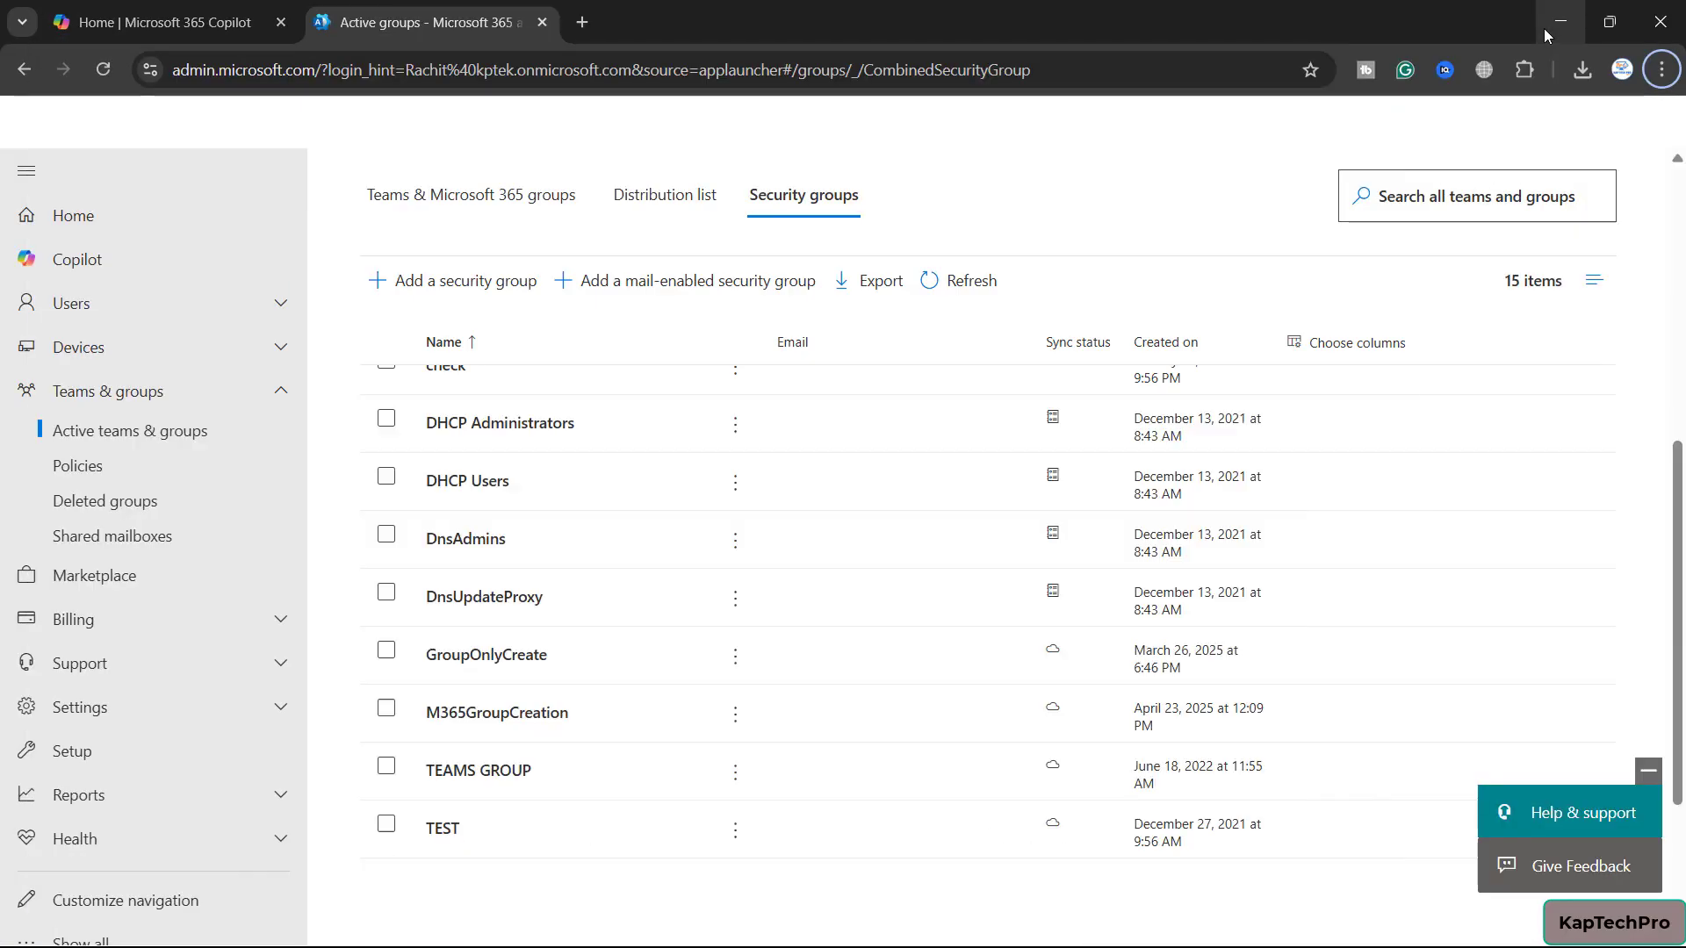
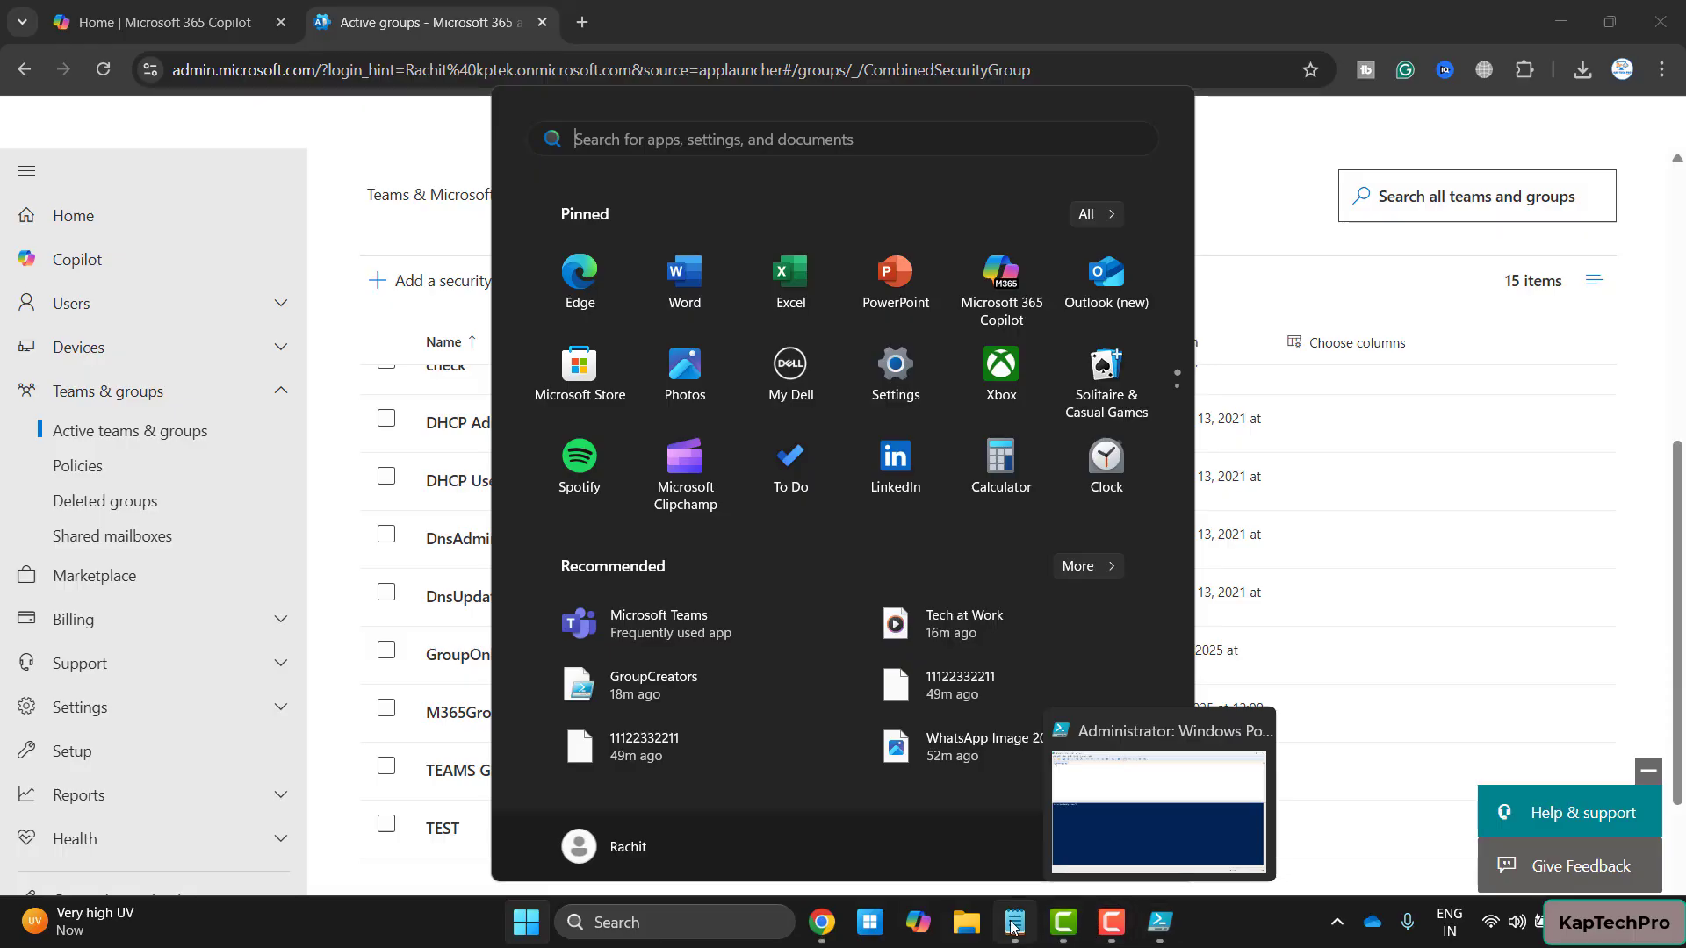
Bring the Notepad window holding GroupCreators.ps1 to the front
left_click(1015, 922)
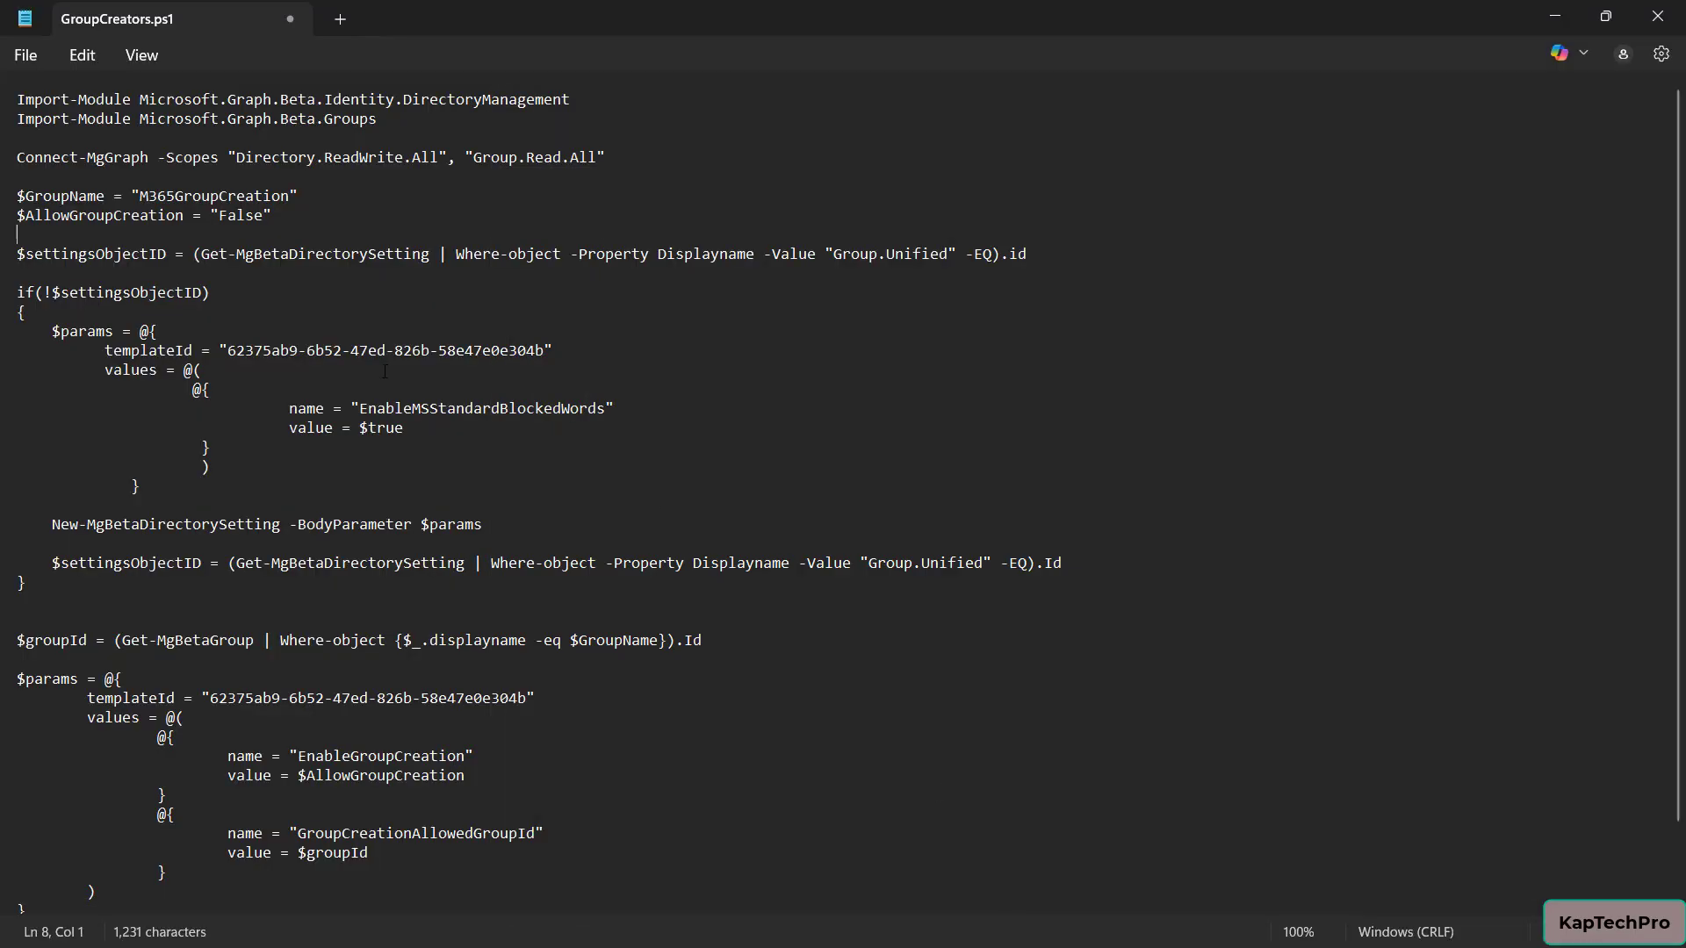
Select the whole GroupCreators script in Notepad and paste it into Untitled1.ps1 in PowerShell ISE
scroll(384, 370, "down", 2)
scroll(384, 371, "up", 2)
left_click_drag(19, 99, 702, 937)
scroll(761, 725, "up", 2)
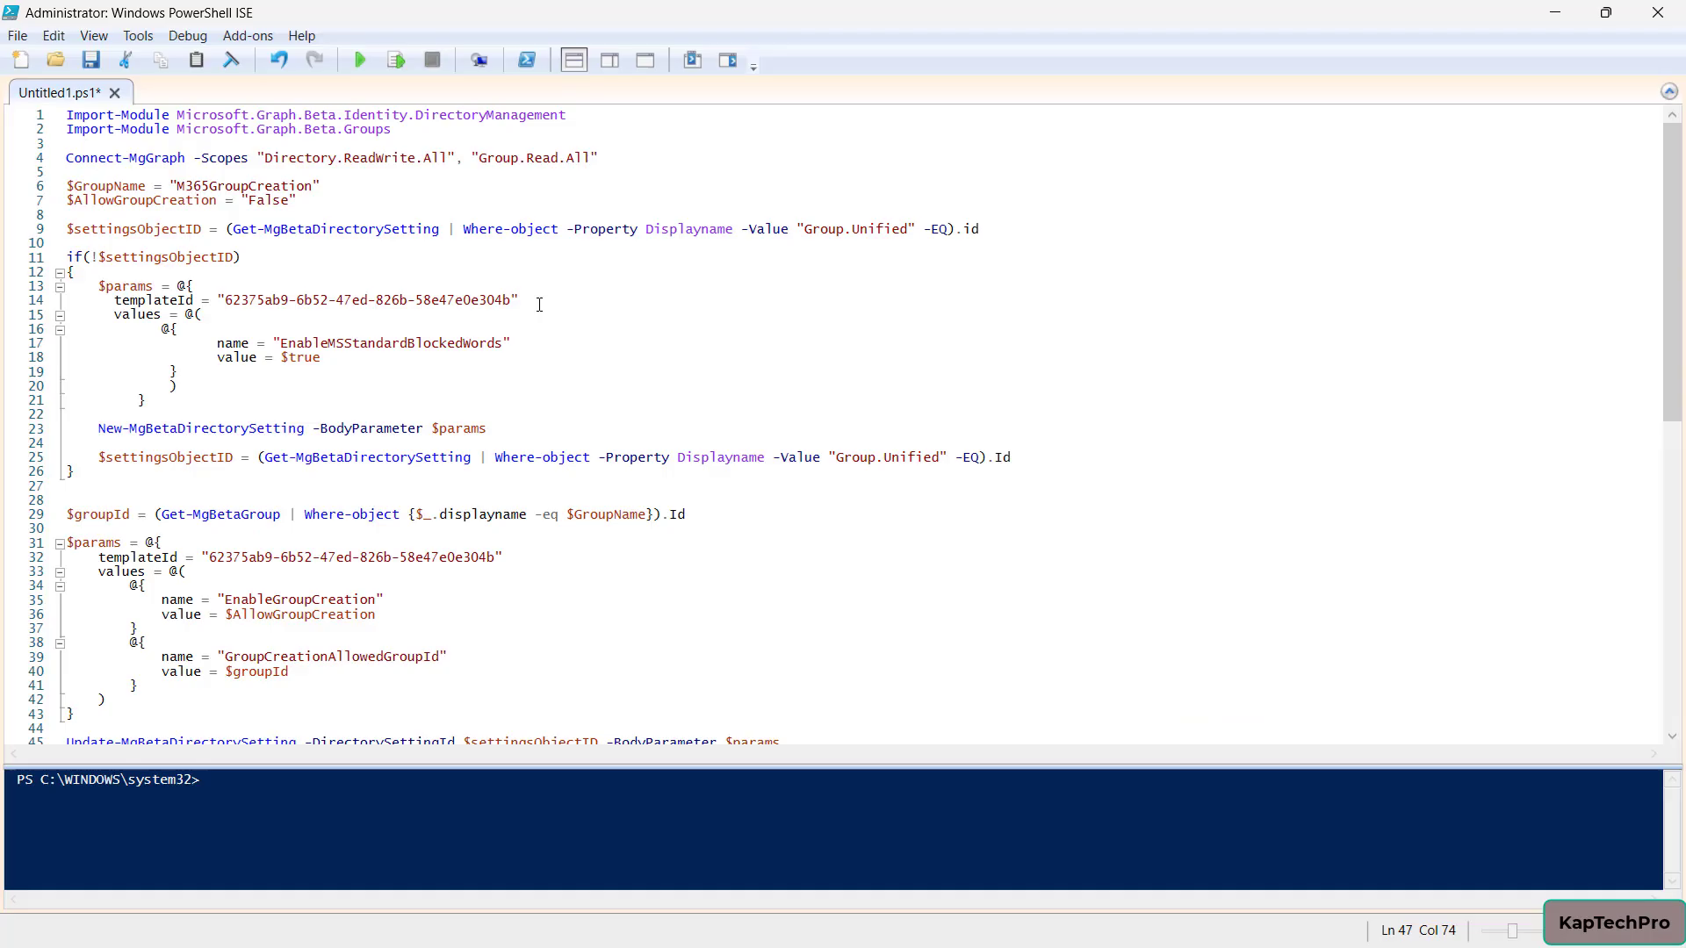
scroll(539, 304, "down", 4)
scroll(539, 304, "up", 1)
scroll(539, 304, "up", 3)
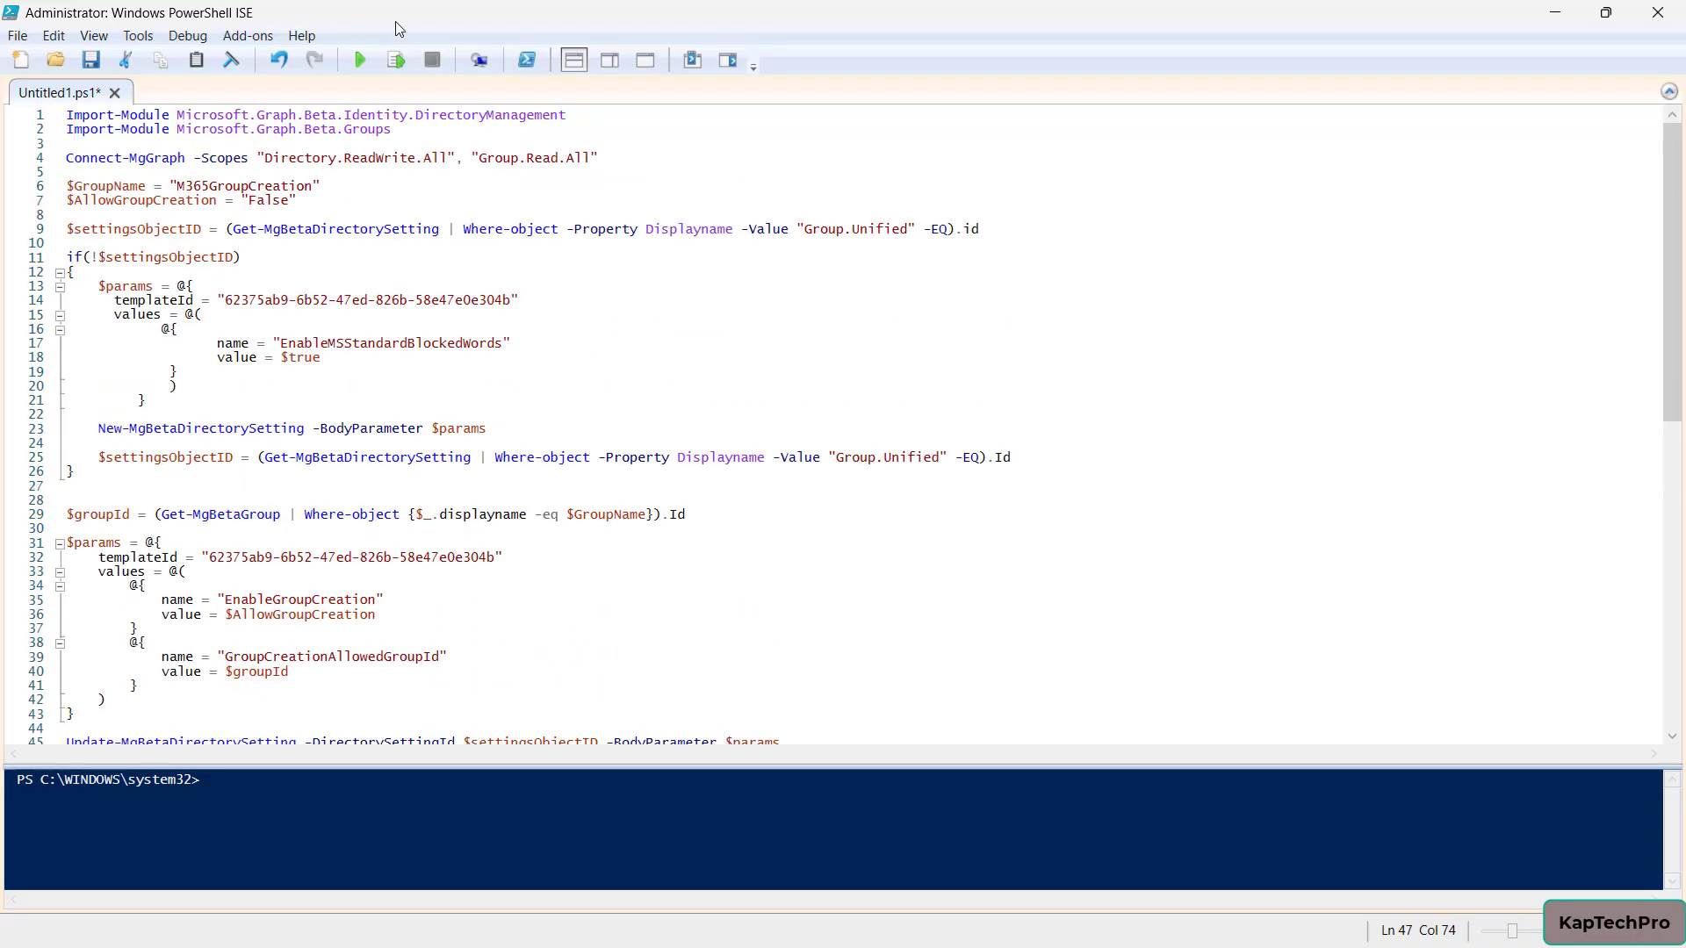
Run the pasted script and enlarge the console to read the Microsoft.Graph.Beta module errors
left_click(372, 61)
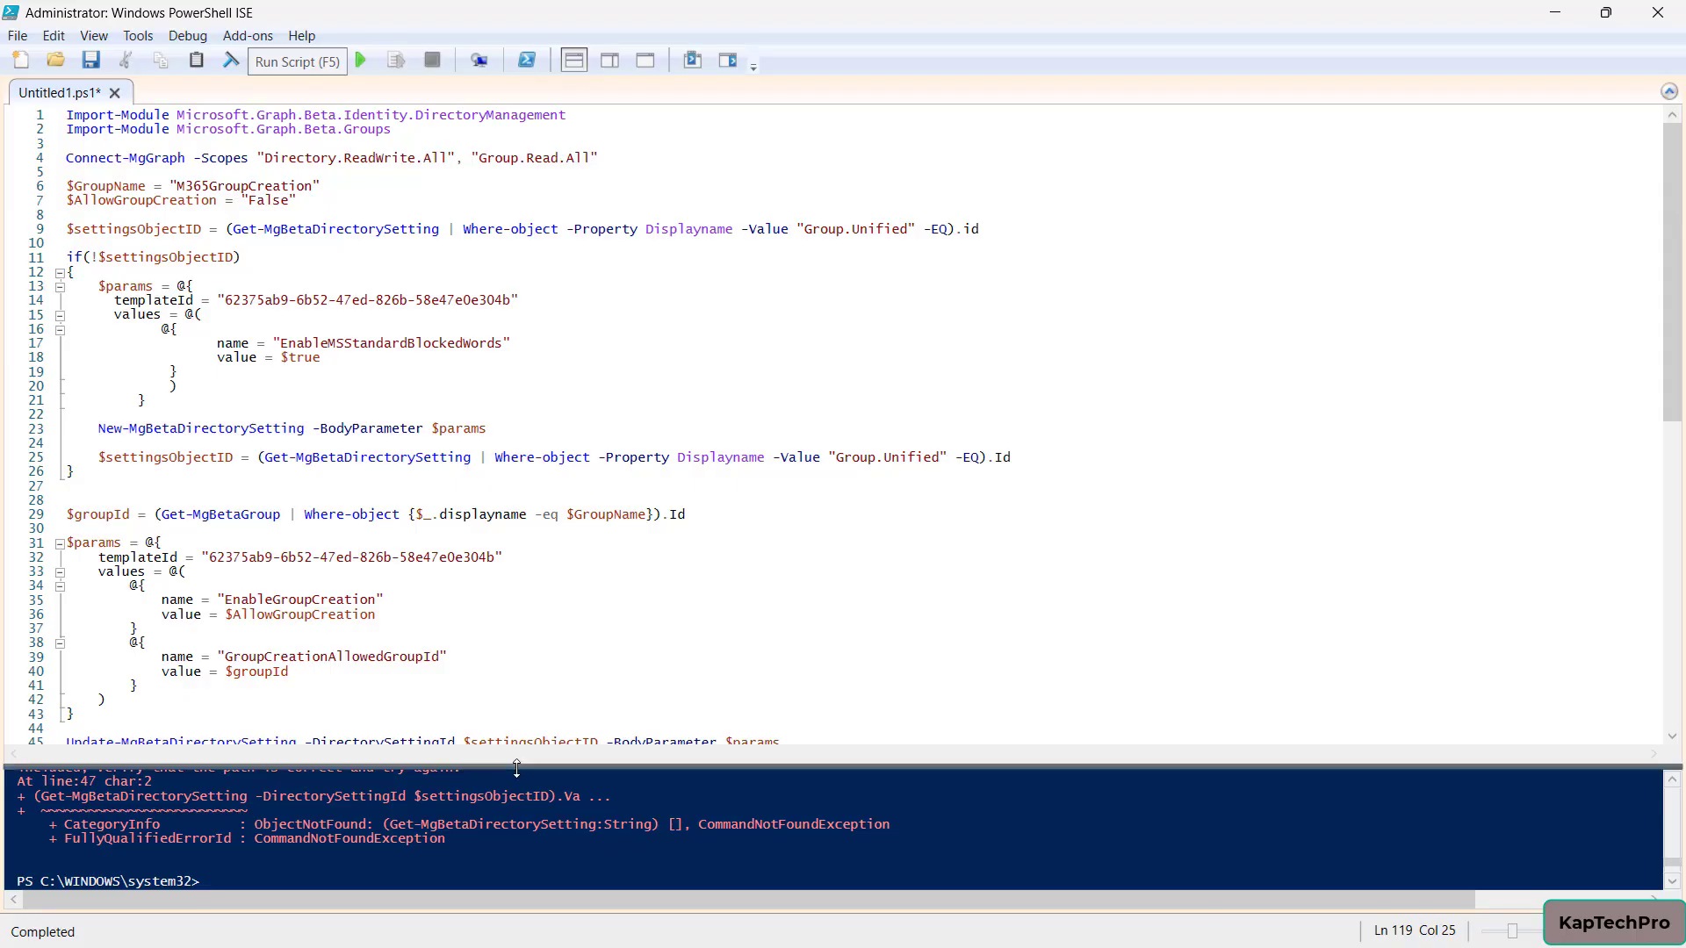
left_click_drag(515, 766, 651, 300)
scroll(642, 400, "up", 3)
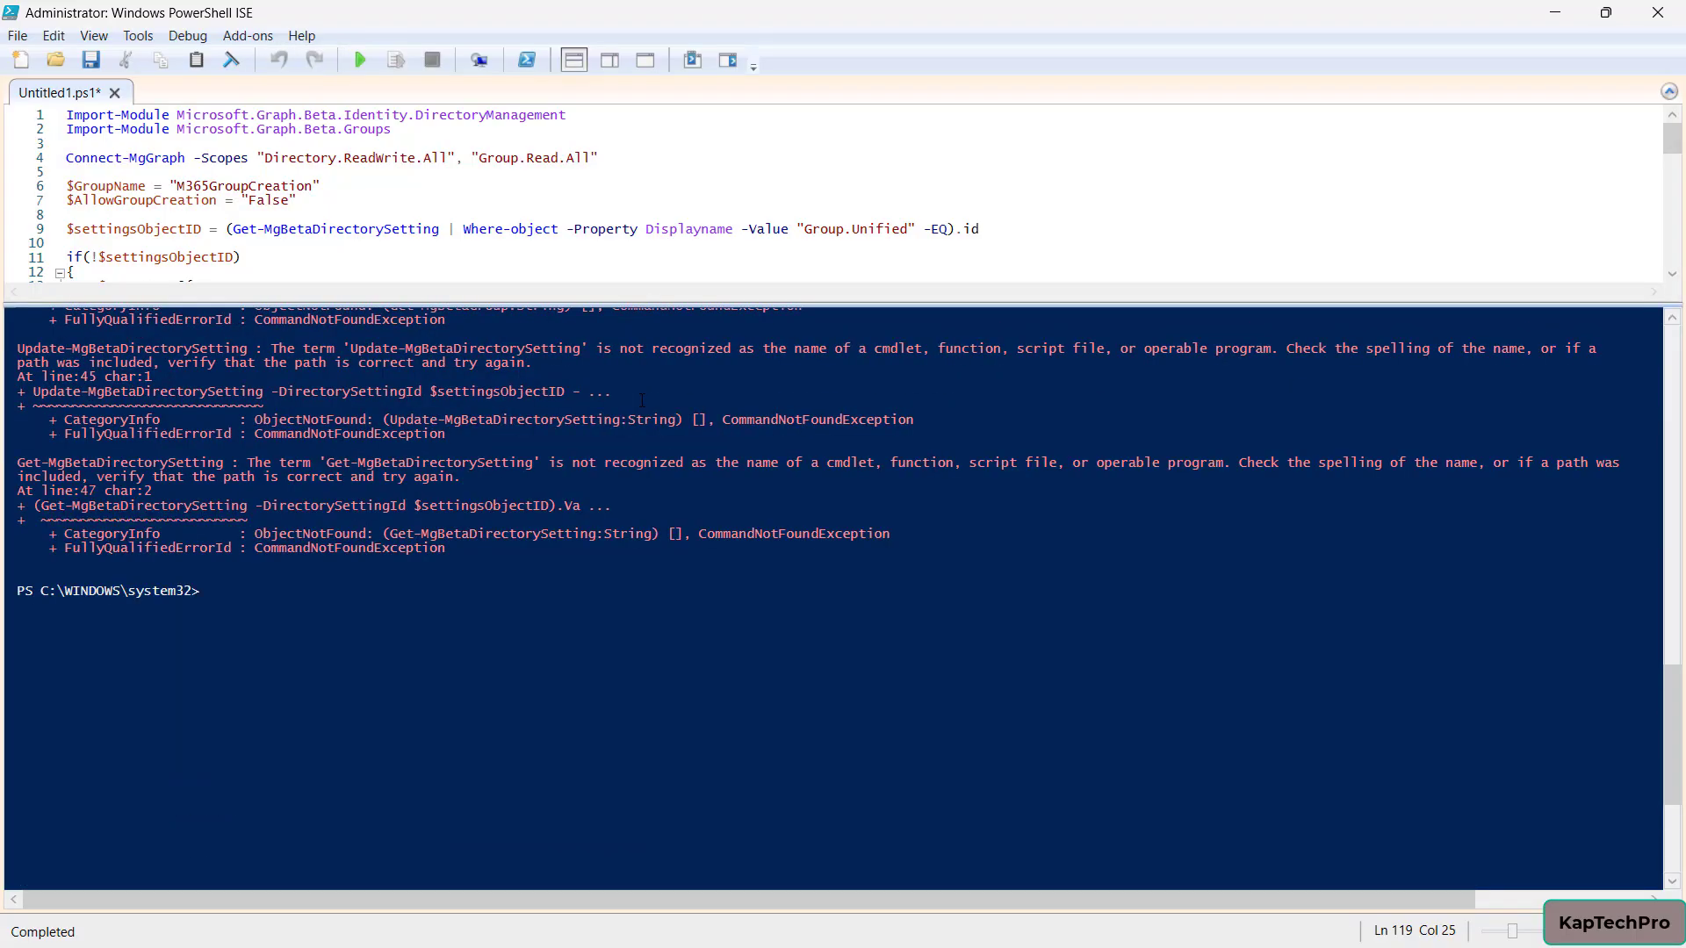
scroll(641, 400, "up", 7)
scroll(642, 400, "up", 11)
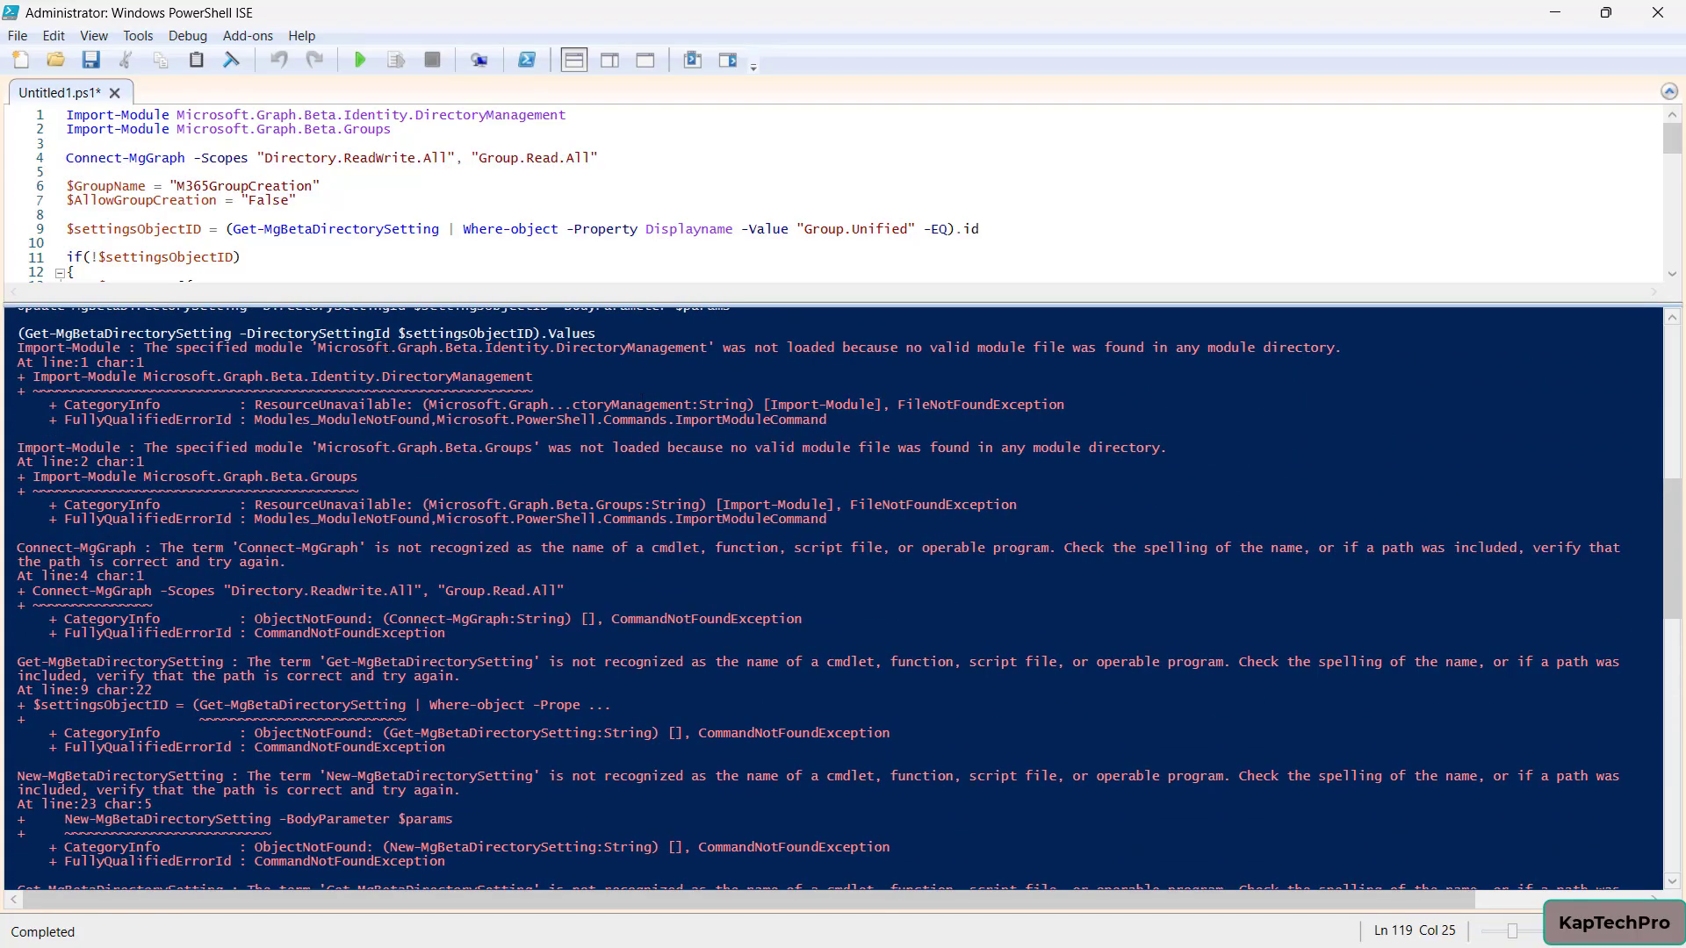
scroll(620, 532, "down", 20)
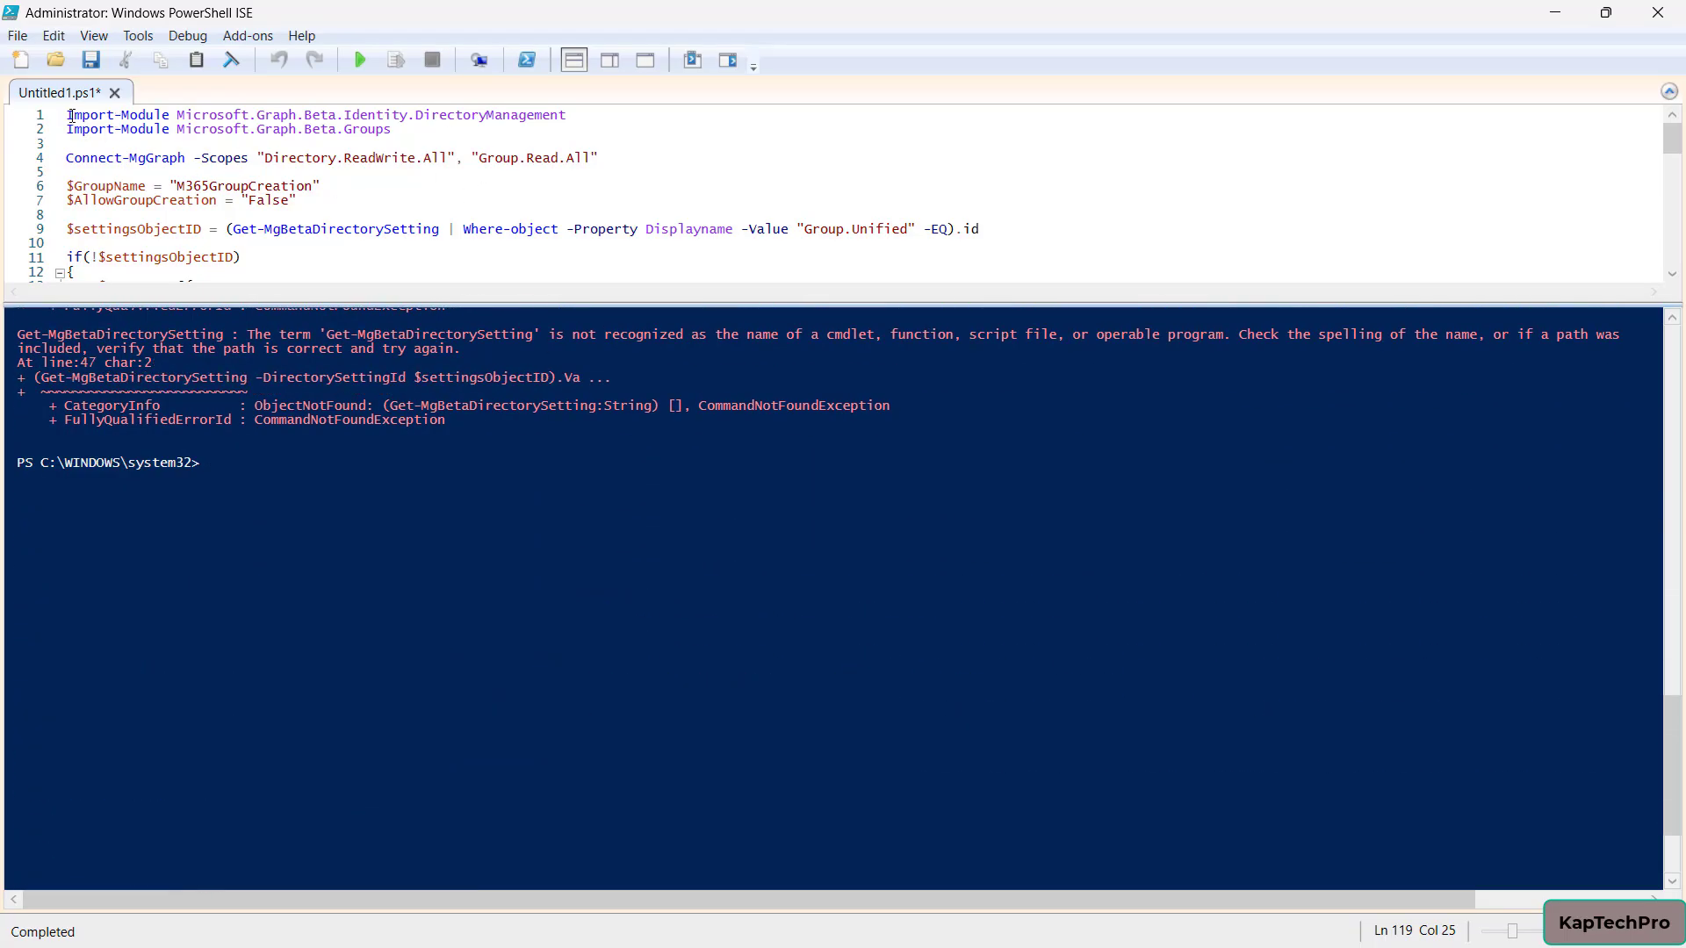
Install Microsoft.Graph.Beta.Identity.DirectoryManagement with -Scope CurrentUser, accepting Yes to All for PSGallery
left_click_drag(69, 115, 566, 115)
key("F8")
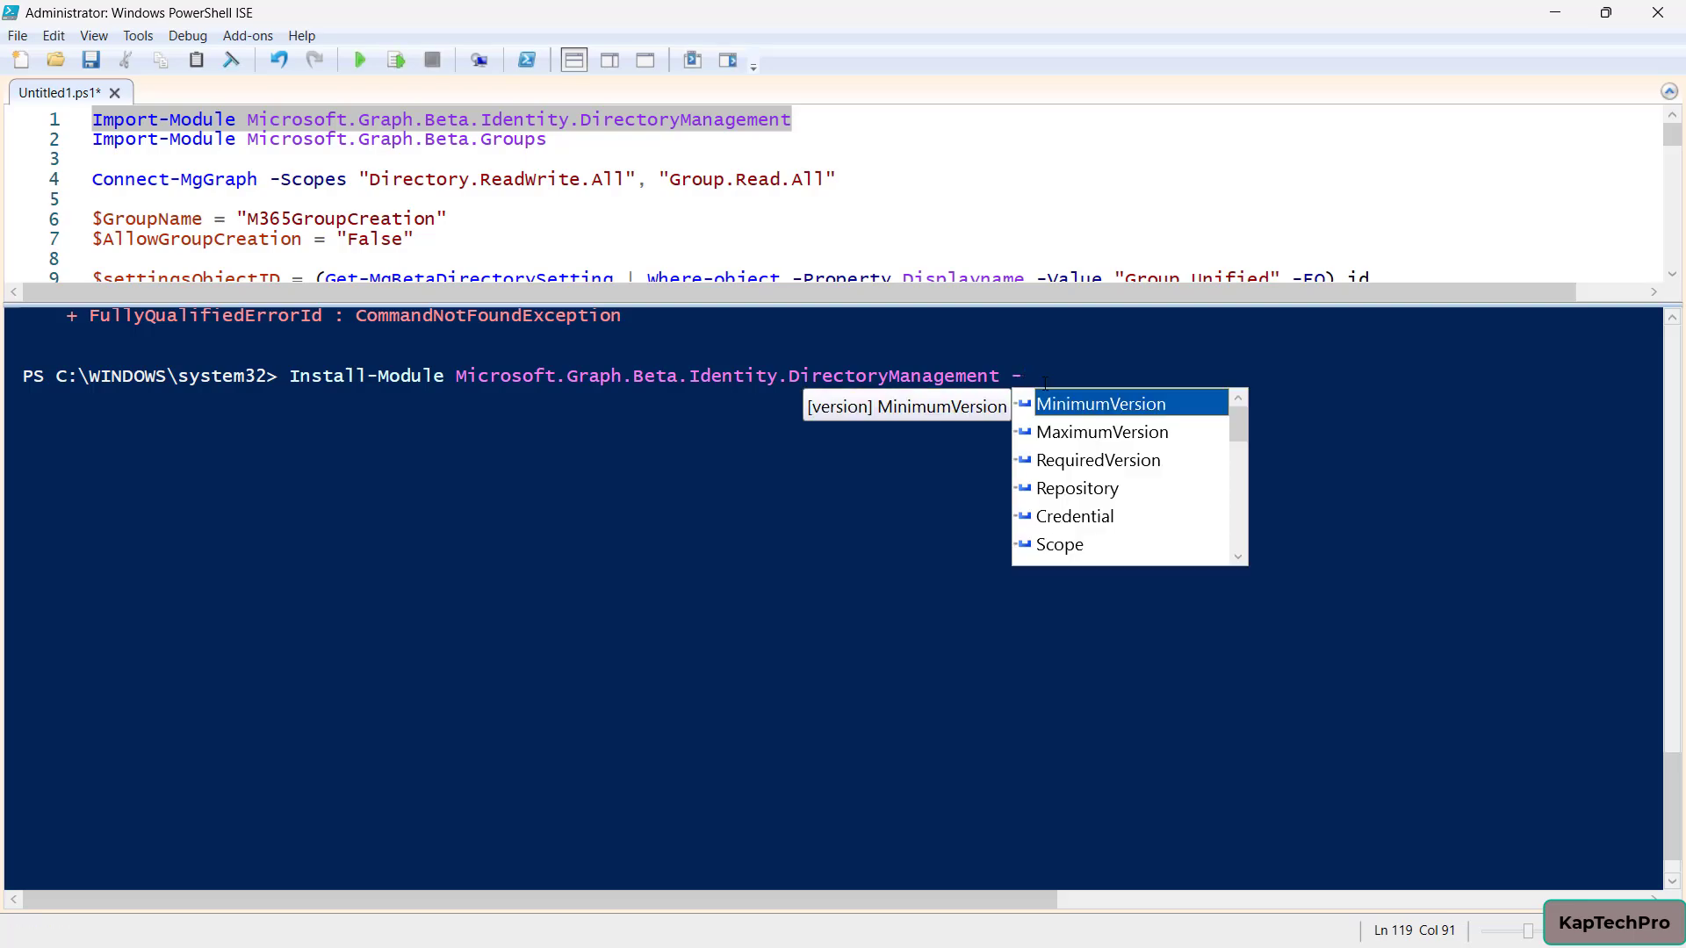
key("Down")
key("Down")
key("Down")
key("Down")
key("Down")
key("Down")
key("Up")
key("Return")
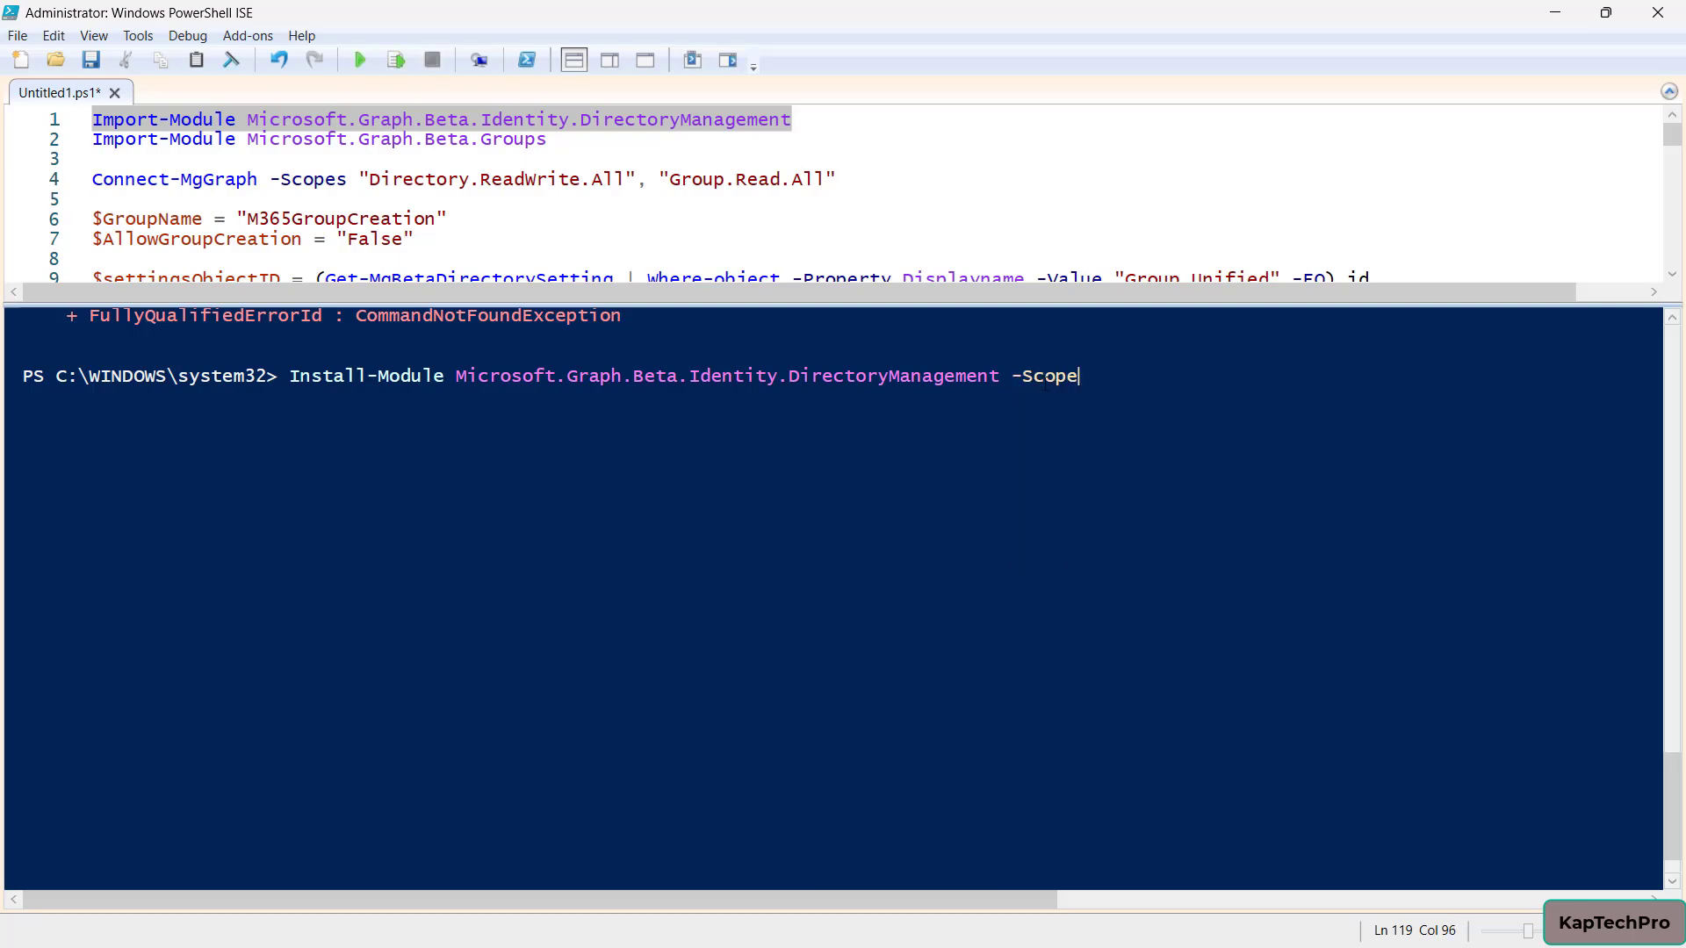
key("Down")
key("Return")
key("Return")
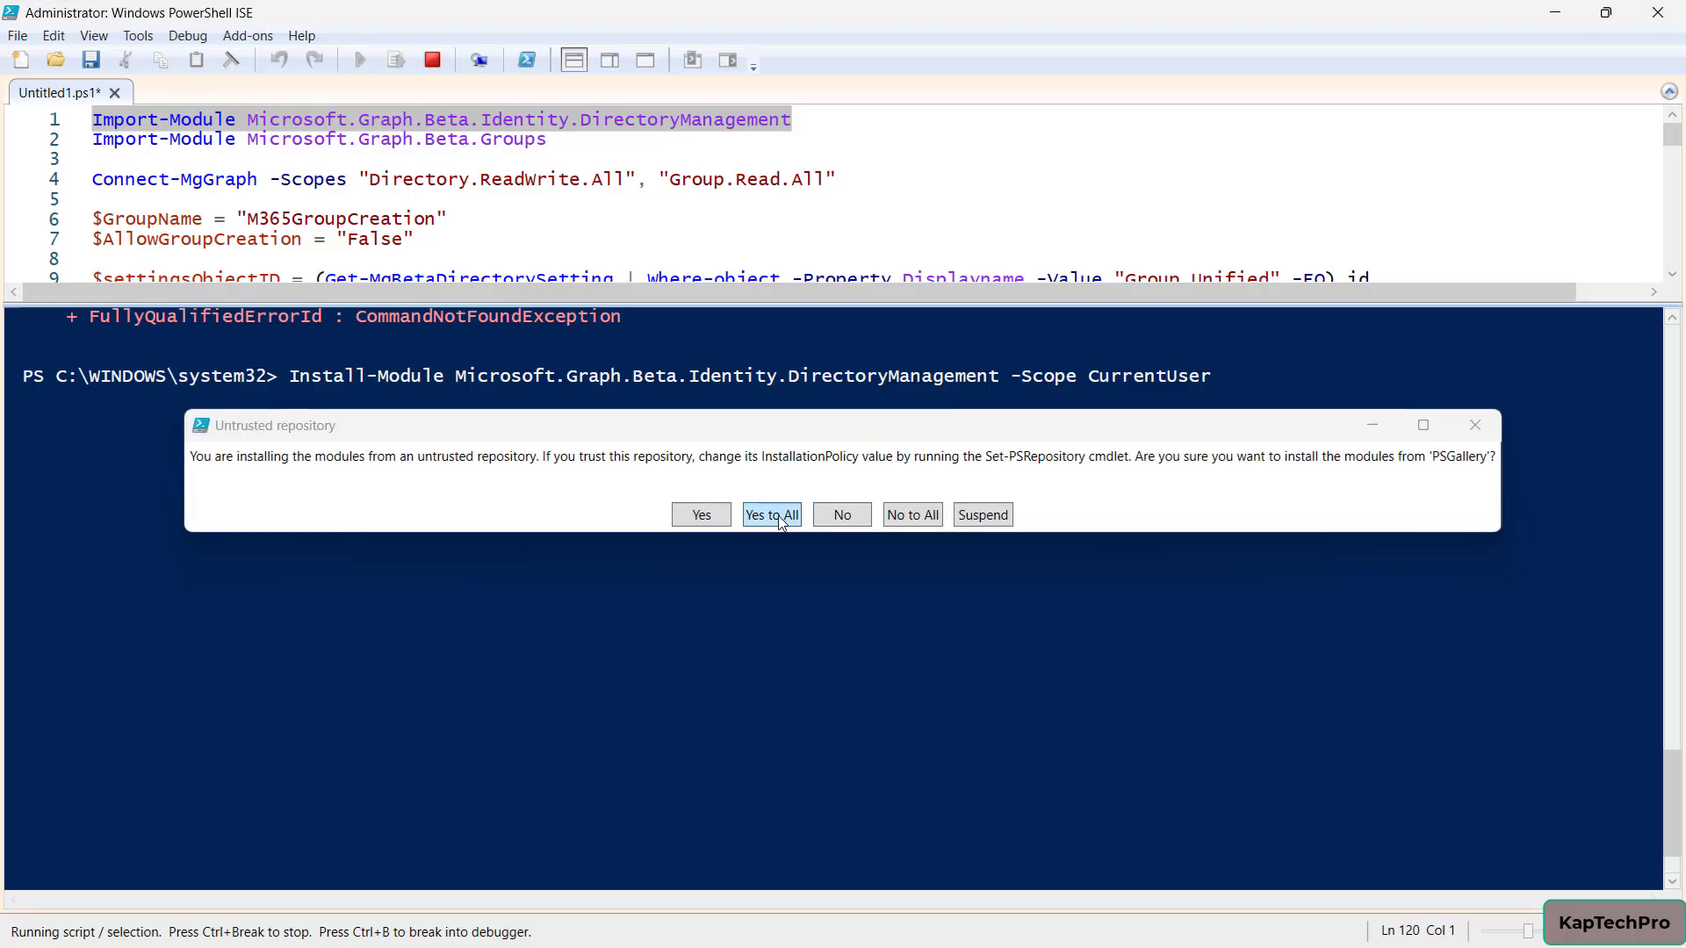
left_click(774, 515)
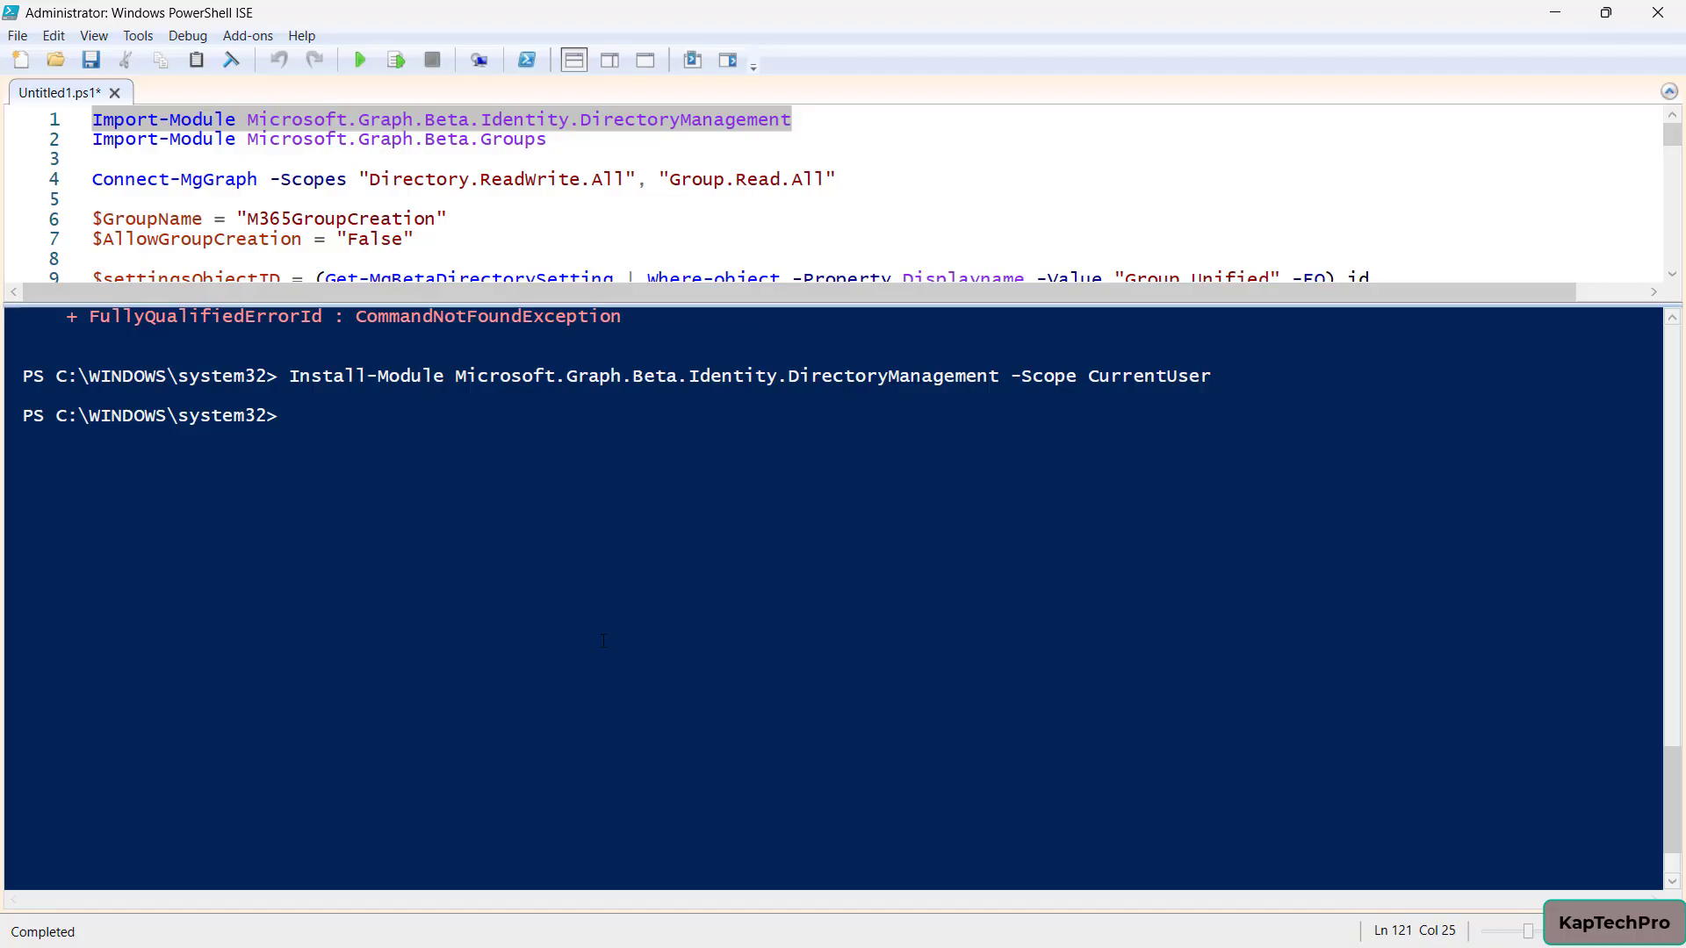
Copy the Microsoft.Graph.Beta.Groups import line to the console and change it to Install-Module
left_click_drag(96, 144, 551, 138)
key("ctrl+c")
key("ctrl+d")
key("ctrl+v")
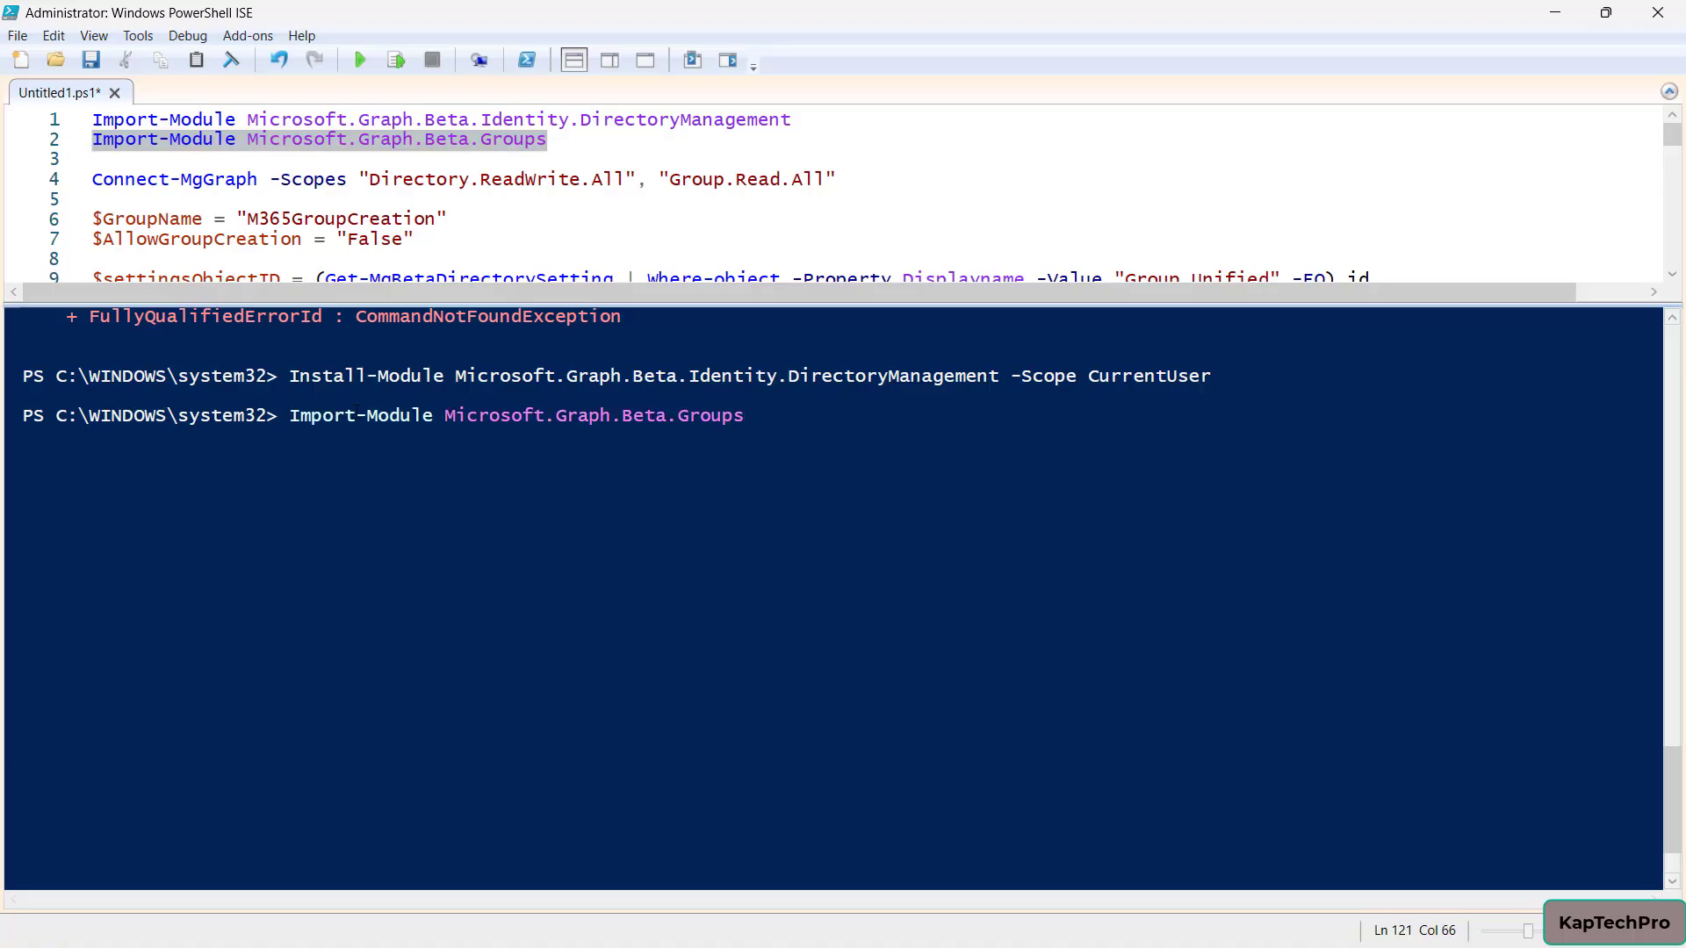
left_click(358, 411)
key("BackSpace")
key("BackSpace")
key("BackSpace")
key("BackSpace")
key("BackSpace")
type("nstall")
Add -Scope CurrentUser, run the Groups install with Yes to All, and enlarge the script pane
left_click(788, 416)
type("-")
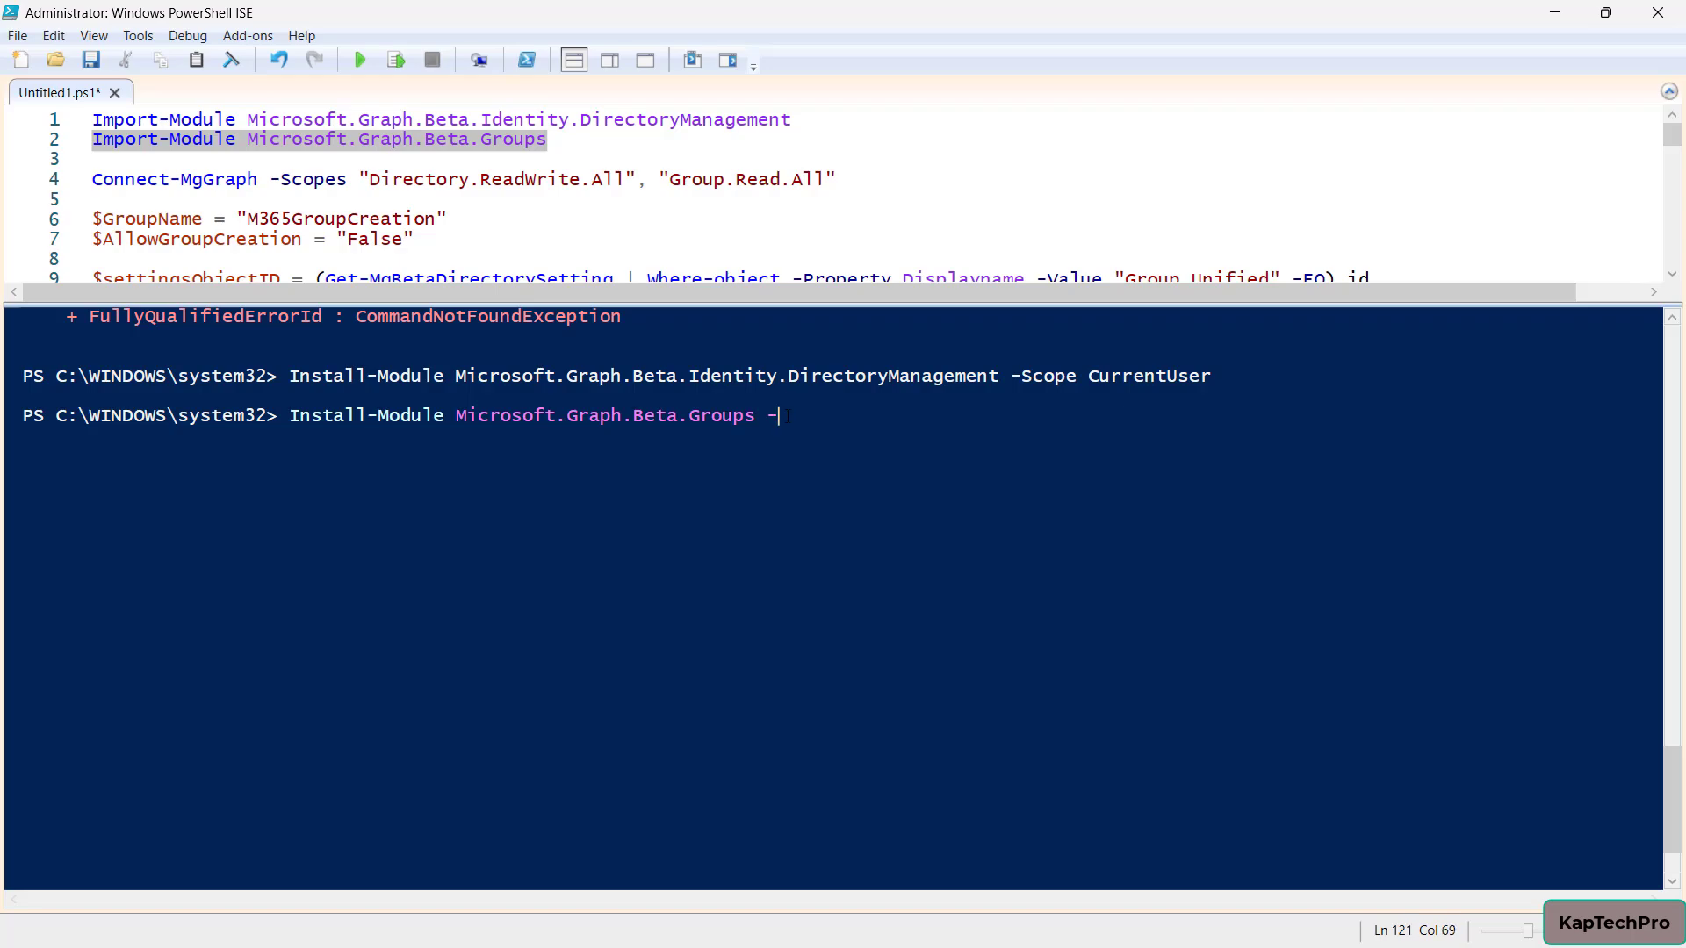
type("s")
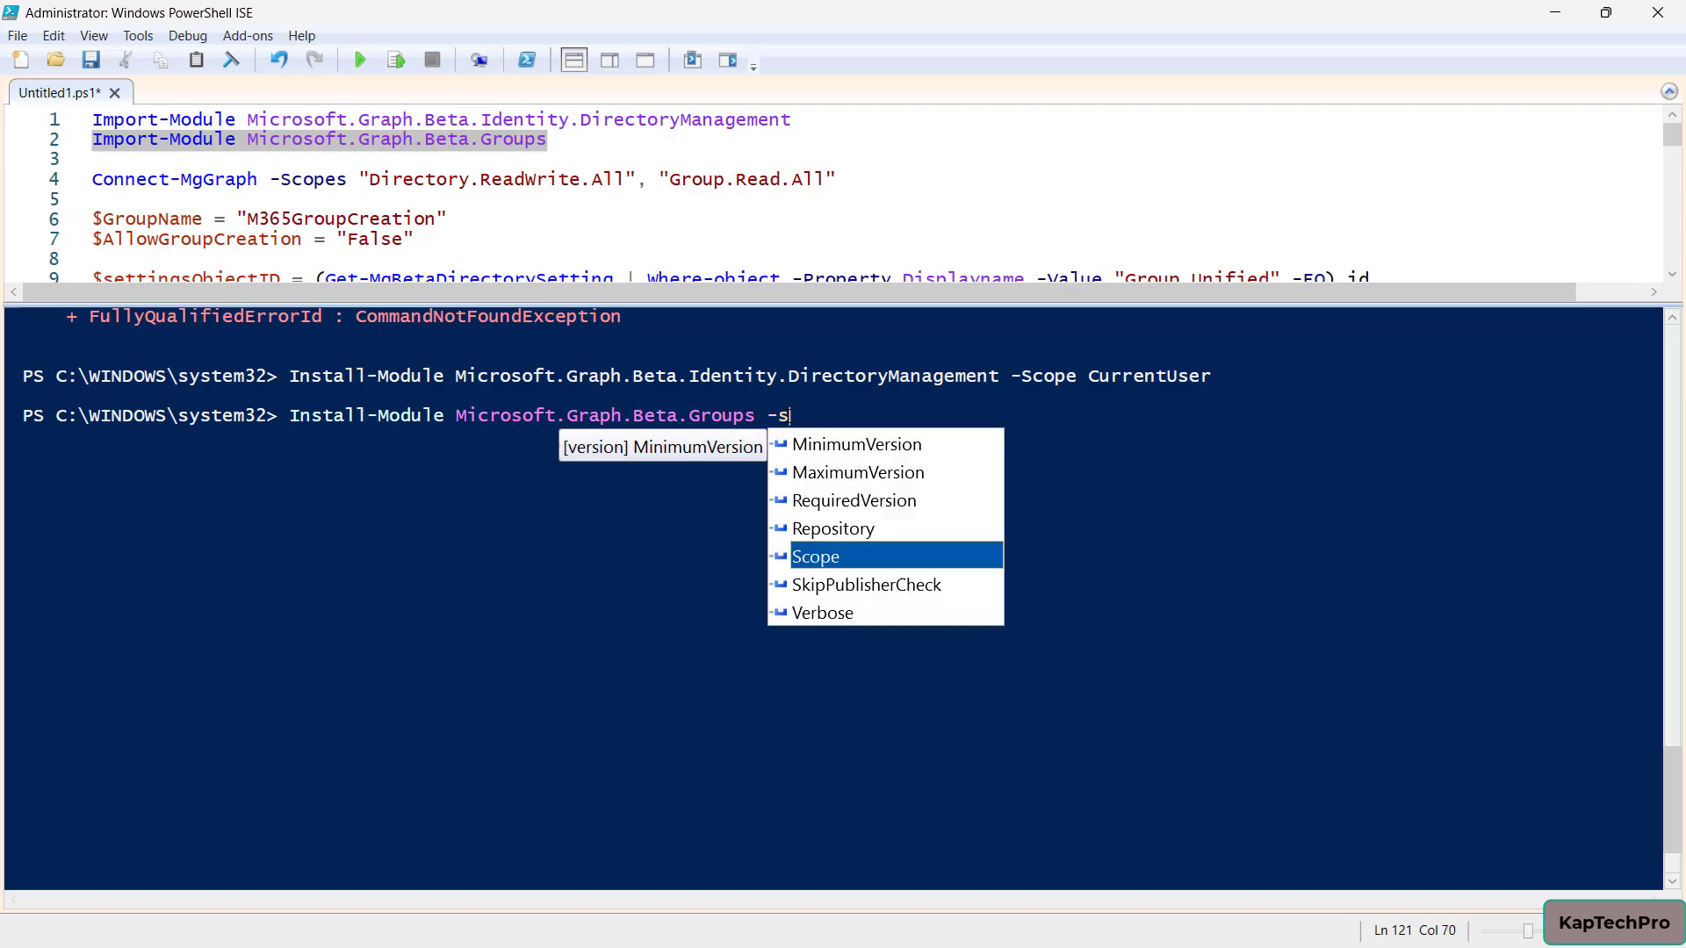
type("cope -")
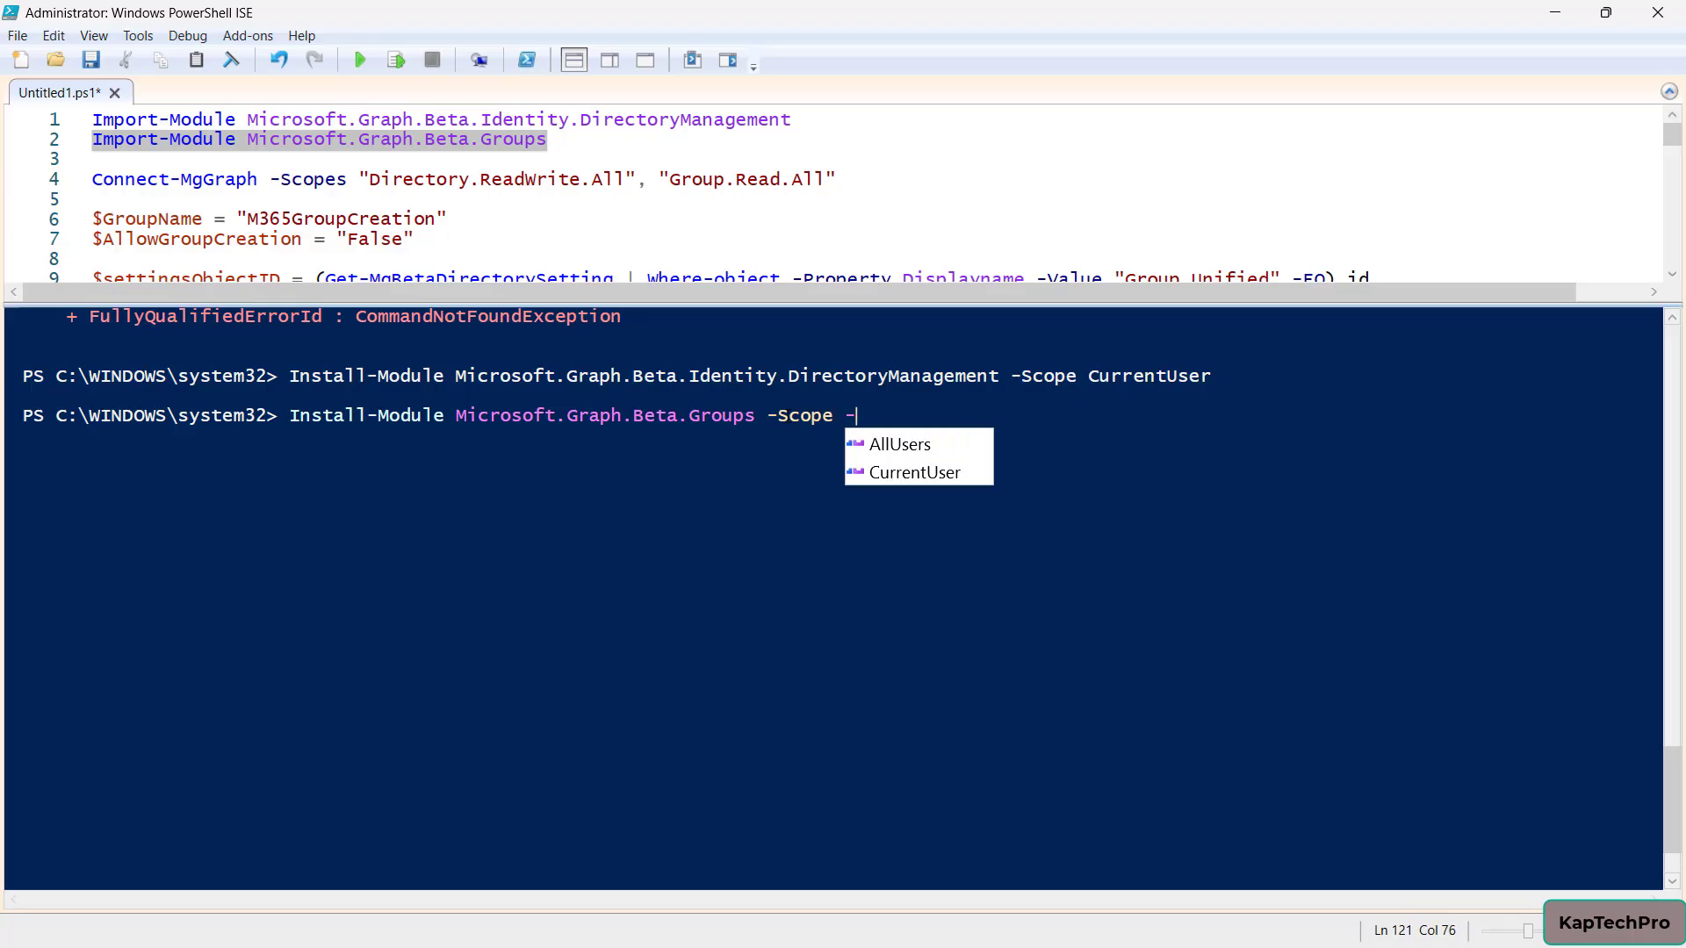
key("Down")
key("Down")
key("Return")
key("Return")
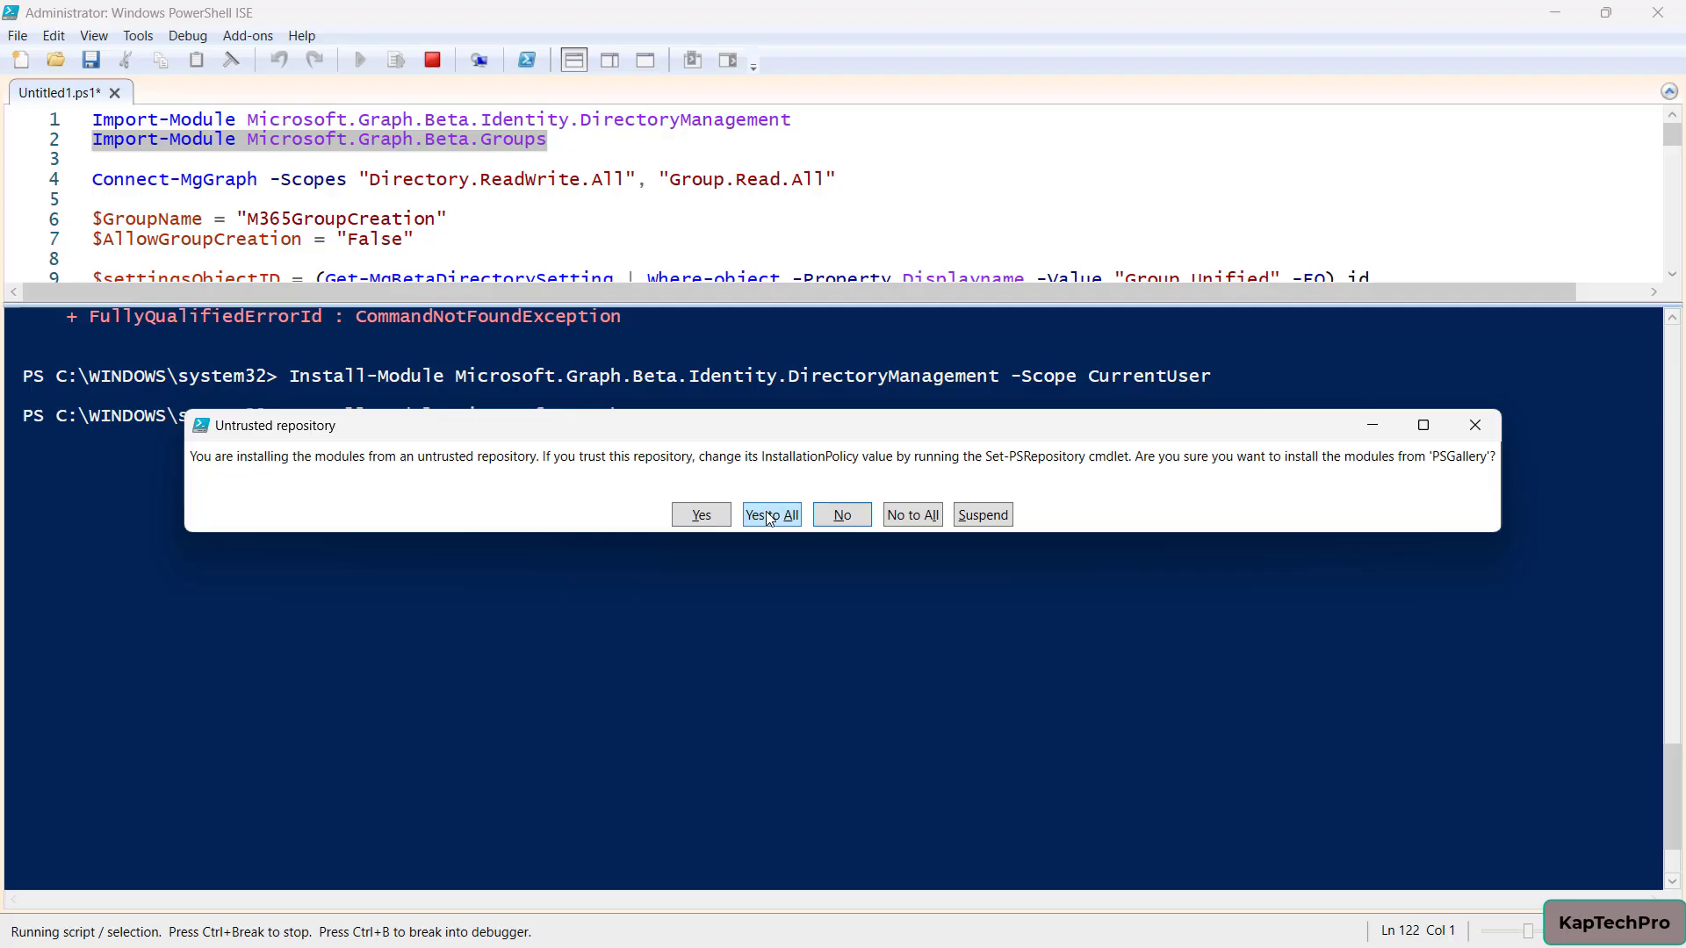
left_click(765, 511)
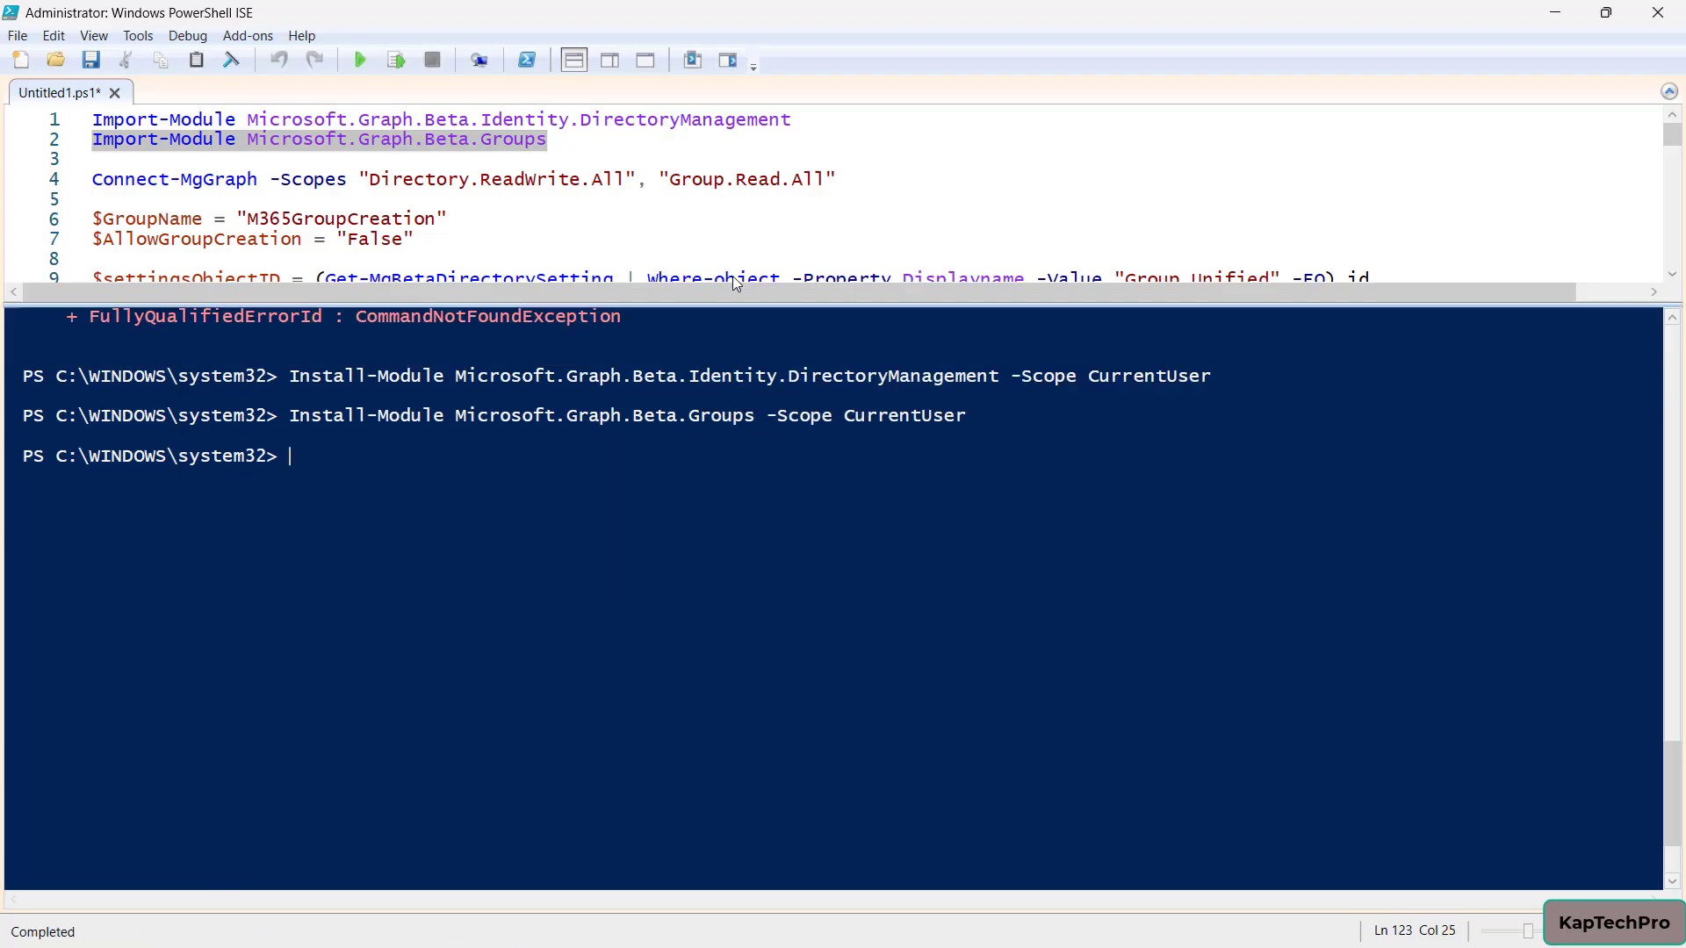
left_click_drag(712, 402, 712, 587)
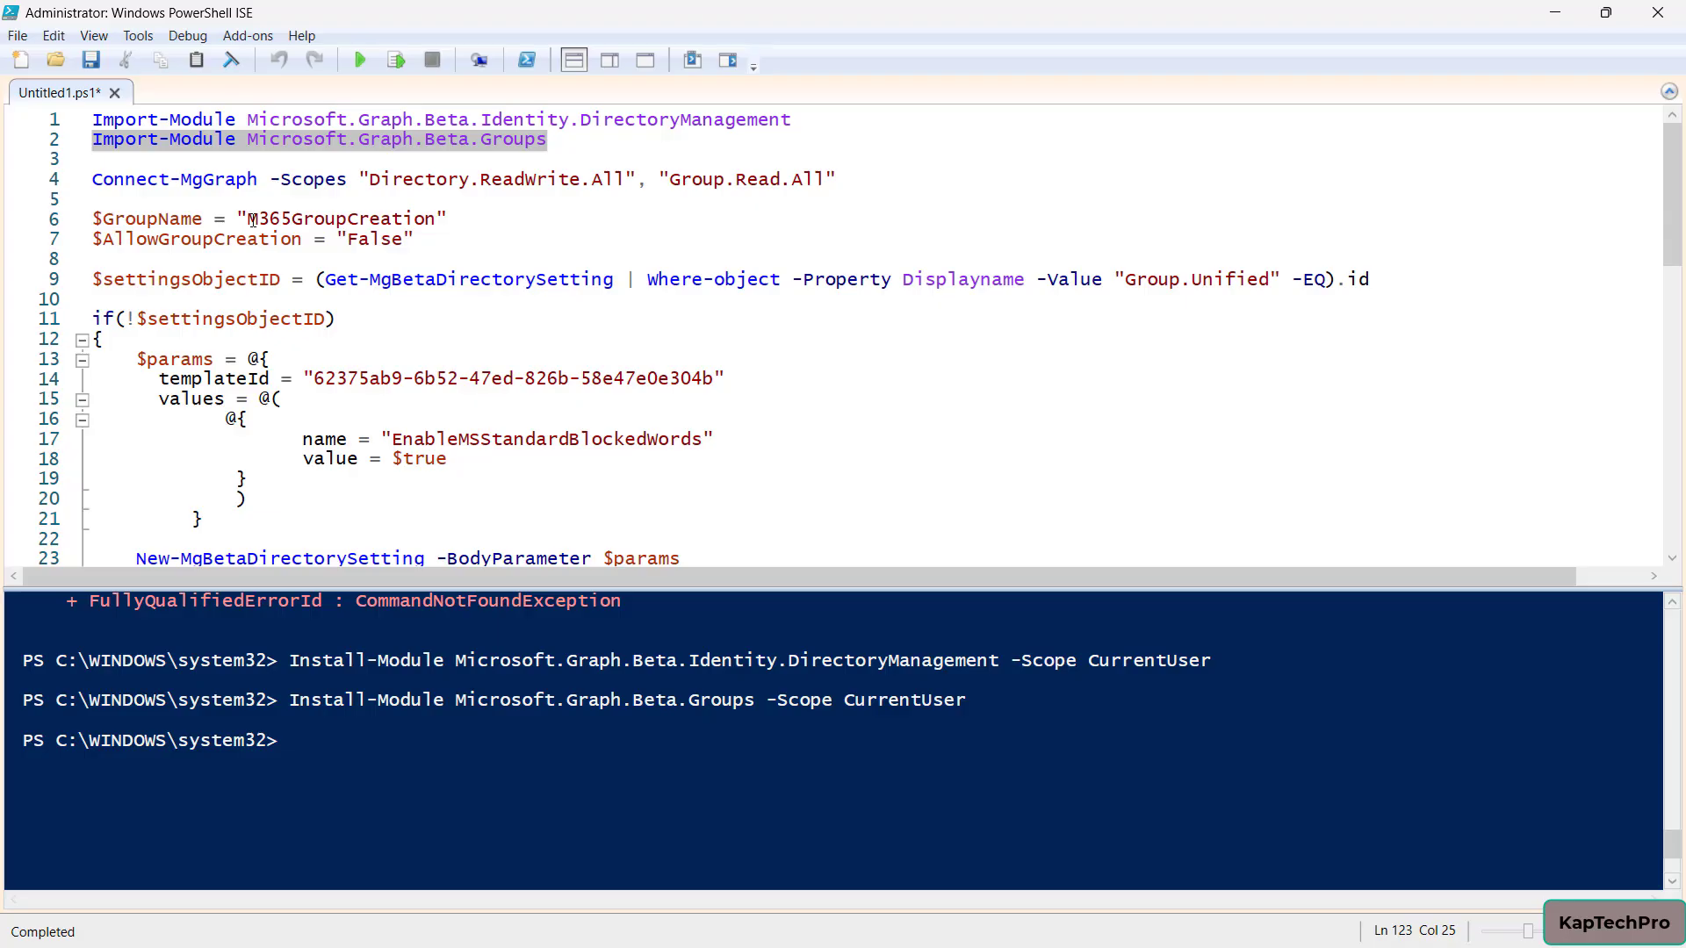
Keep $GroupName as 'M365GroupCreation' on line 6 and run the whole script
left_click_drag(249, 220, 432, 221)
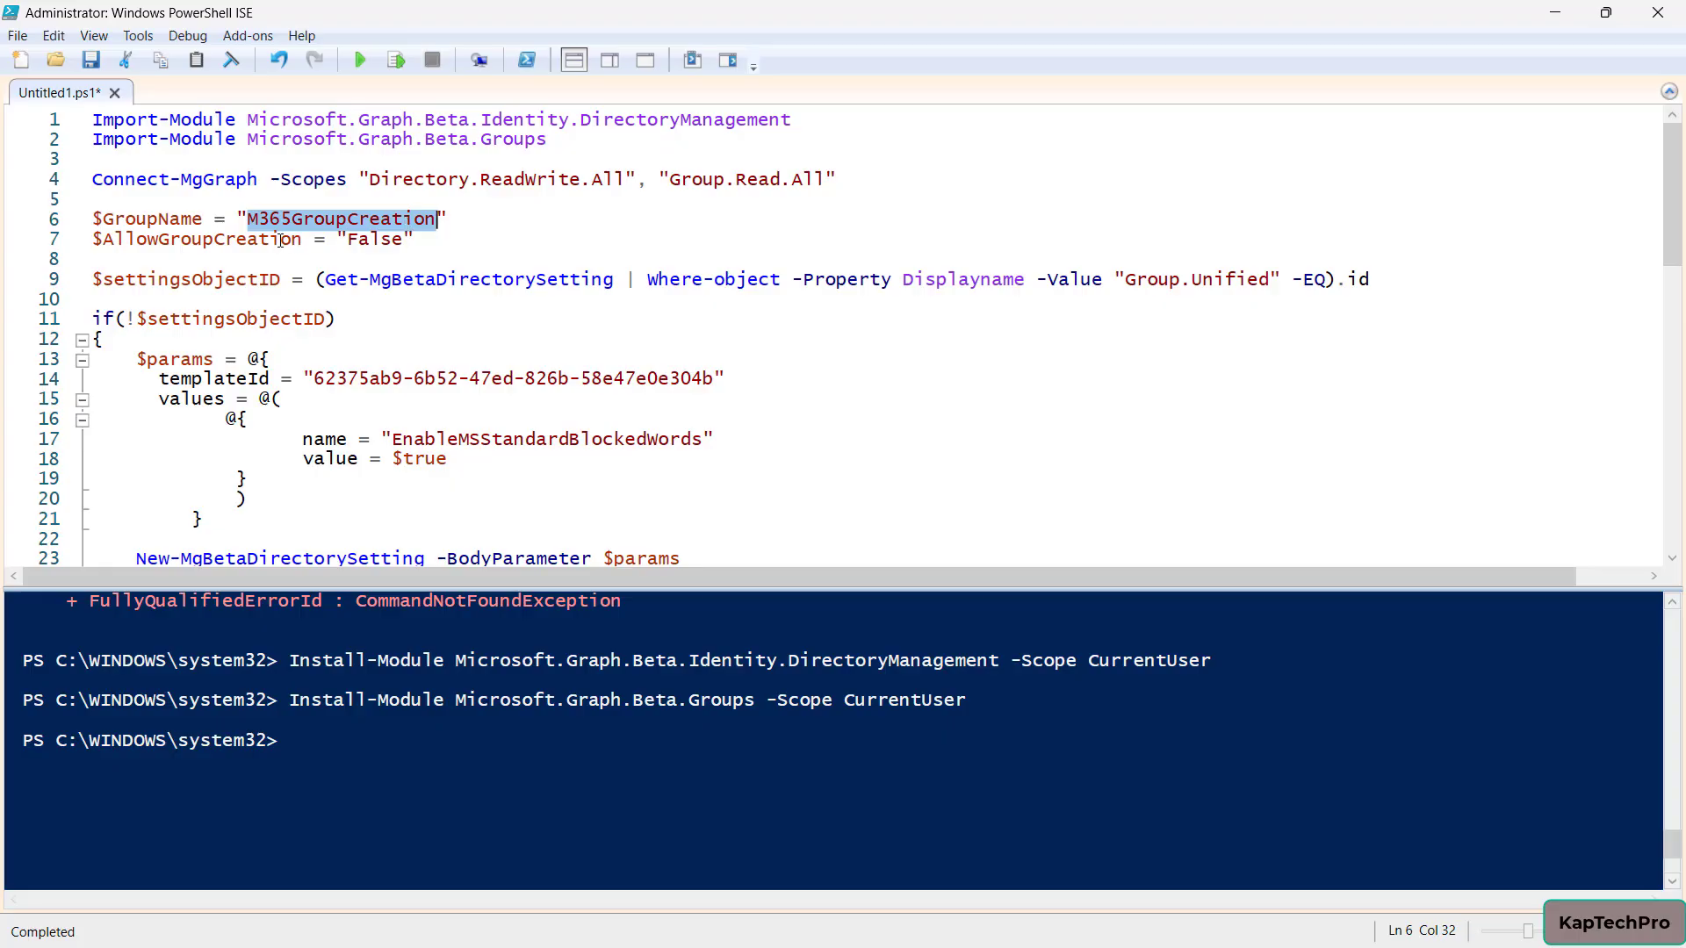
key("BackSpace")
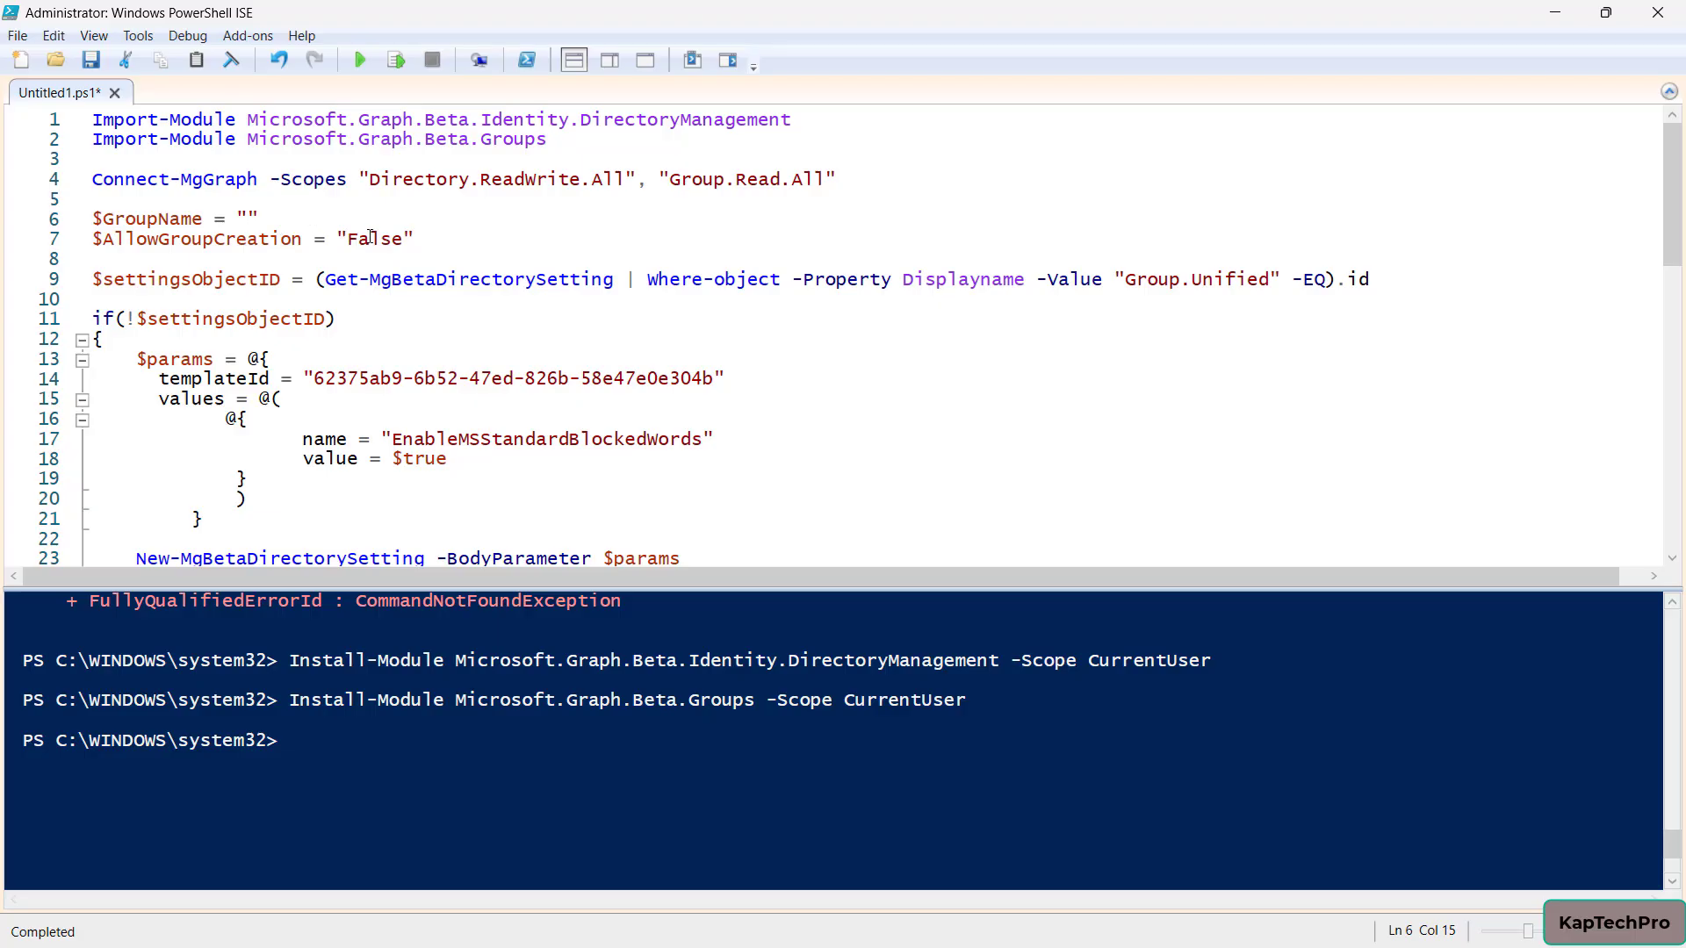
key("ctrl+z")
key("F5")
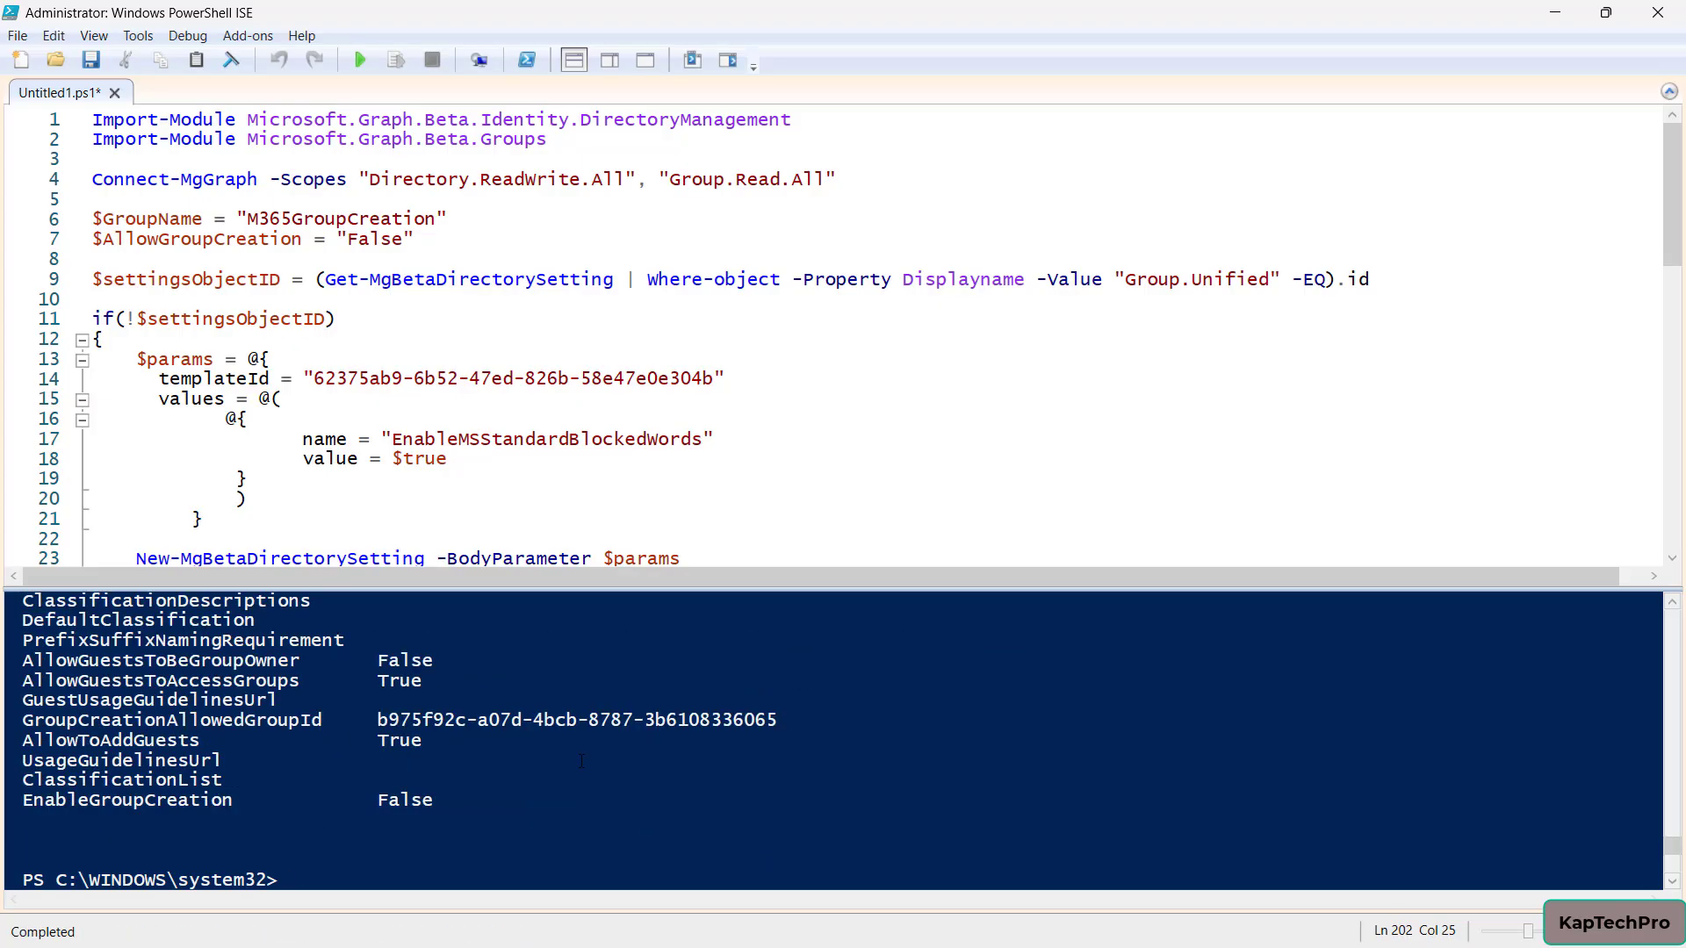
Scroll the console output to confirm EnableGroupCreation False and a populated GroupCreationAllowedGroupId
scroll(581, 760, "up", 4)
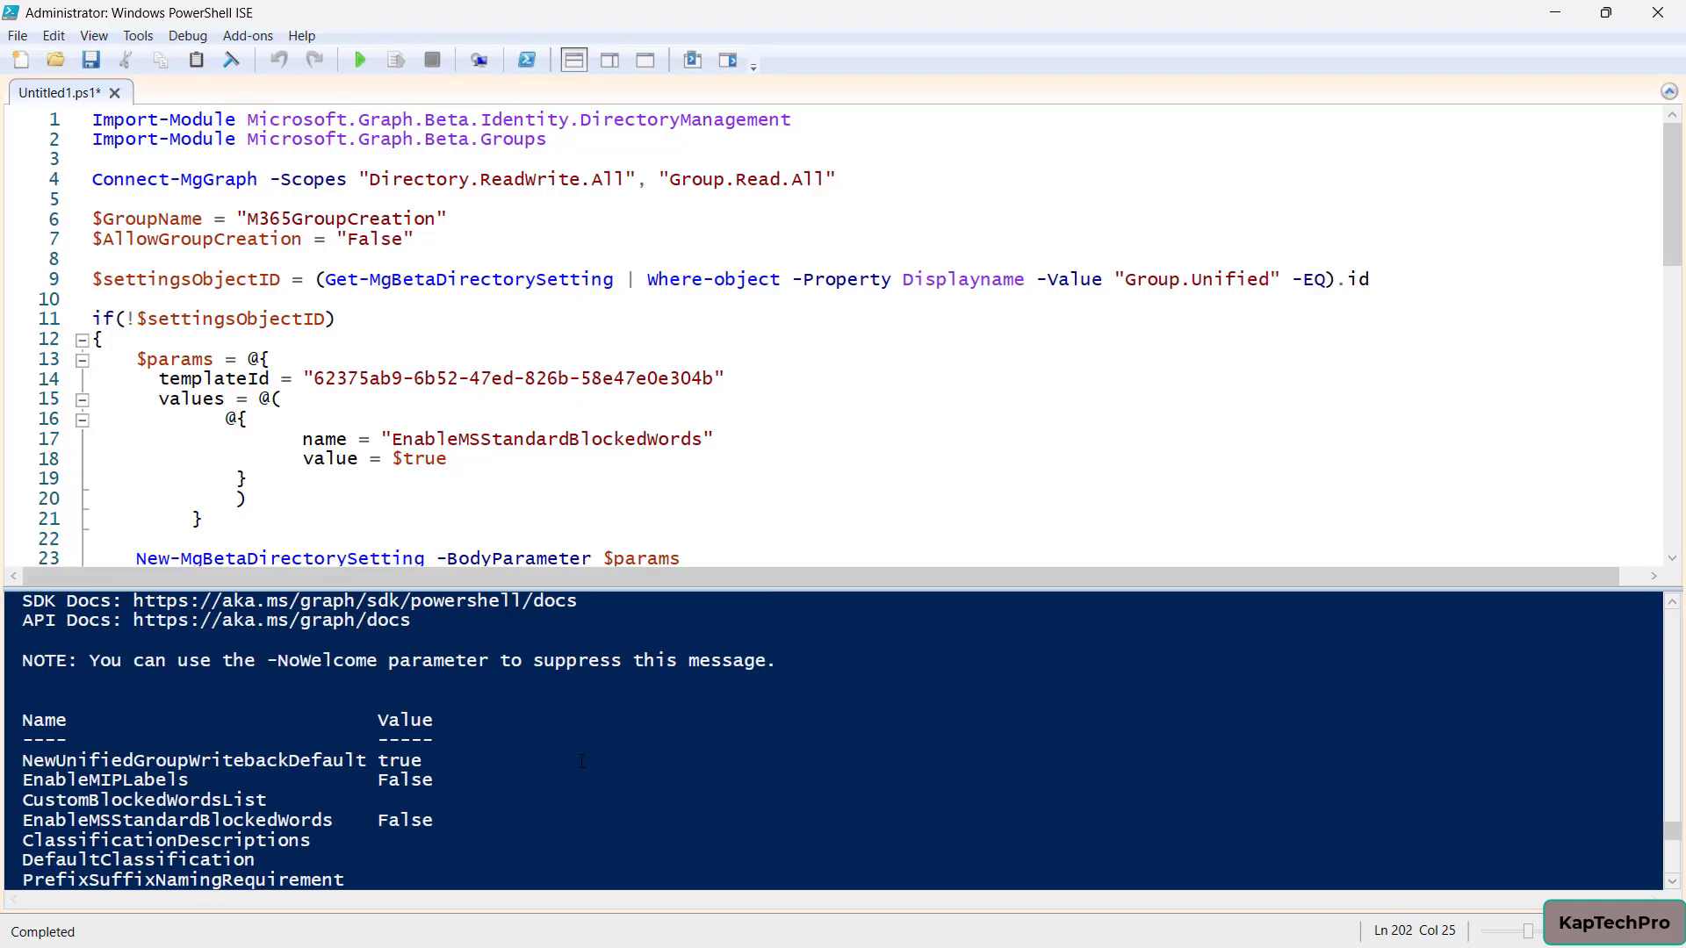
scroll(581, 760, "down", 2)
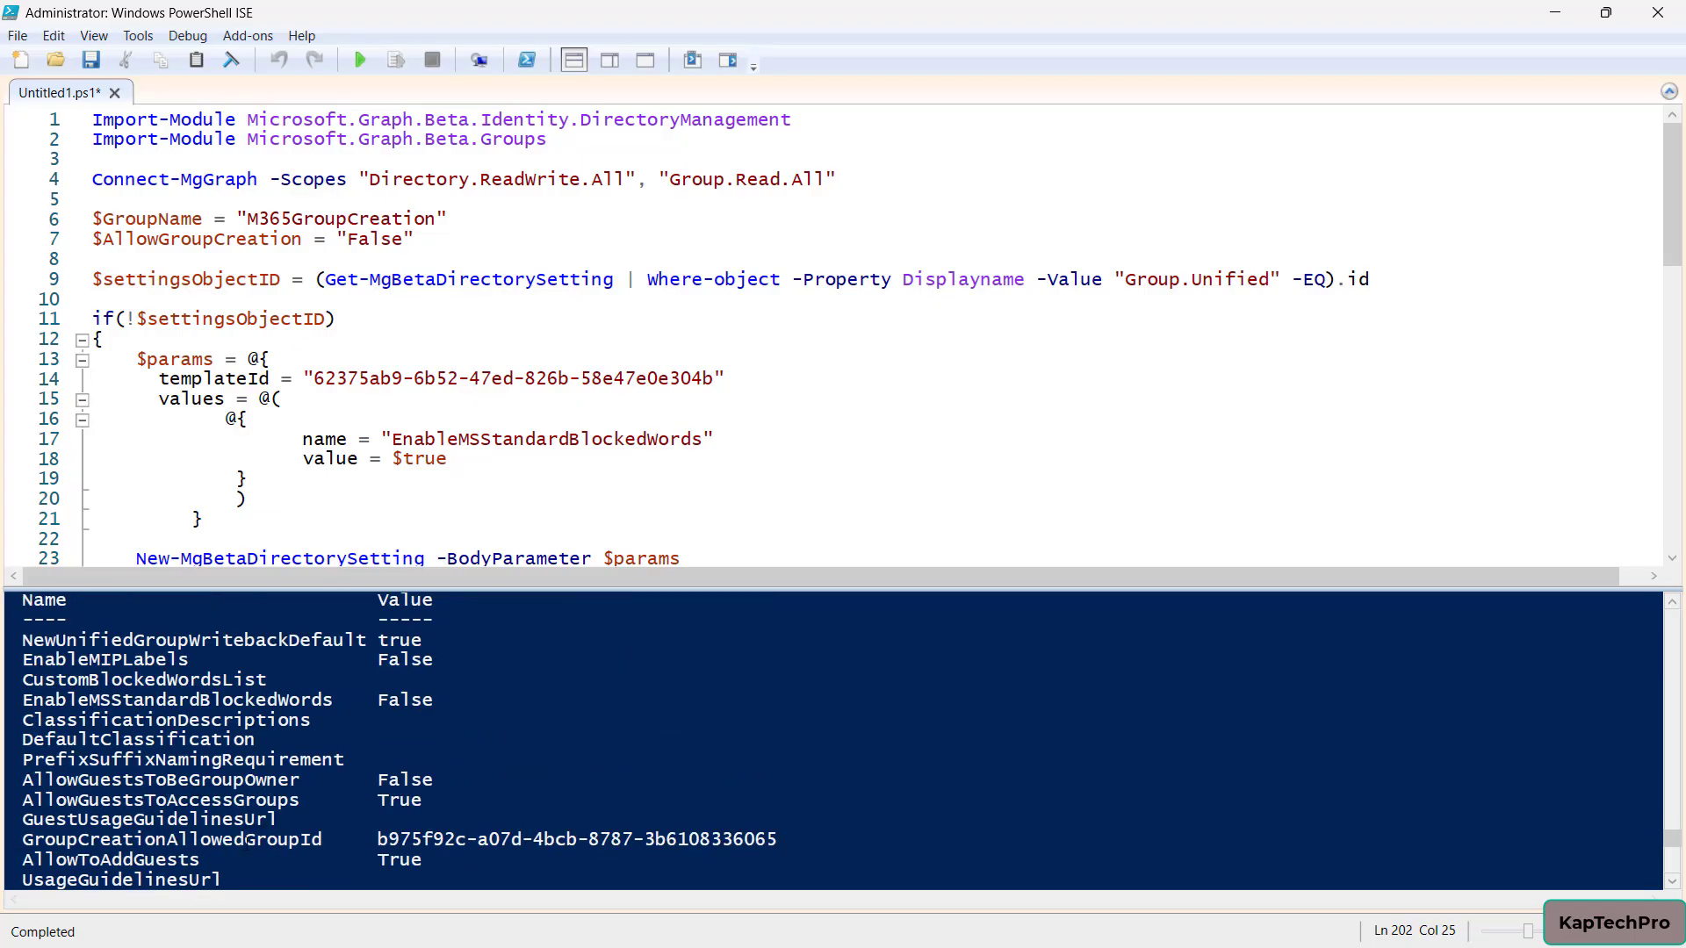
scroll(246, 842, "down", 2)
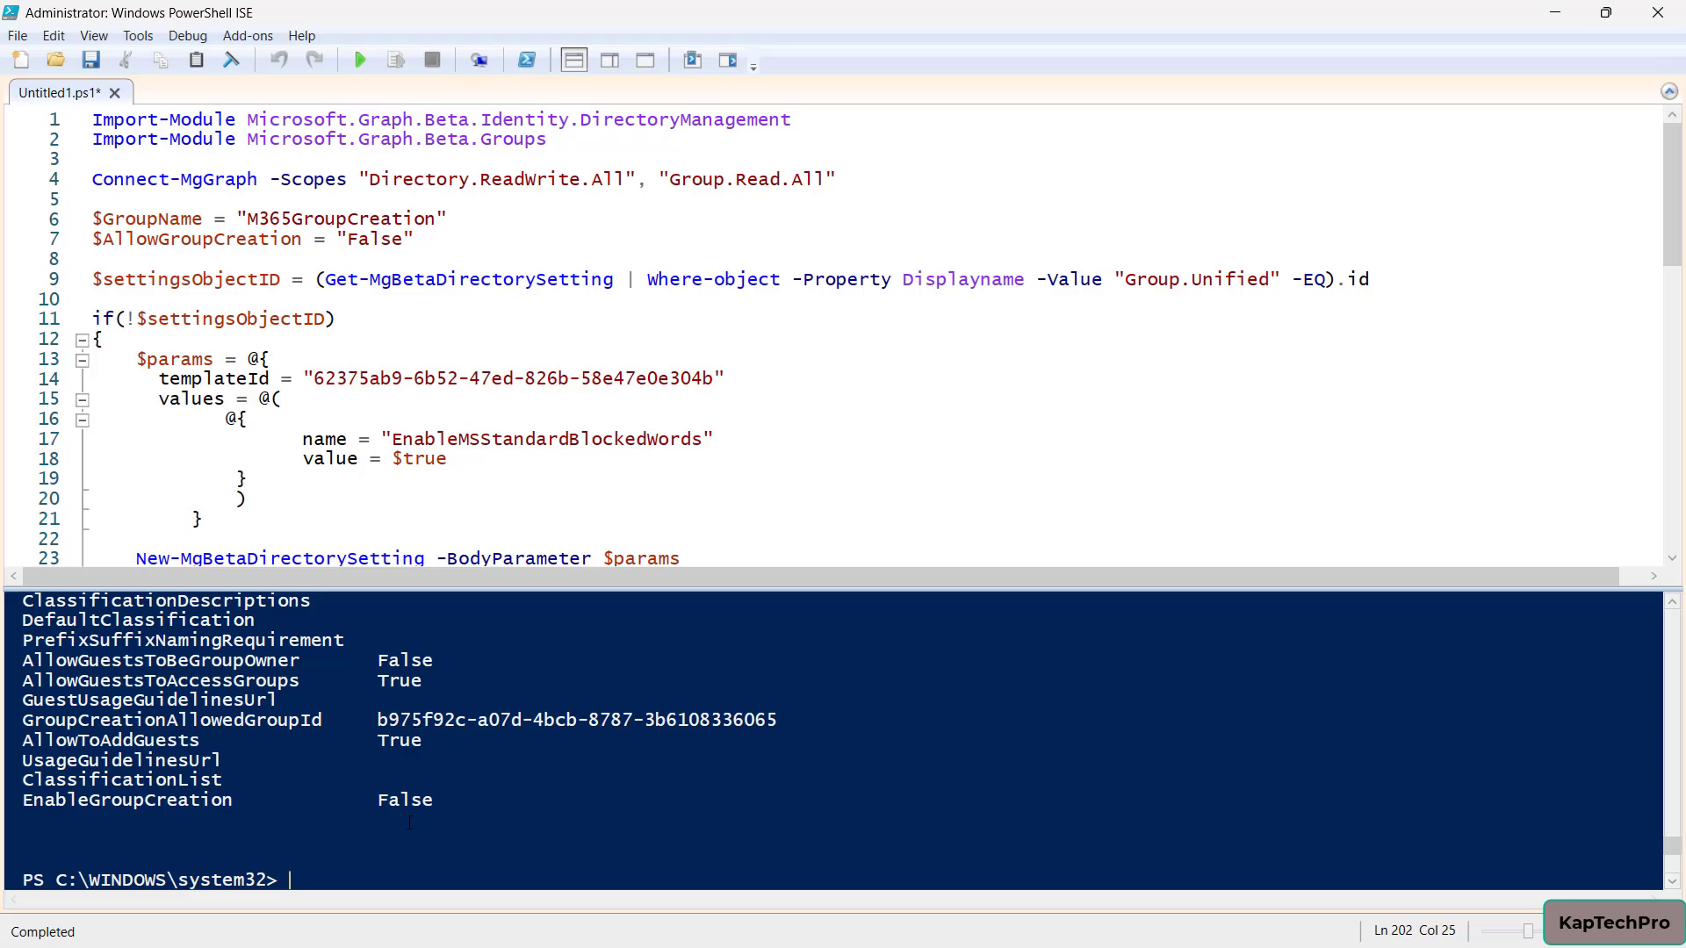
scroll(409, 822, "down", 1)
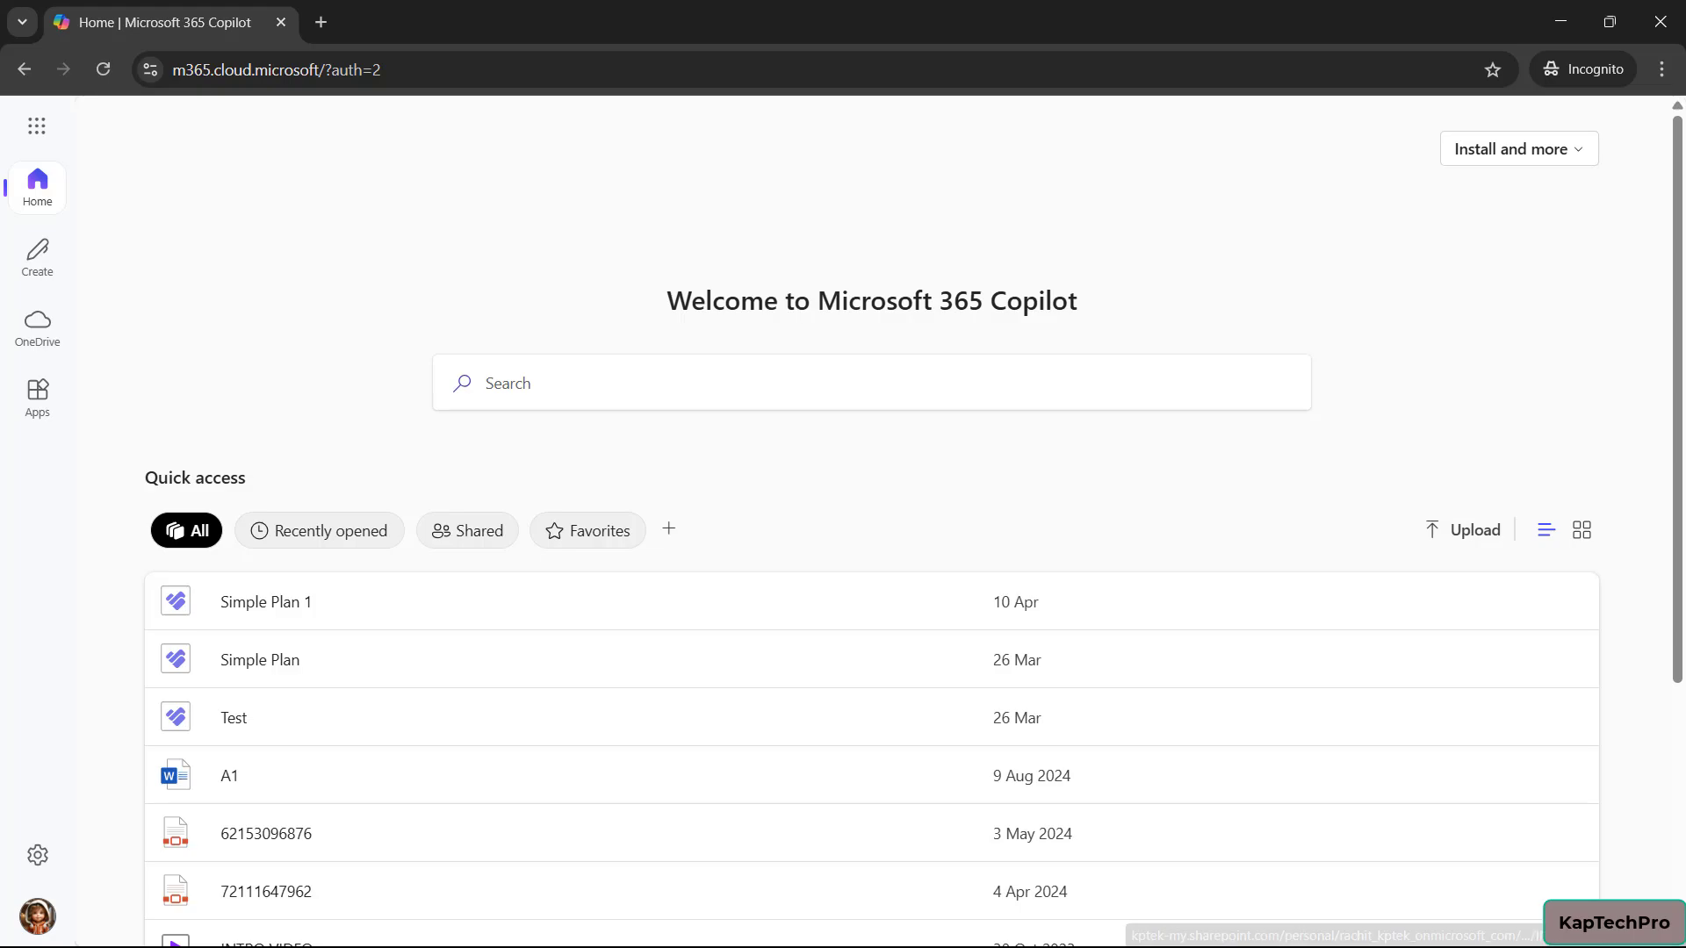
Check the signed-in regular user and launch Outlook from the App launcher in a new tab
left_click(36, 915)
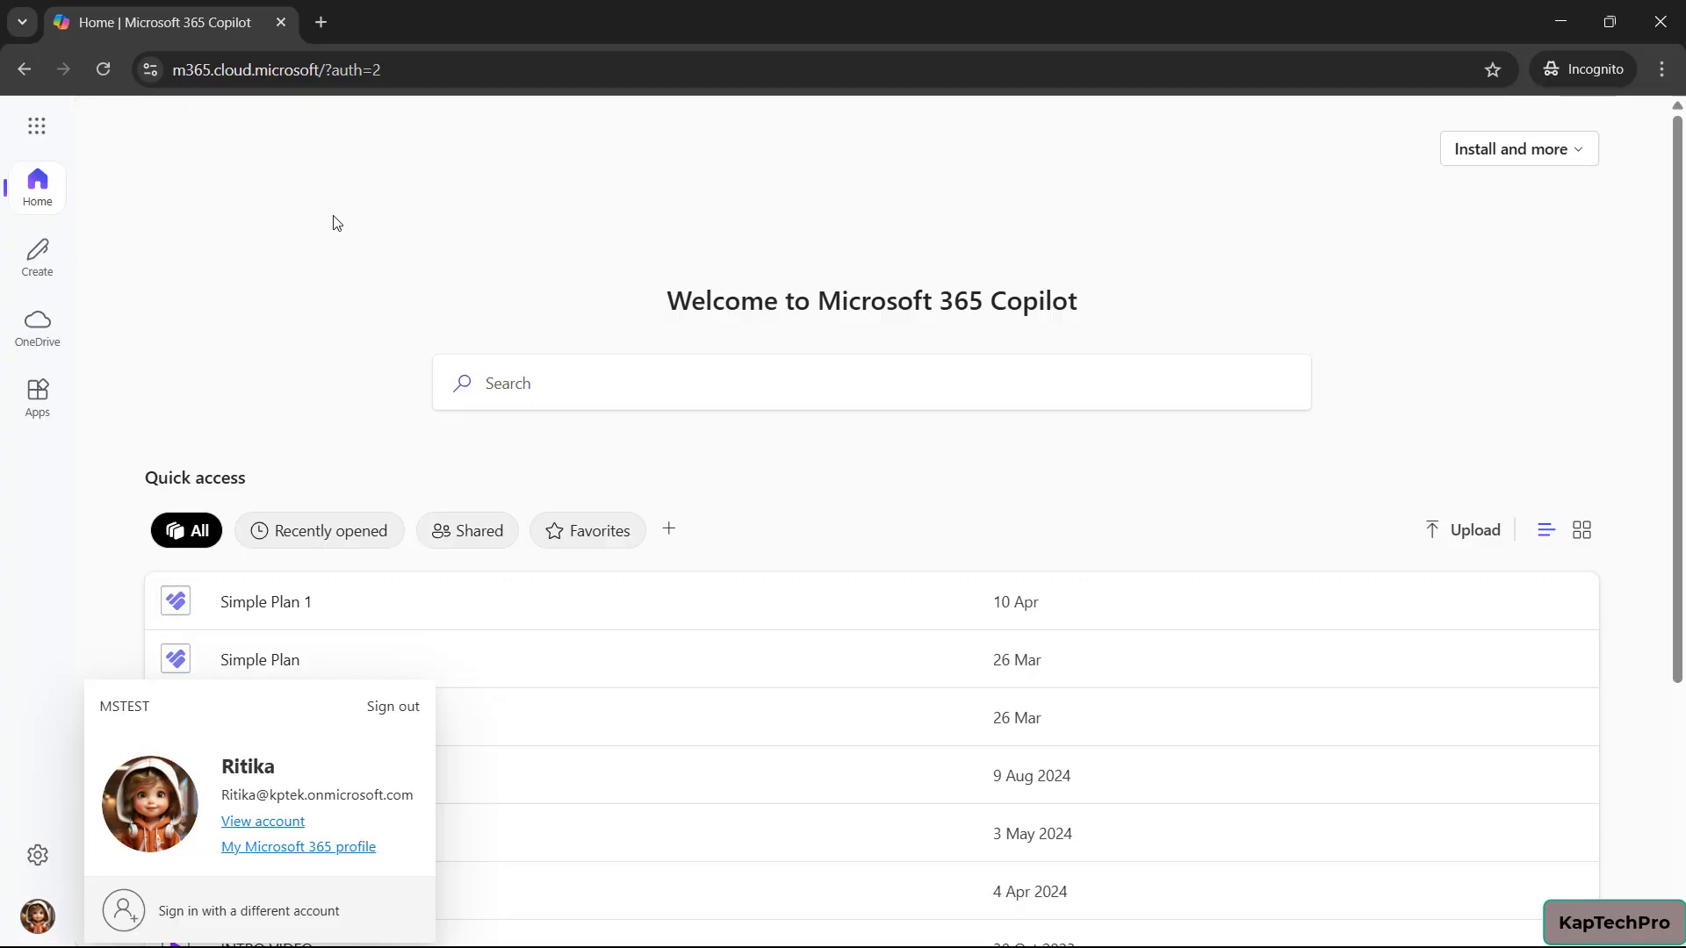
left_click(37, 126)
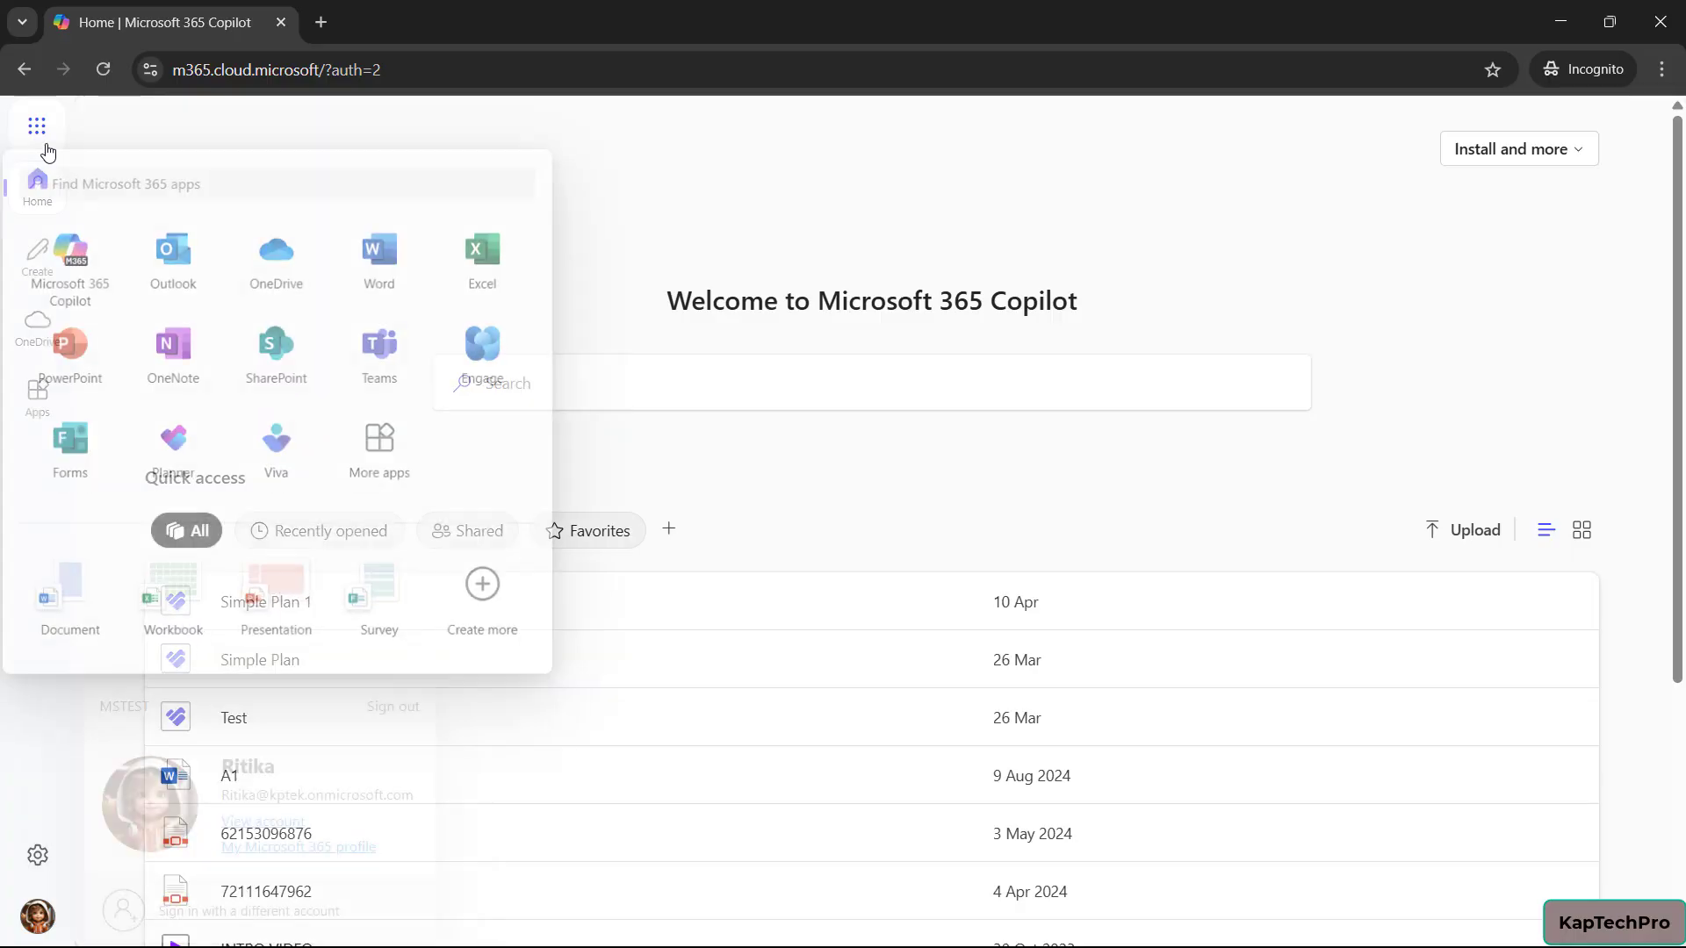
left_click(107, 74)
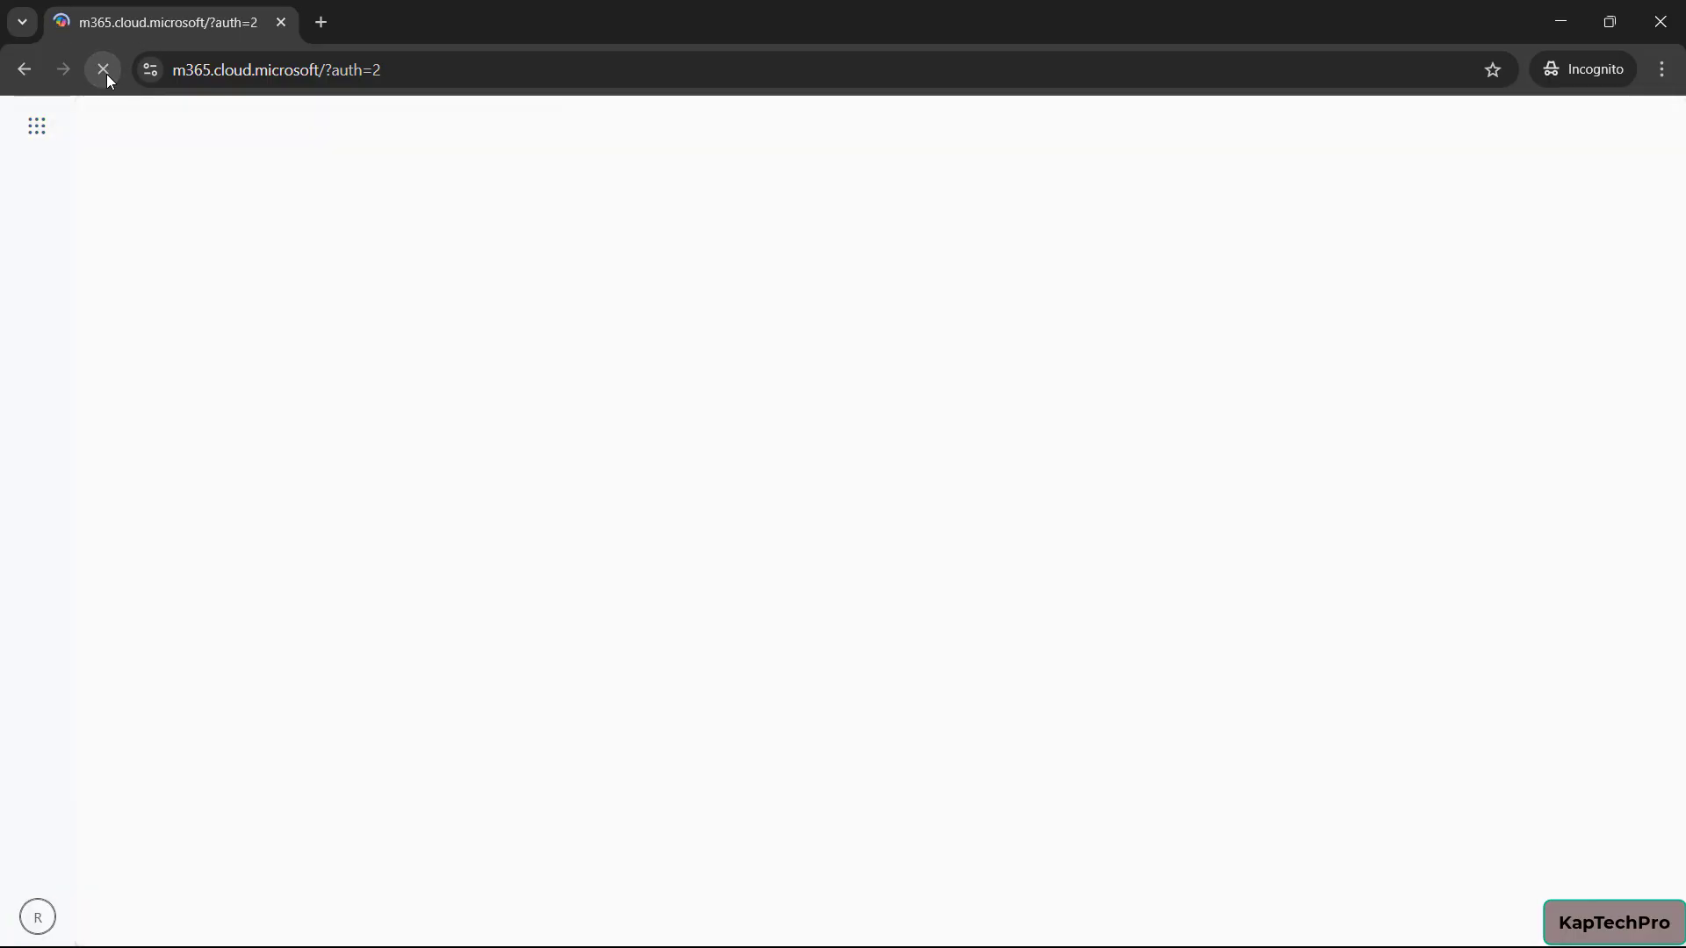
left_click(37, 123)
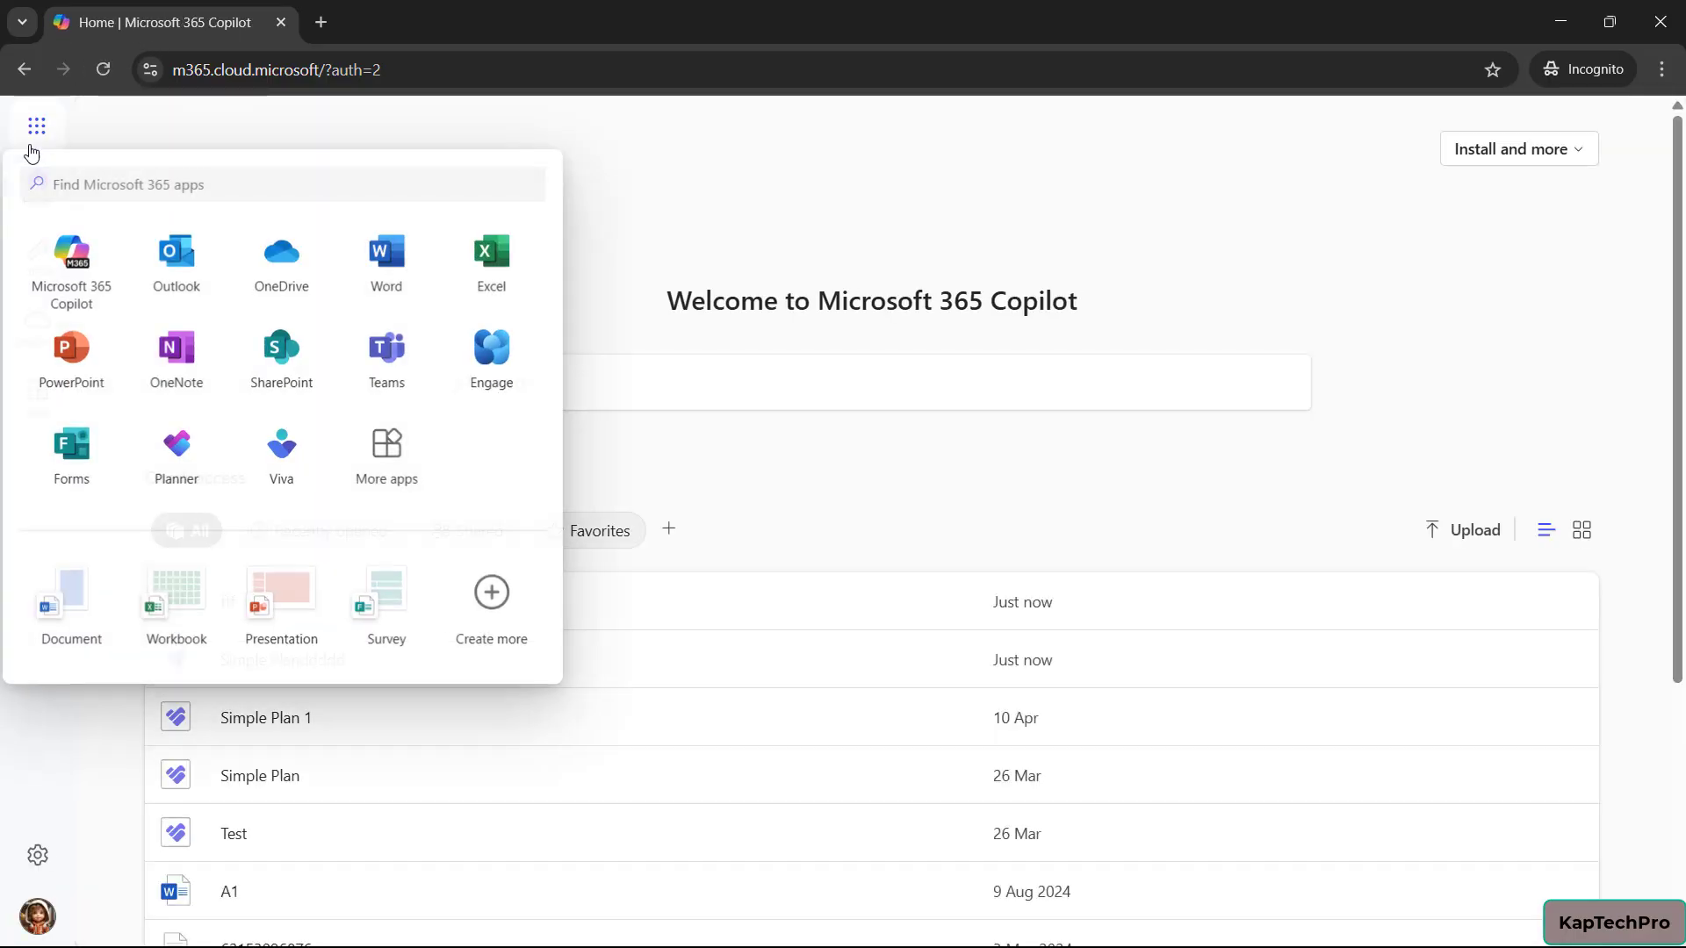
left_click(171, 264)
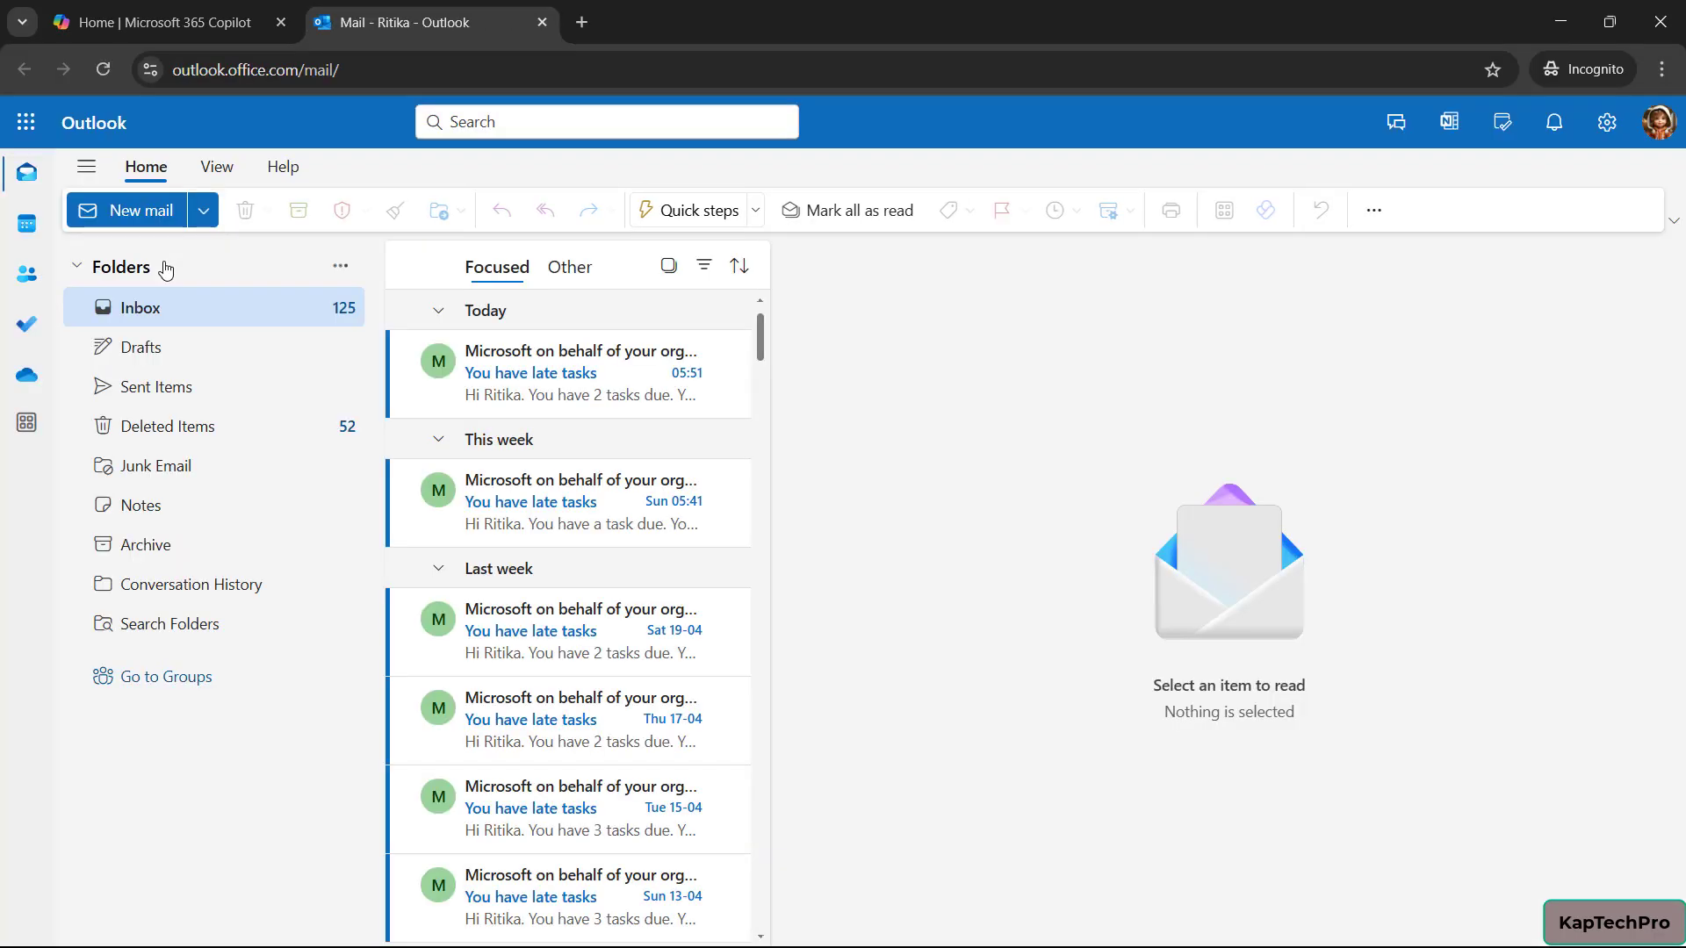
Go to Outlook's Groups page and confirm the New group option is greyed out
left_click(26, 273)
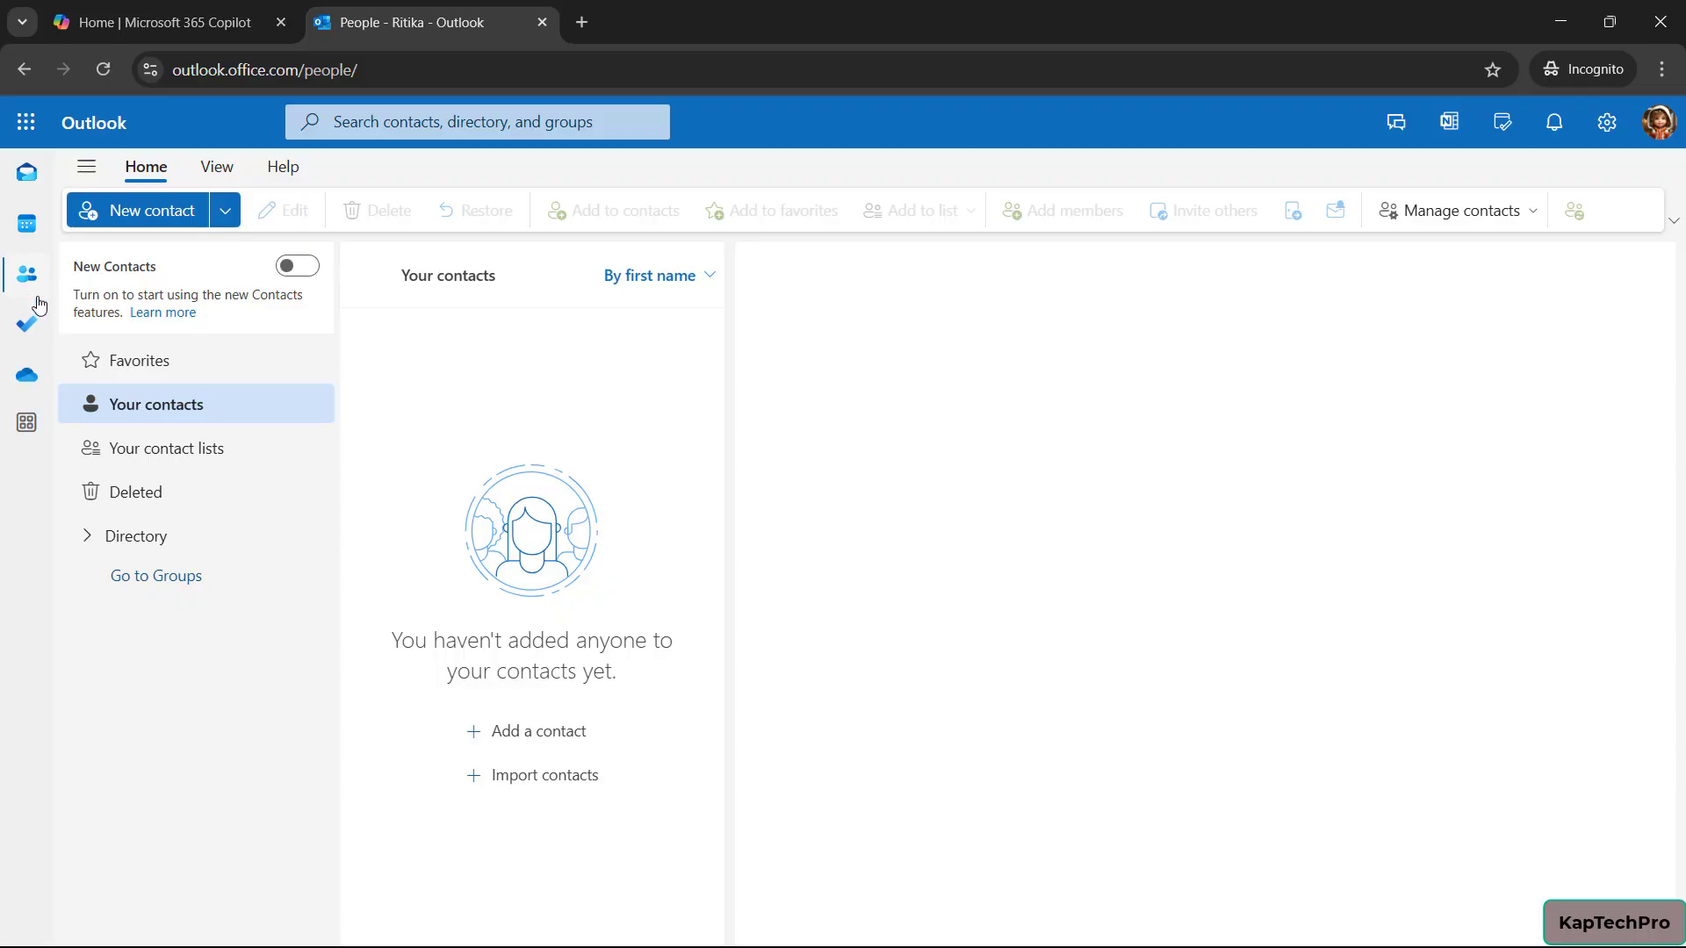
left_click(146, 579)
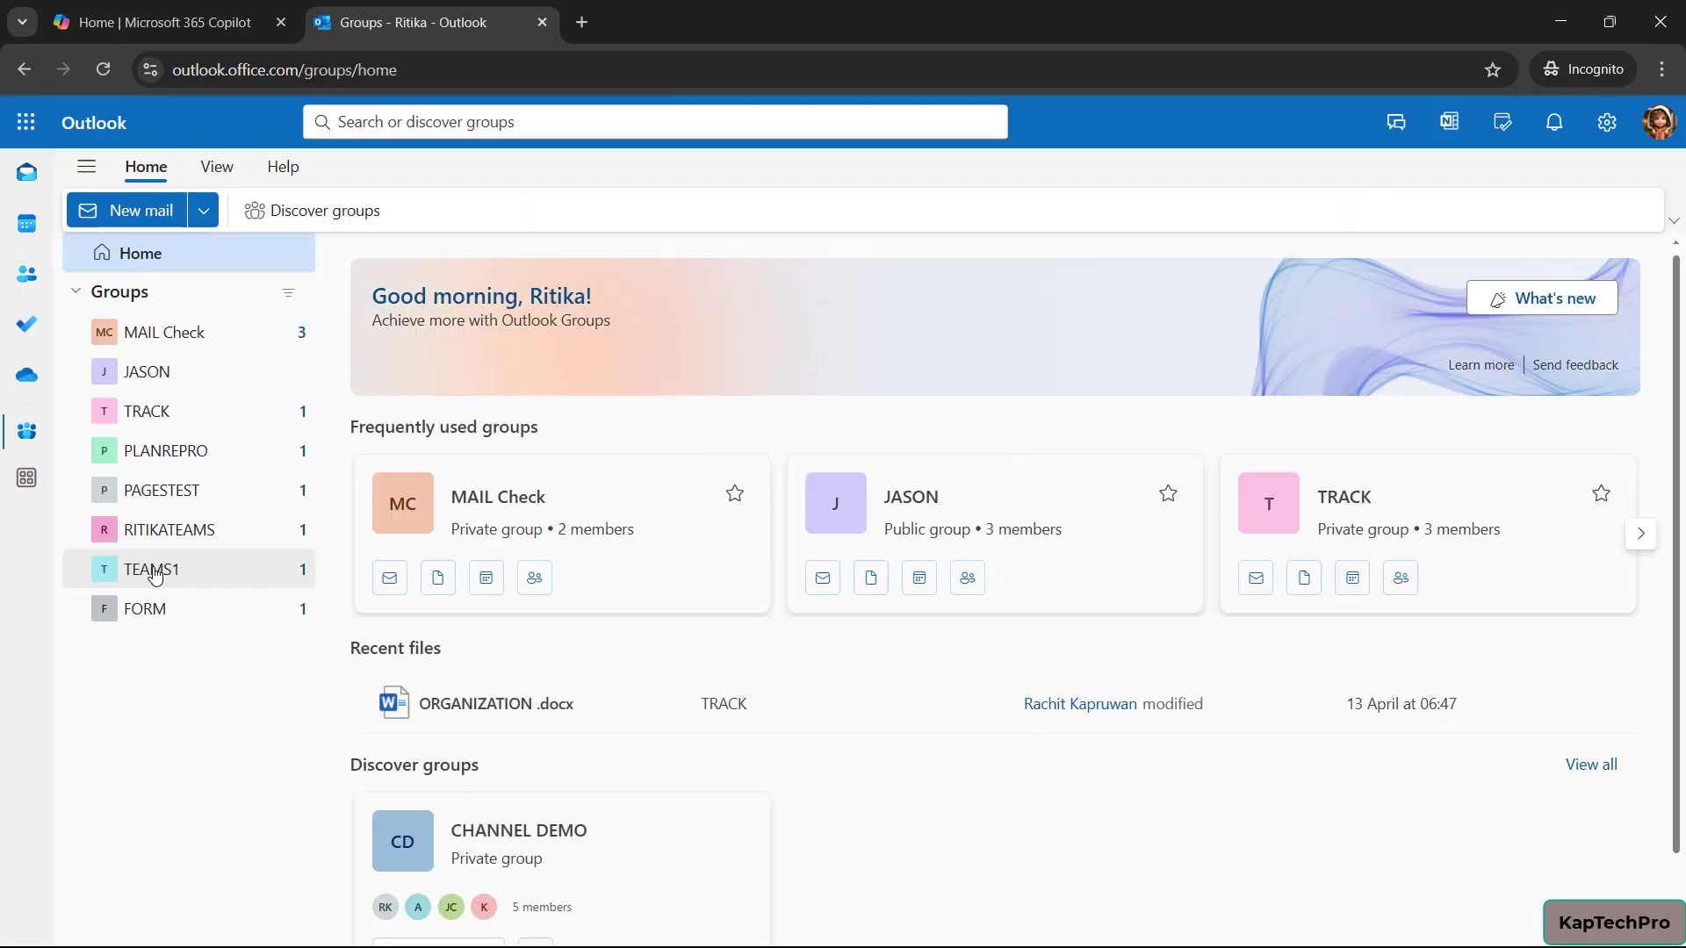
left_click(209, 219)
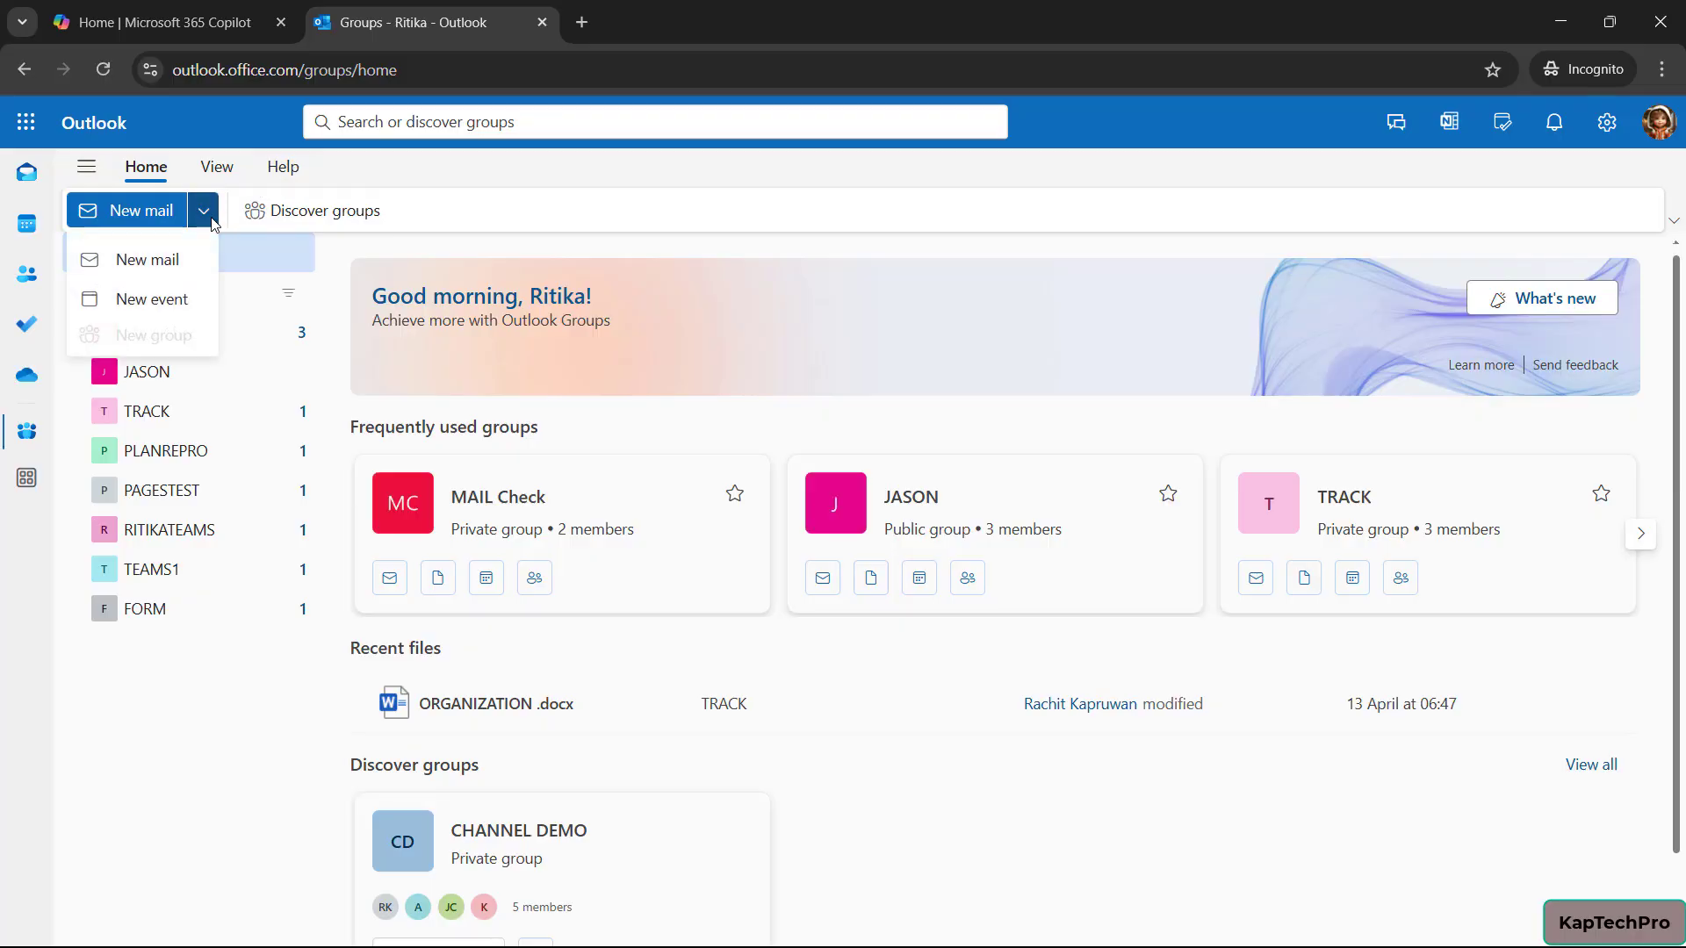
Open the MAIL Check group, confirm New group is still unavailable, then return to the admin center
left_click(145, 341)
left_click(154, 338)
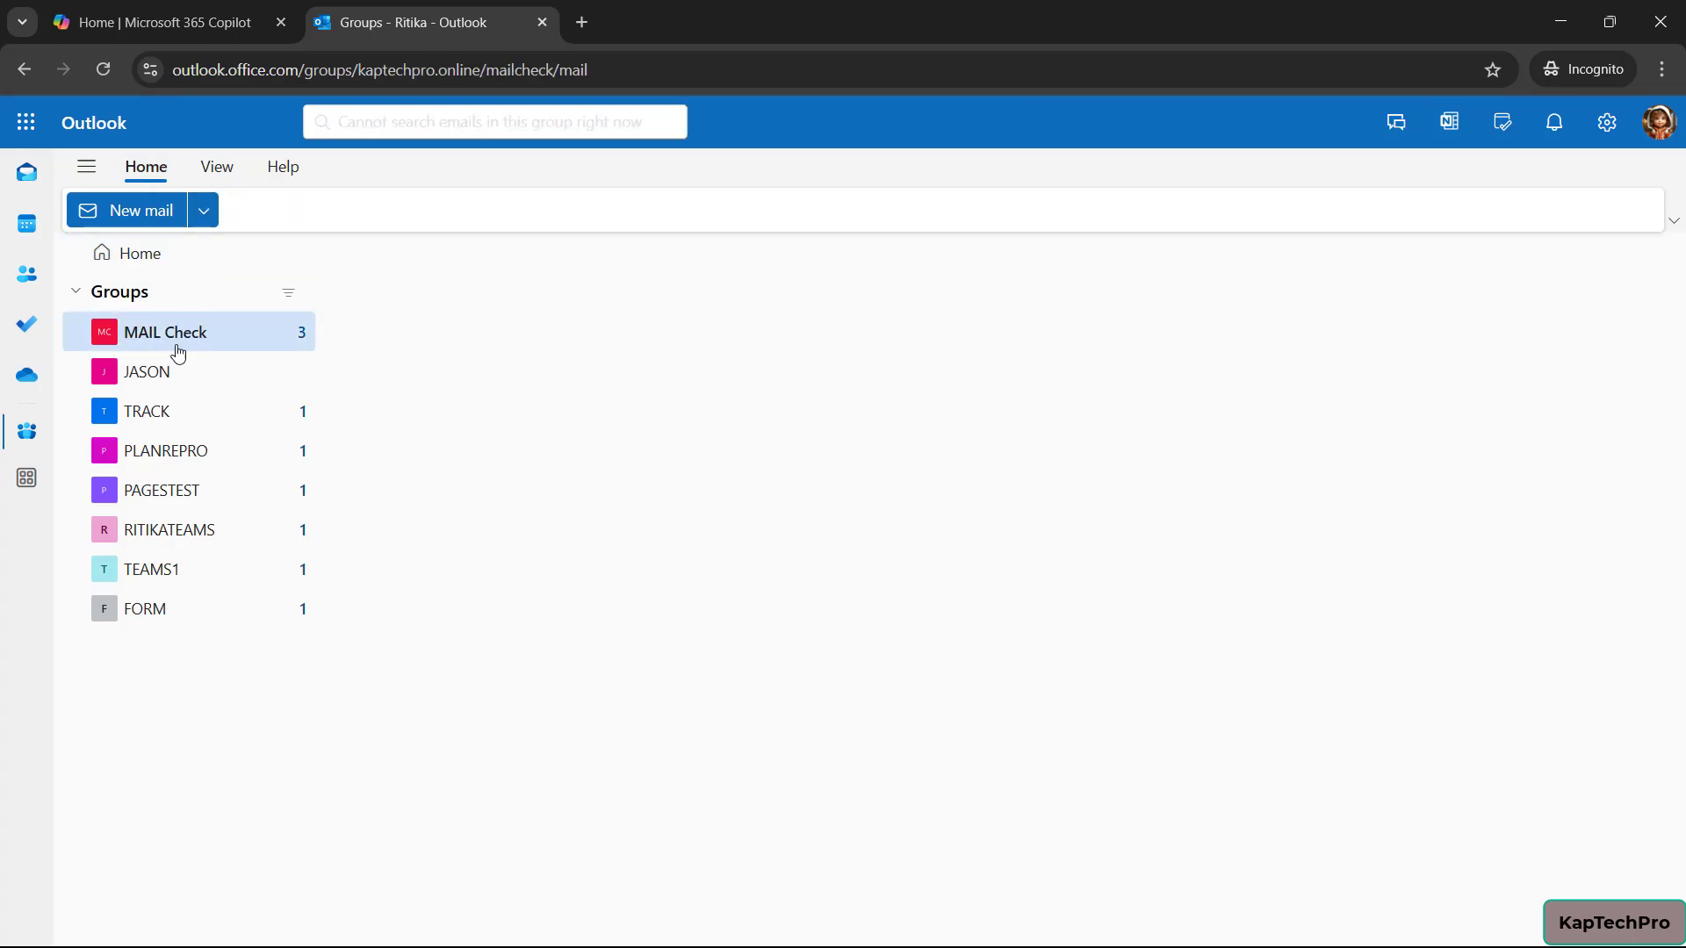
left_click(202, 215)
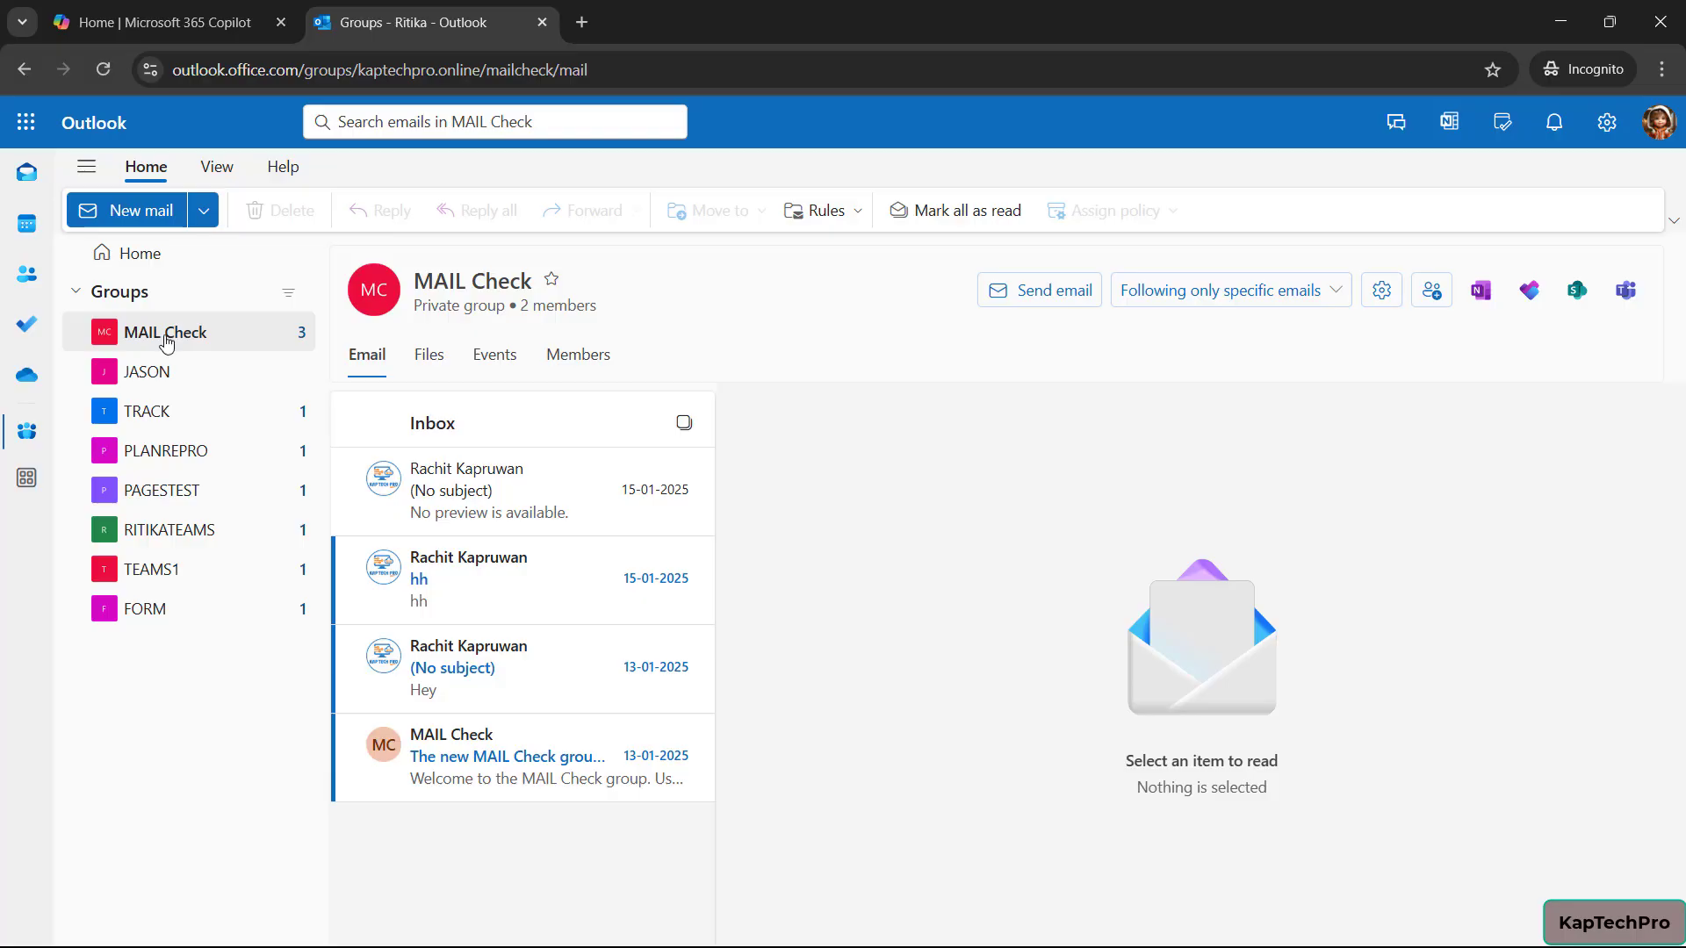
left_click(203, 211)
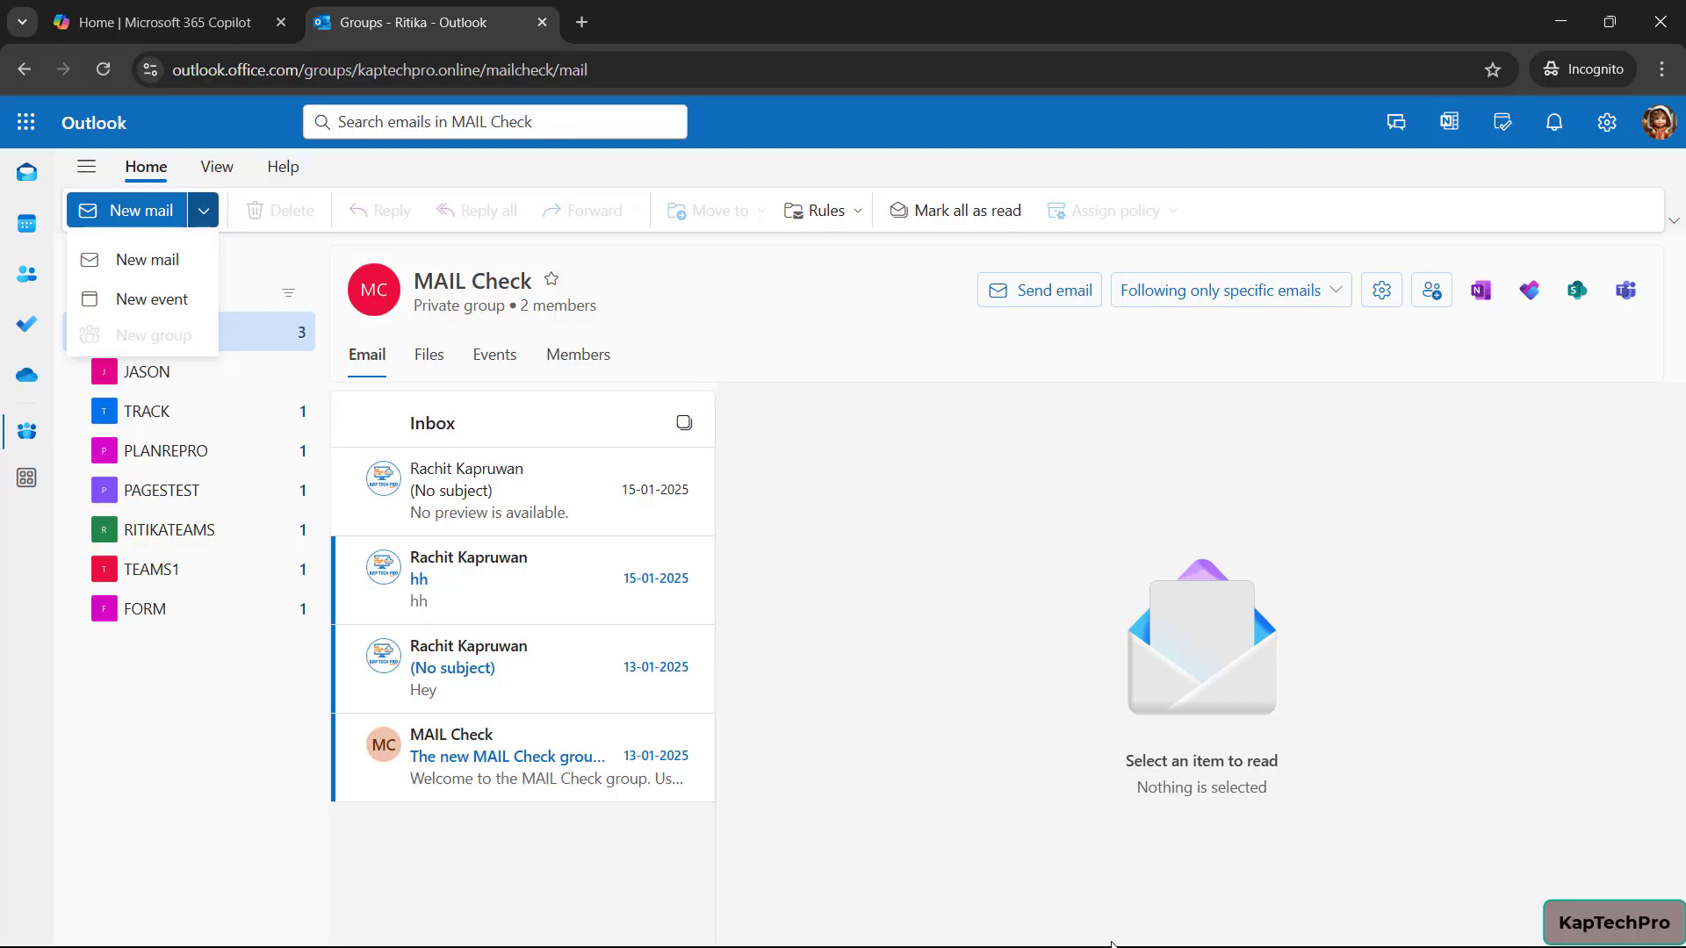
key("super")
left_click(823, 924)
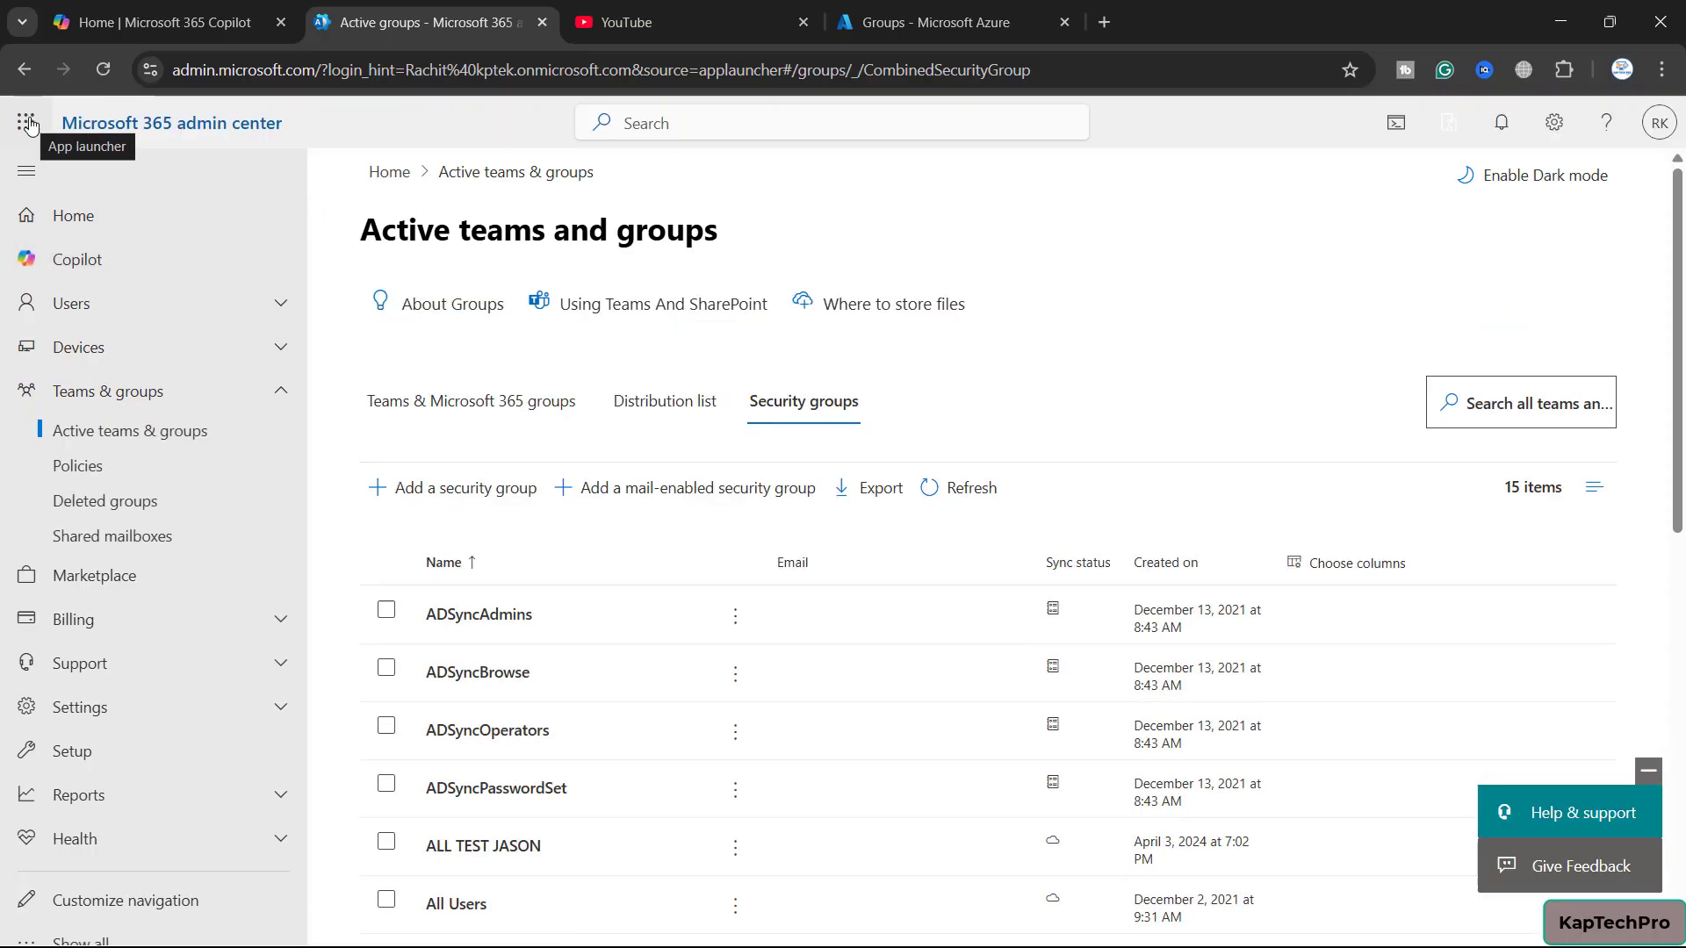
As the admin, open Outlook's Groups page and bring up the New group form, then cancel it
left_click(27, 122)
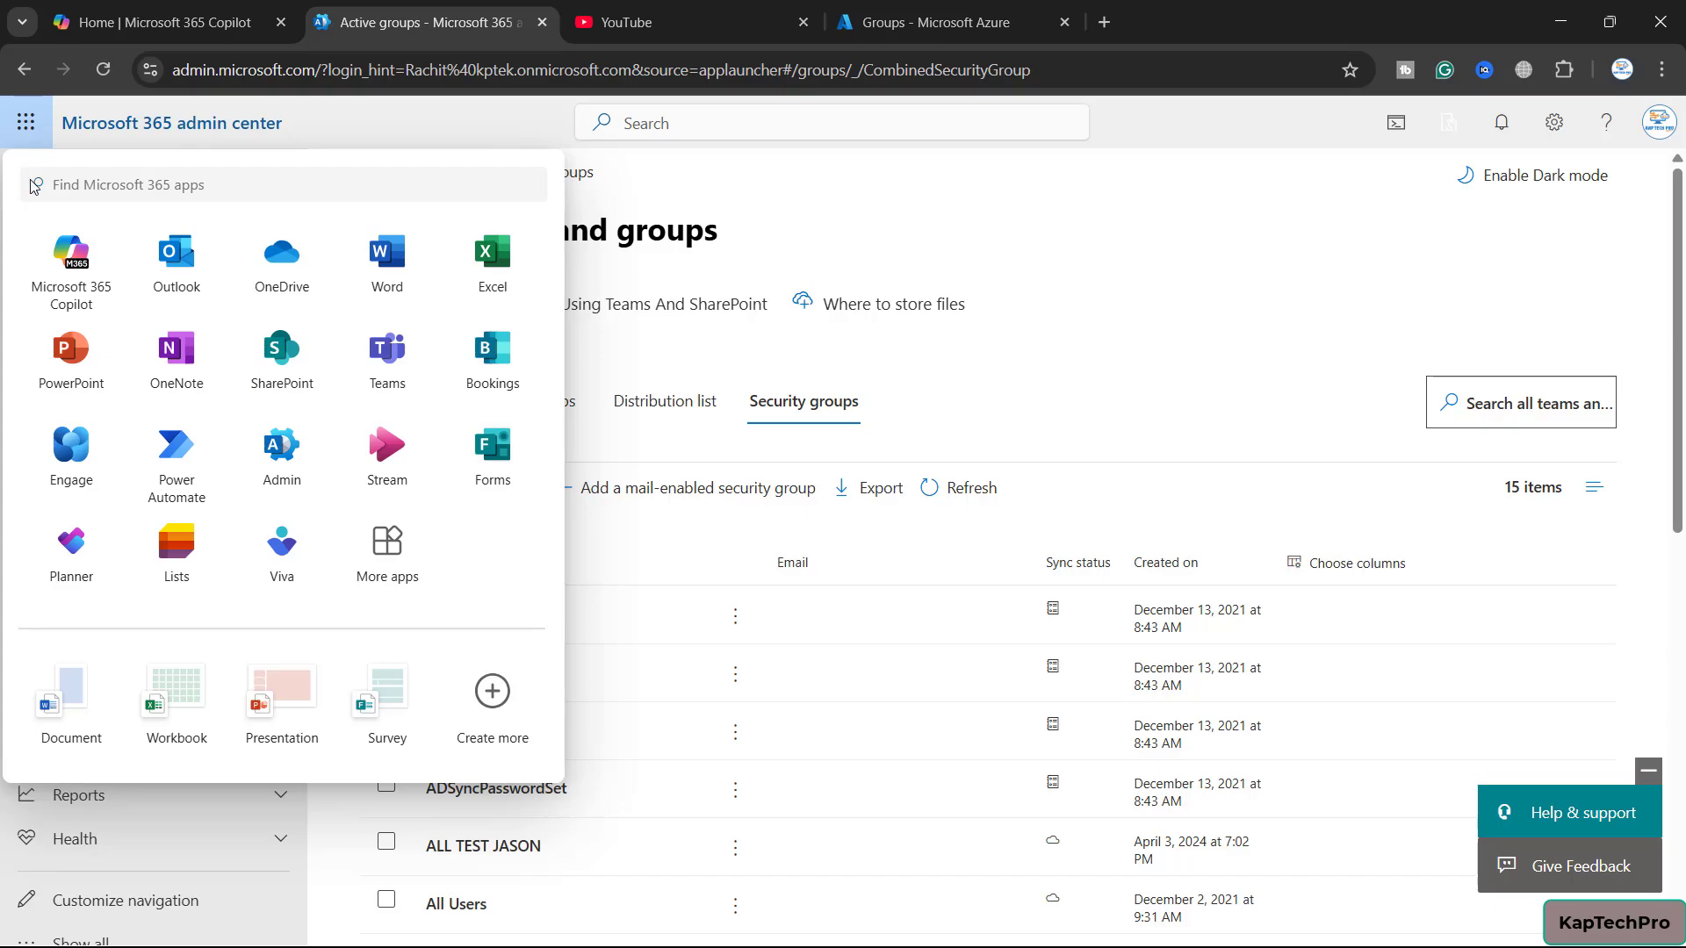
left_click(178, 259)
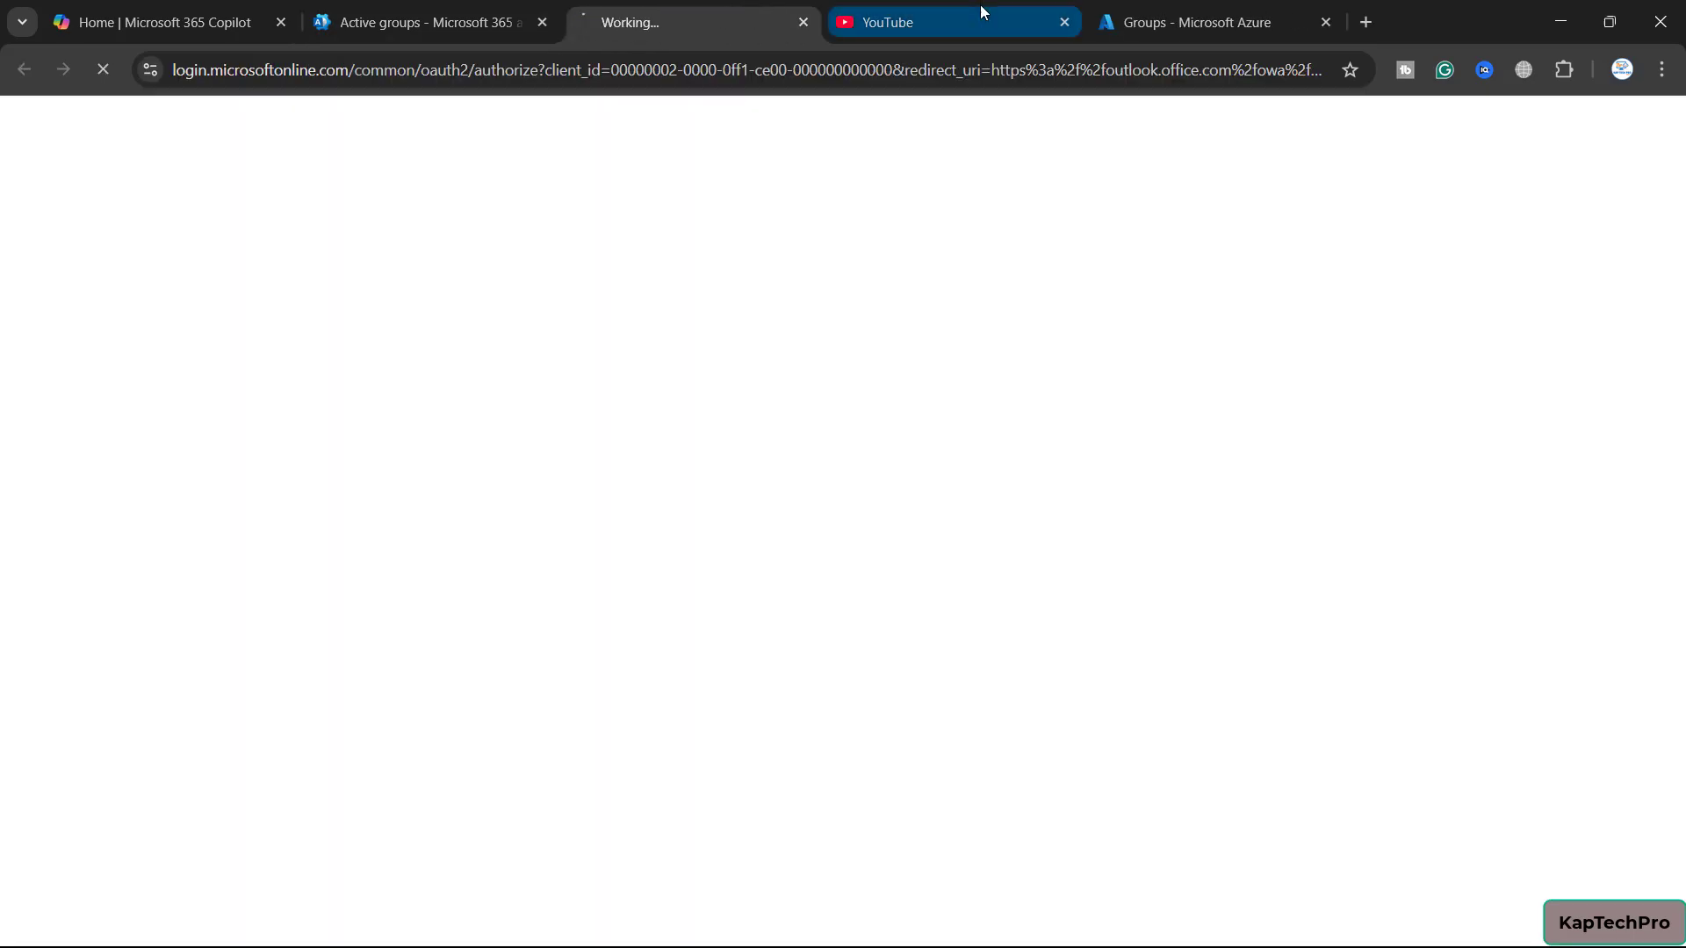
left_click(1064, 22)
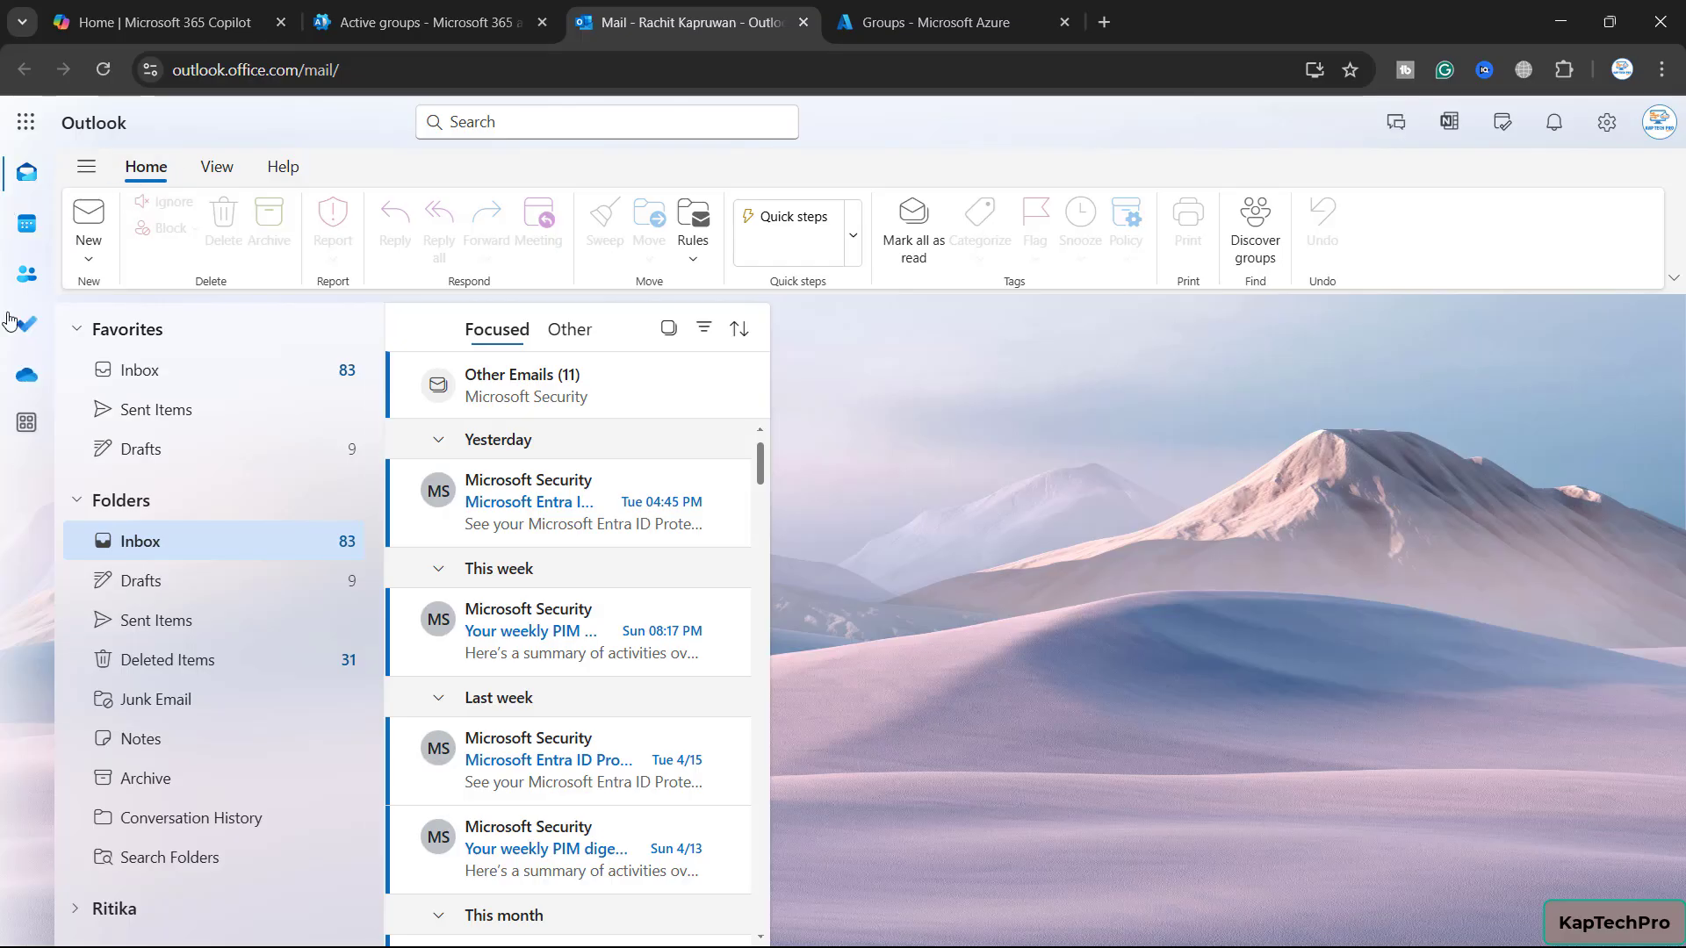
left_click(25, 288)
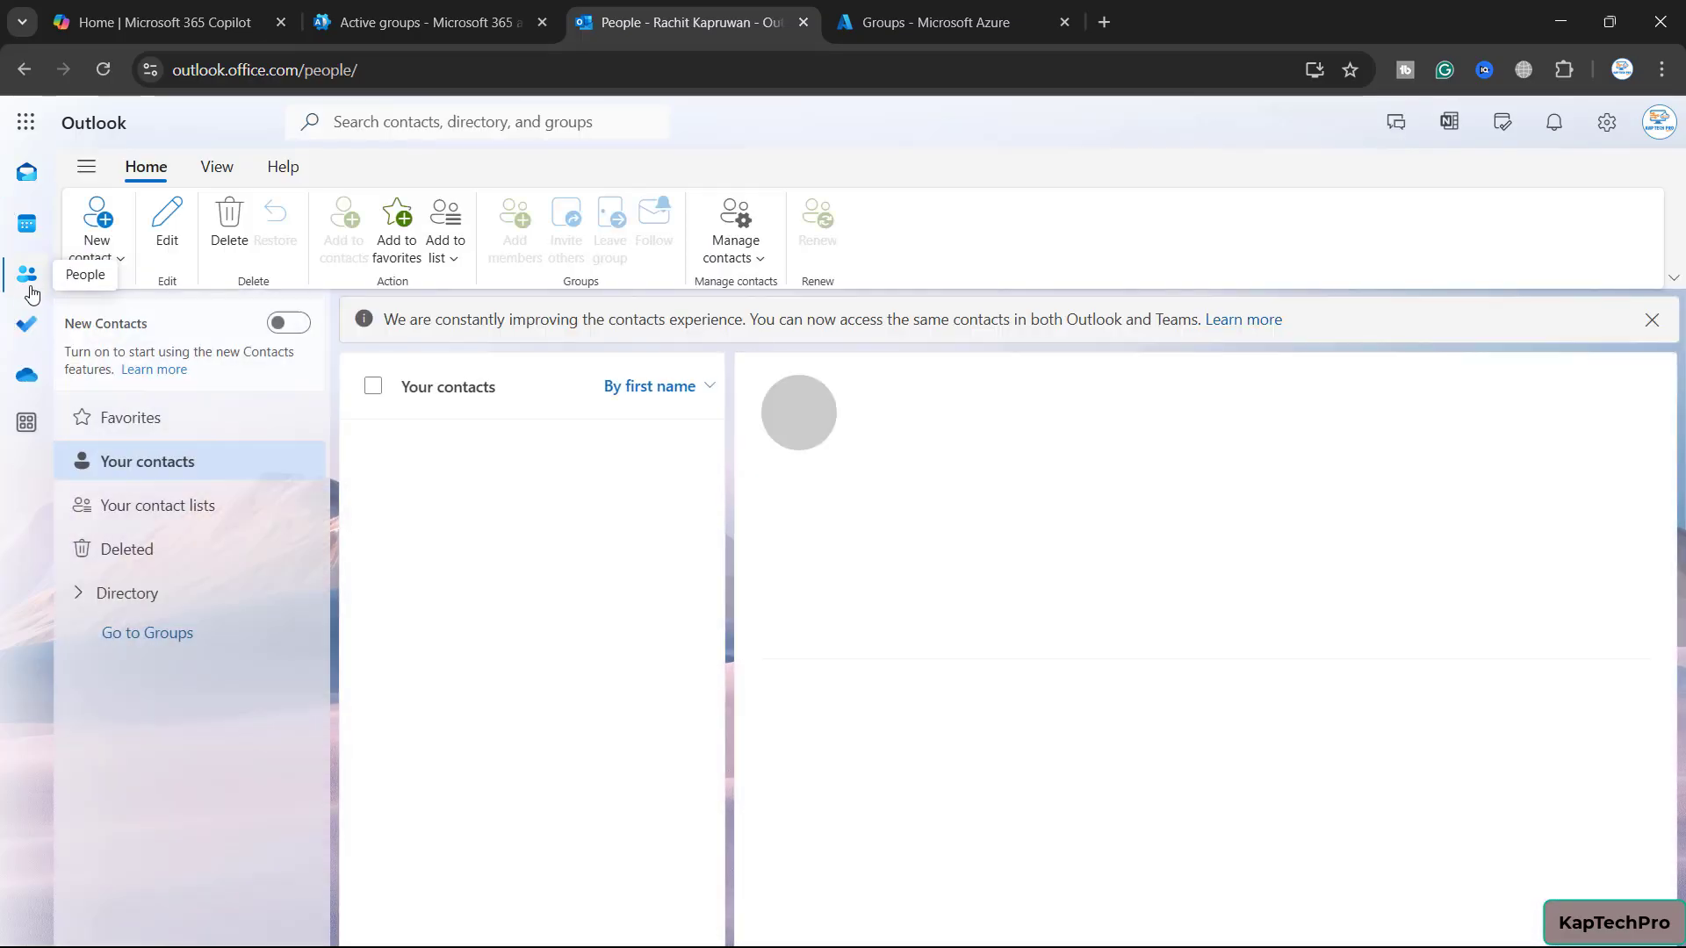
left_click(158, 634)
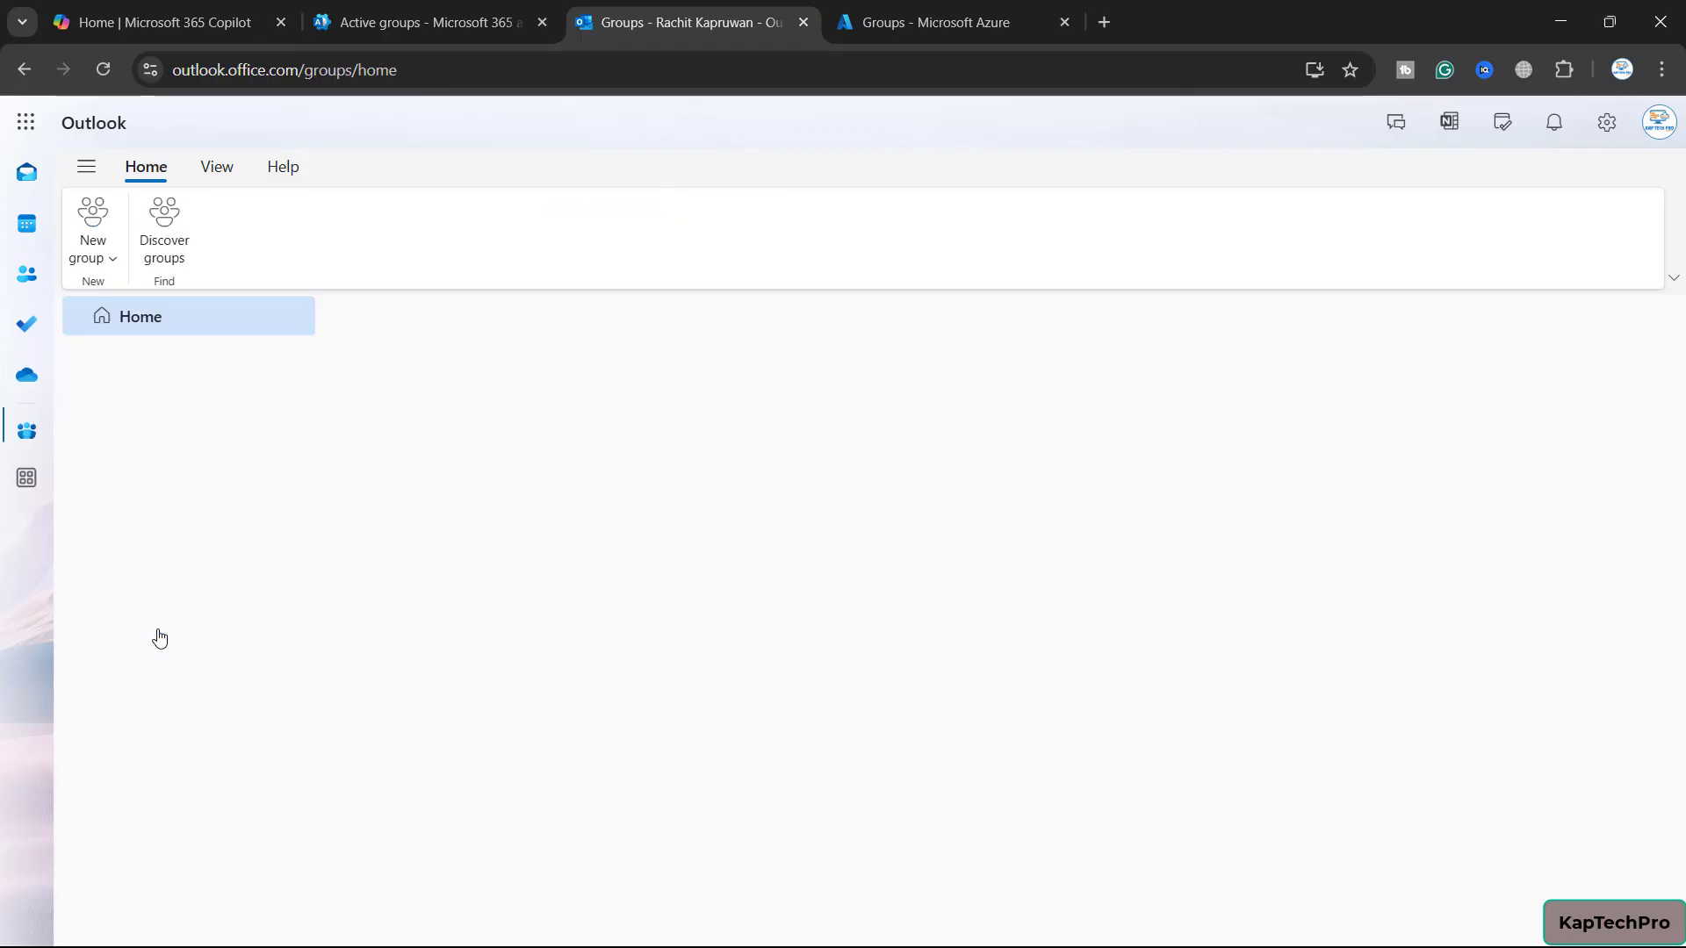
left_click(112, 266)
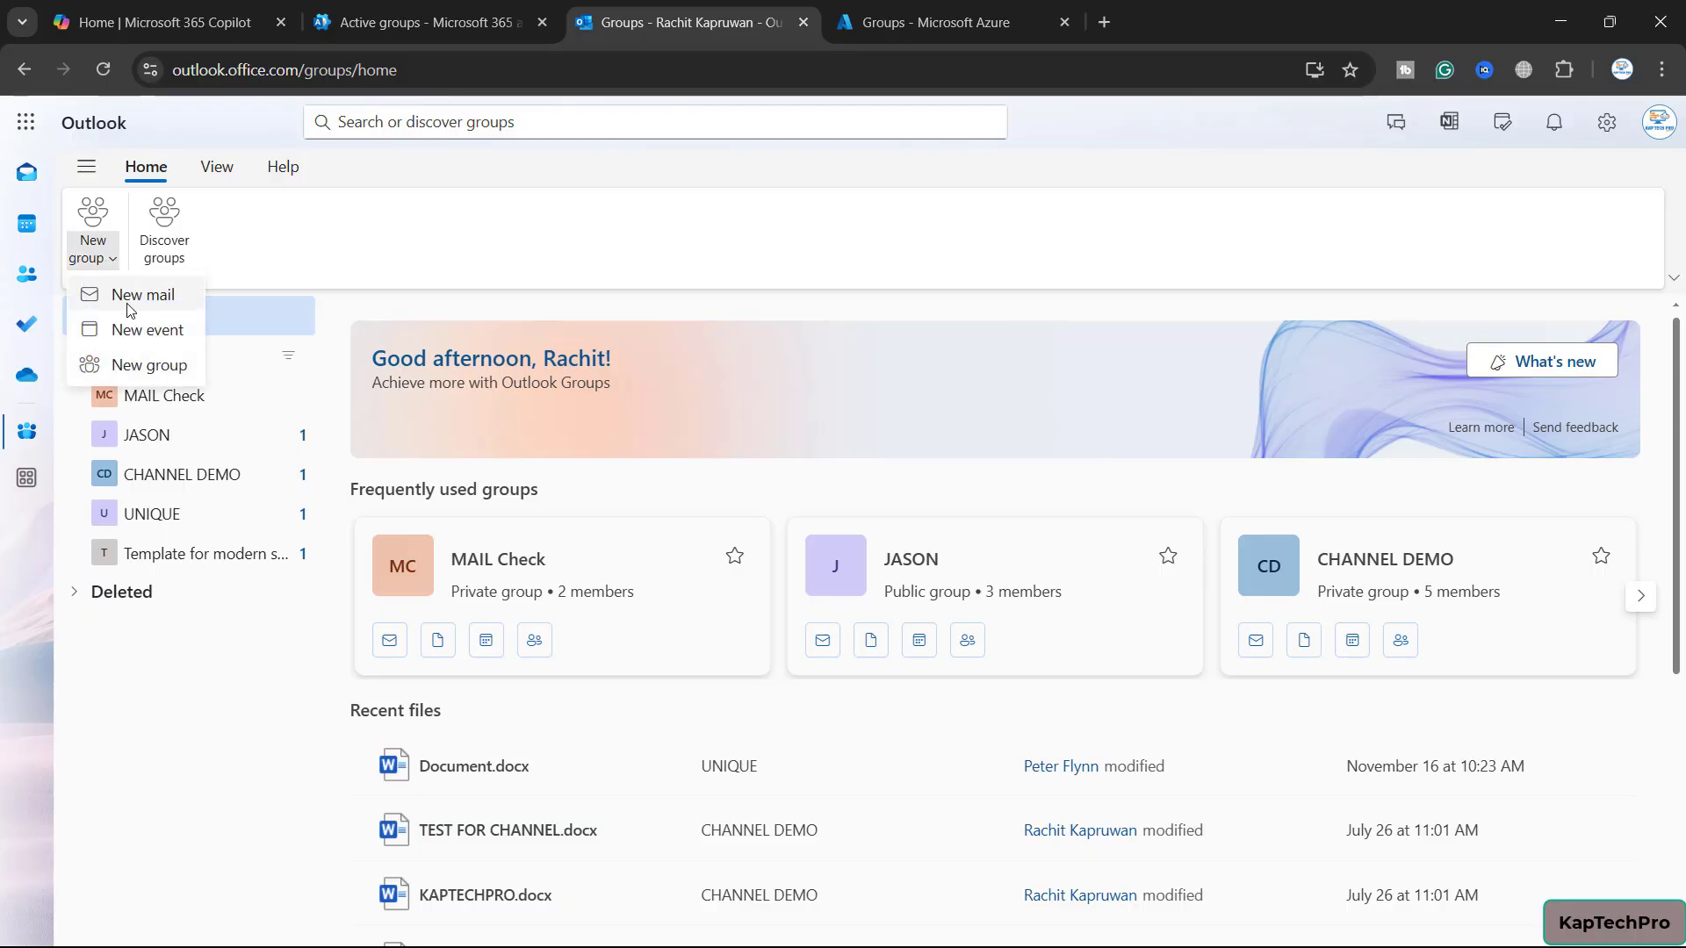
left_click(154, 366)
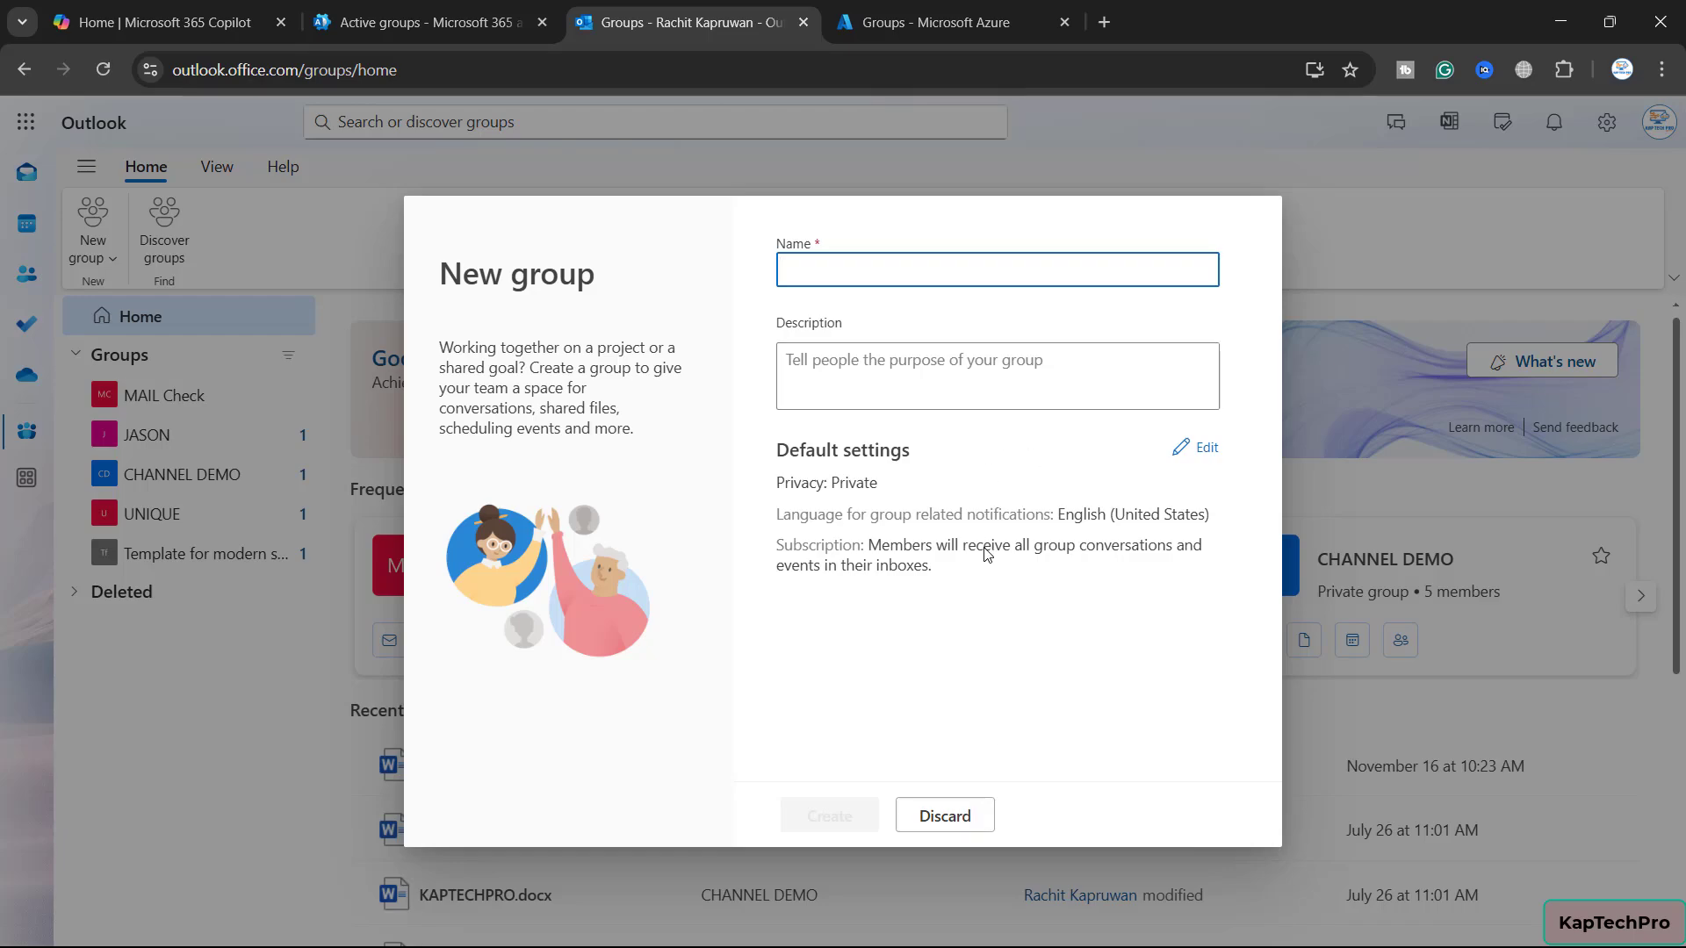
left_click(939, 813)
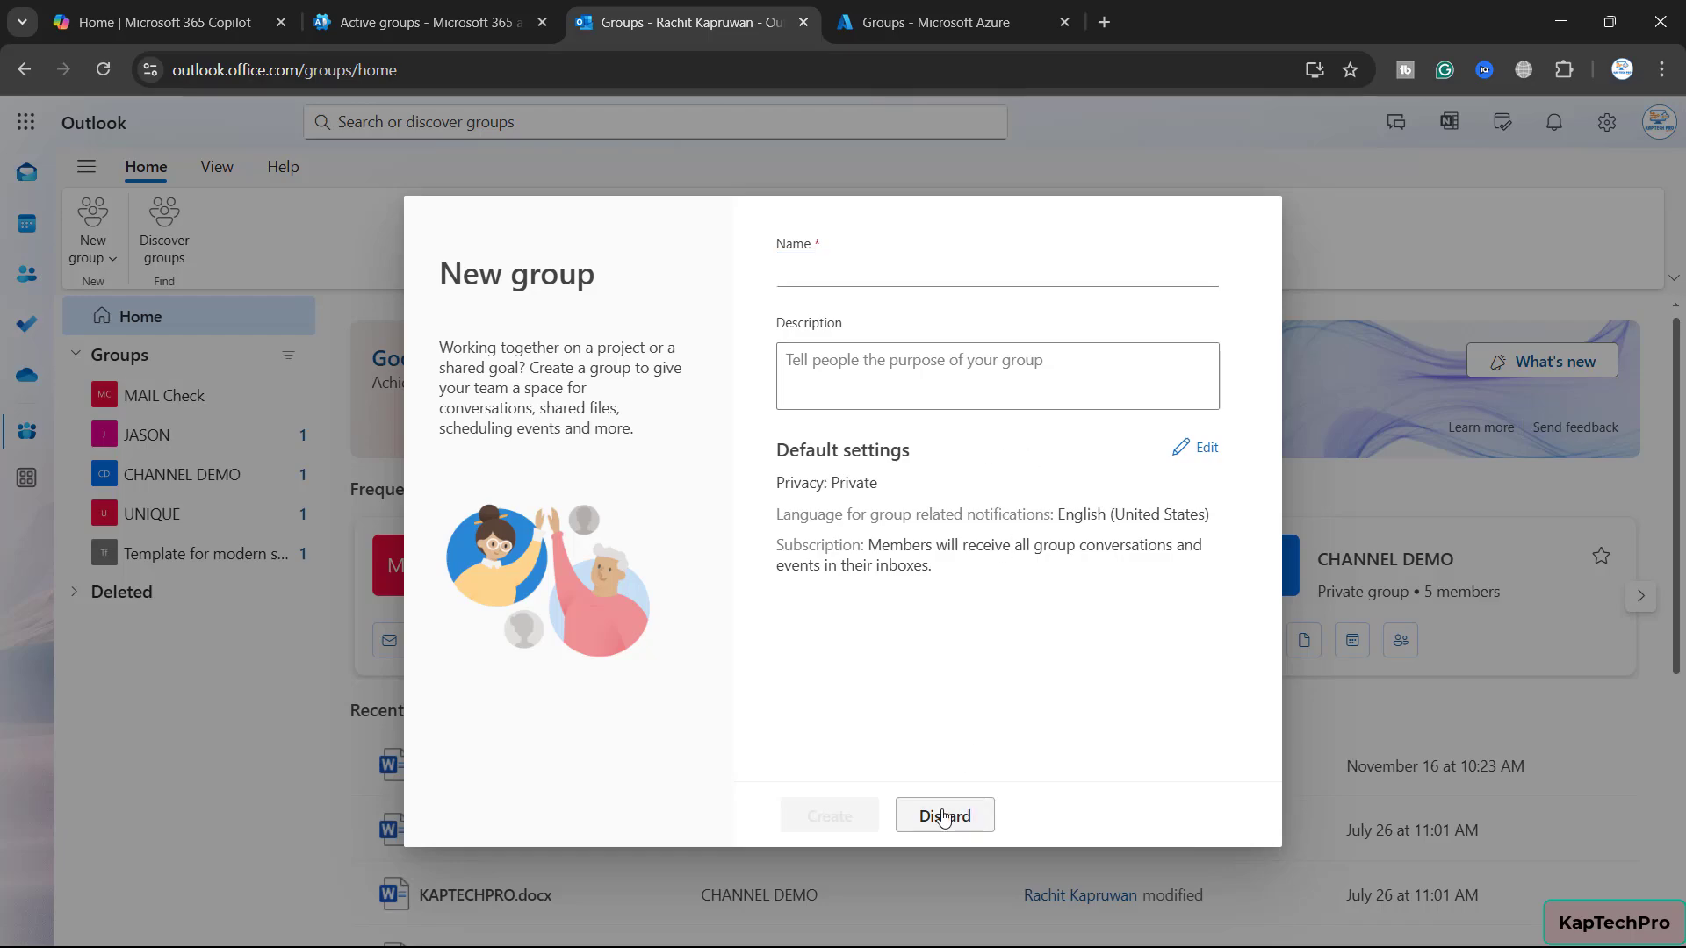